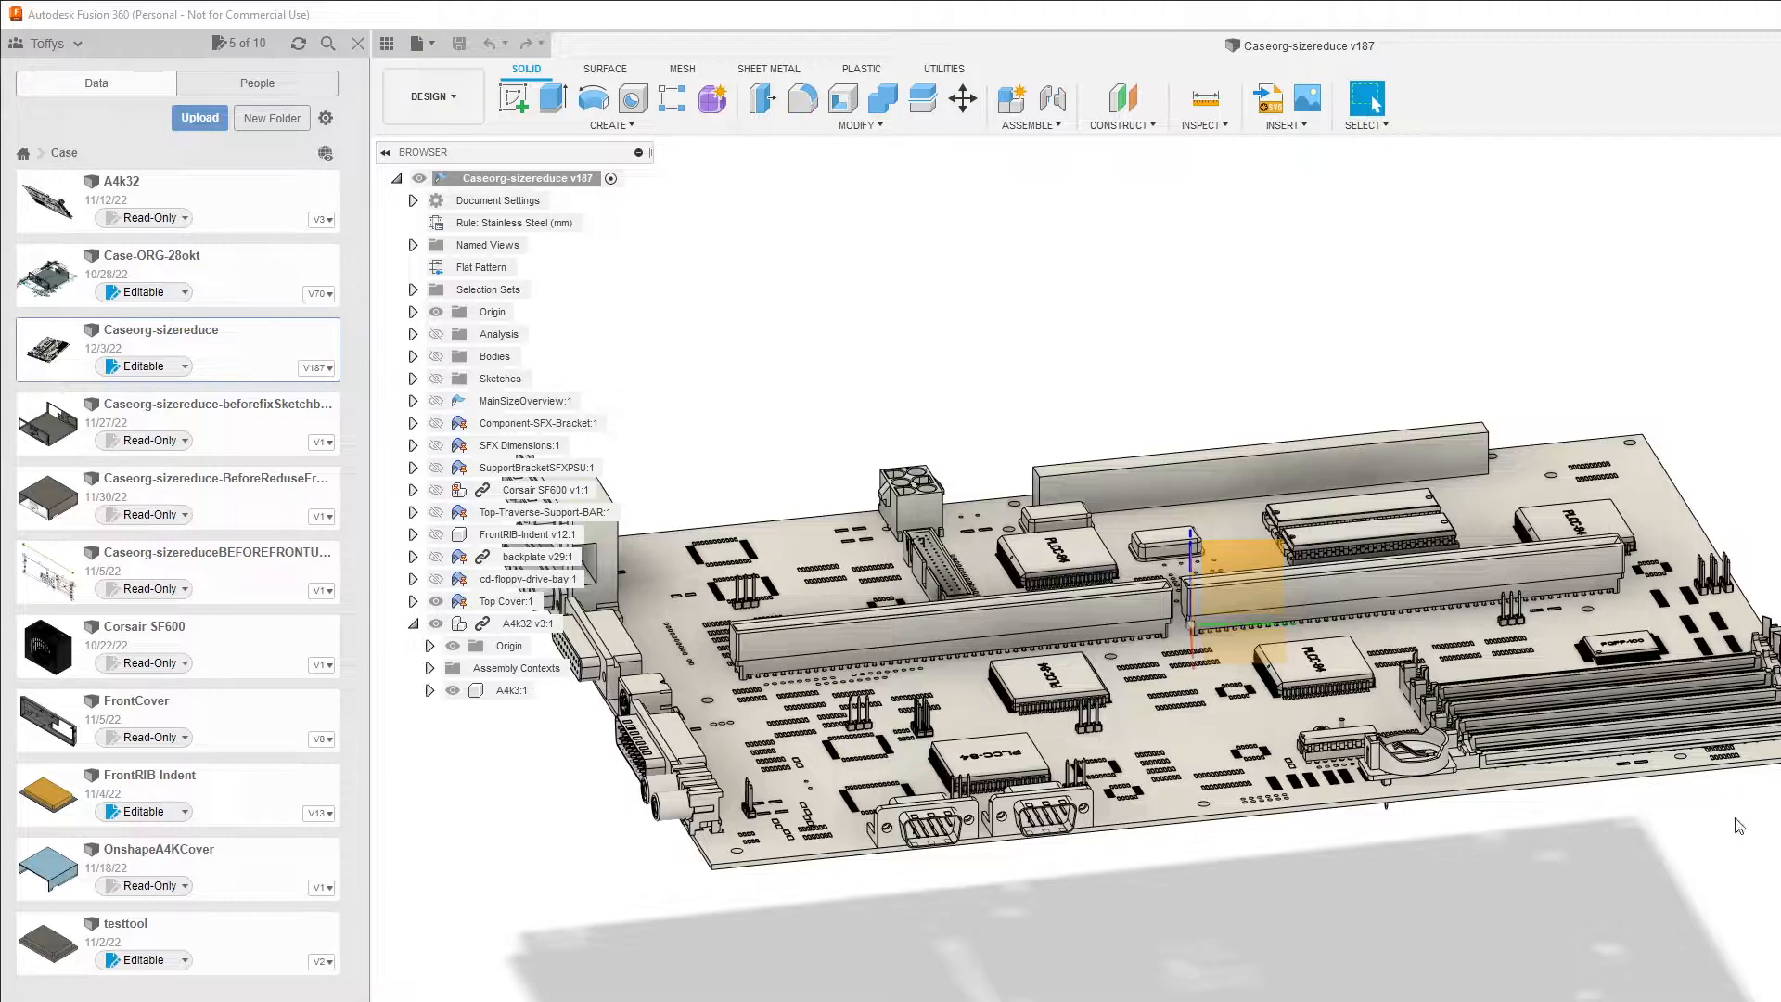
# Step: Examine the motherboard's position relative to the origin planes from above, from the side and at an angle
pyautogui.keyDown('shift'); pyautogui.moveTo(1267, 852); pyautogui.dragTo(1492, 946, button='middle'); pyautogui.keyUp('shift')
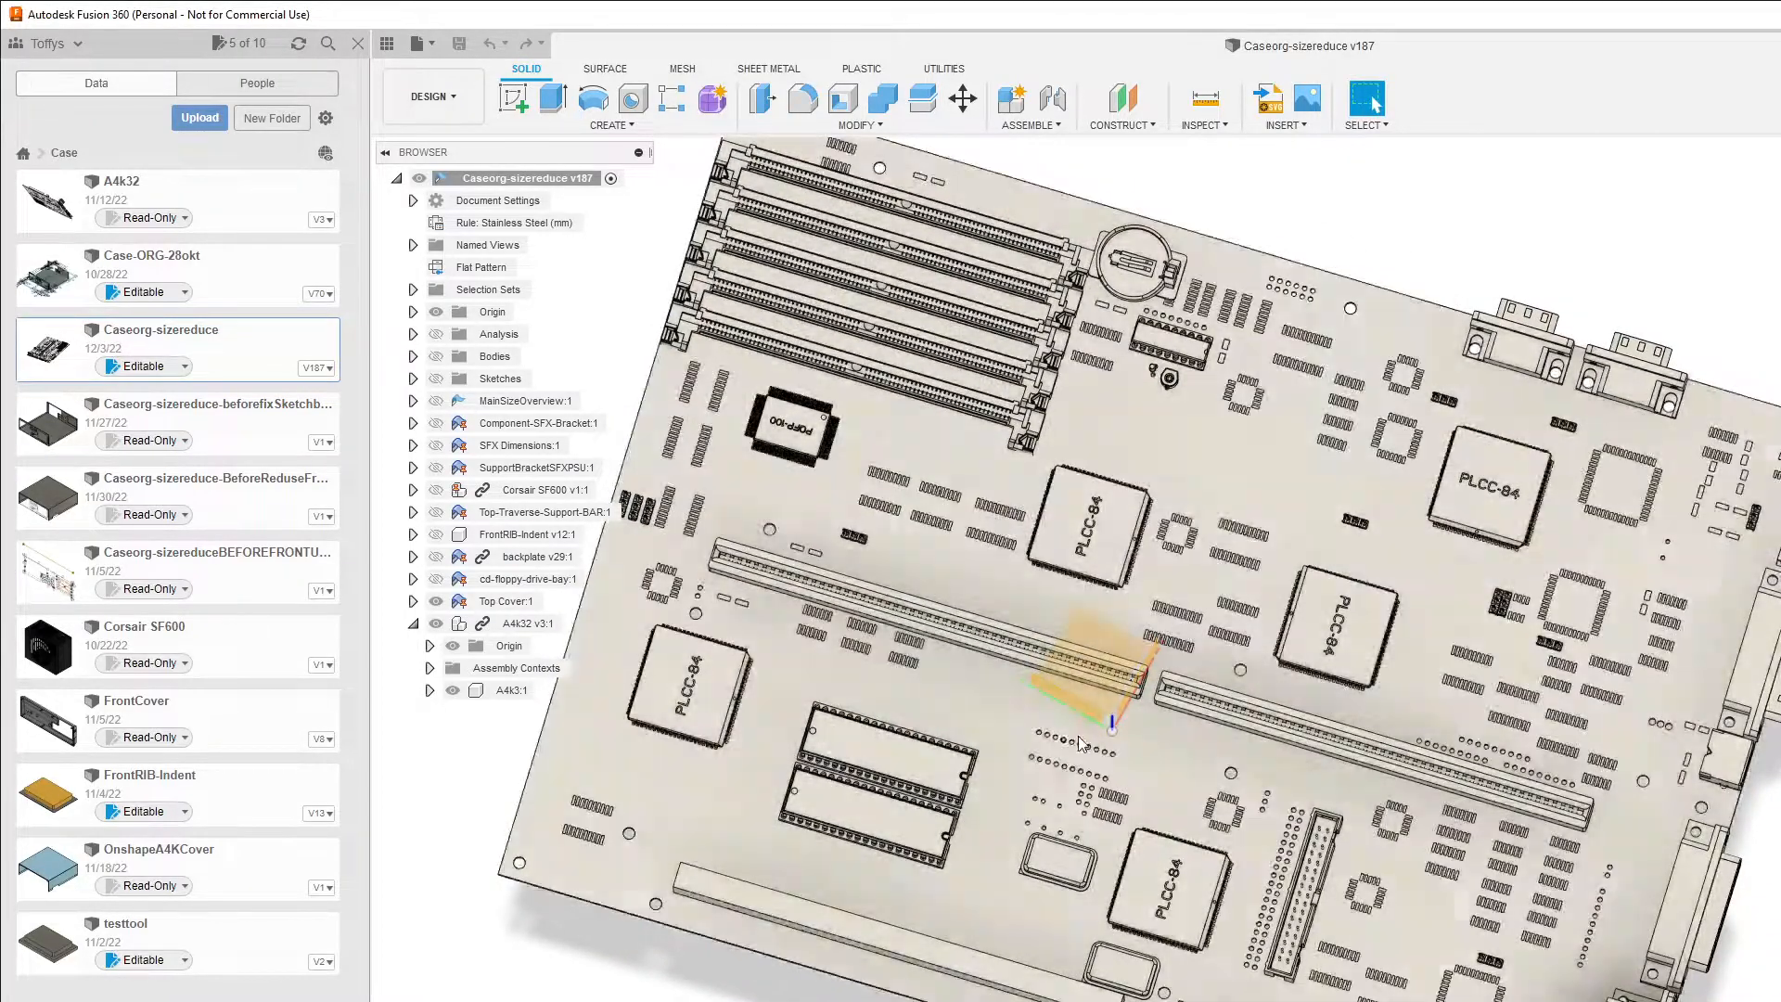
pyautogui.keyDown('shift'); pyautogui.moveTo(1139, 758); pyautogui.dragTo(1126, 657, button='middle'); pyautogui.keyUp('shift')
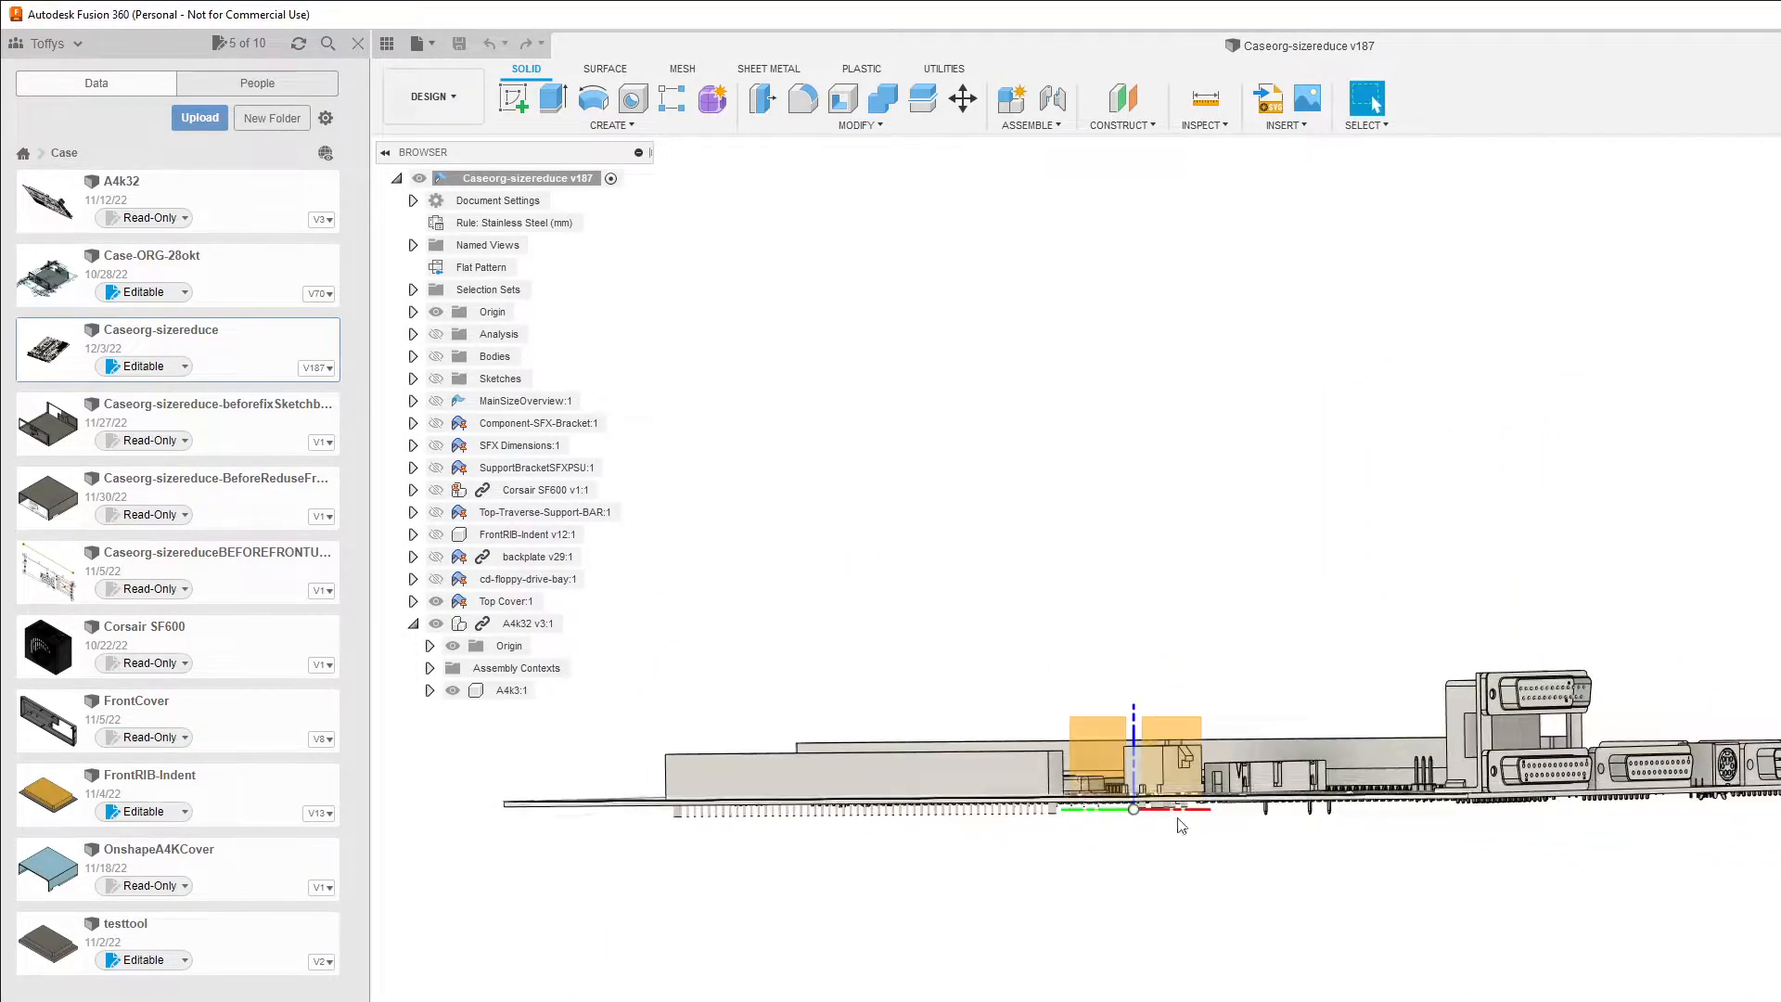
pyautogui.scroll(6, 1126, 851)
pyautogui.scroll(-5, 1125, 852)
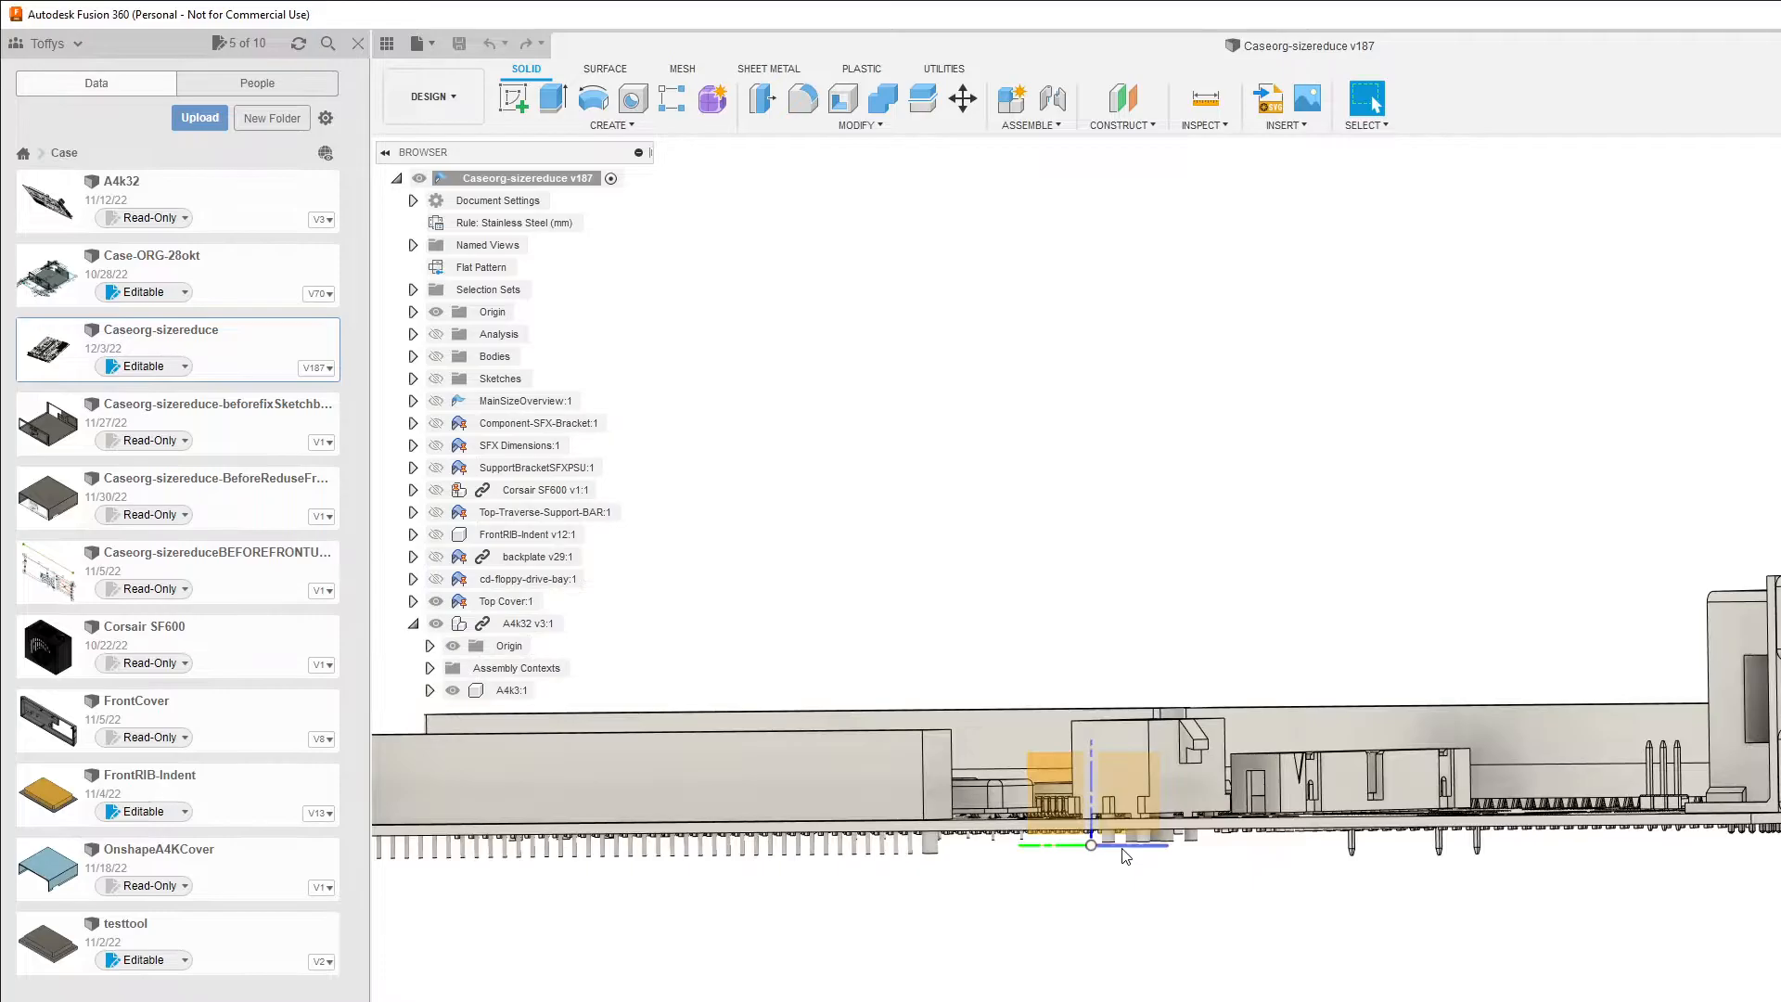
pyautogui.keyDown('shift'); pyautogui.moveTo(1158, 872); pyautogui.dragTo(785, 921, button='middle'); pyautogui.keyUp('shift')
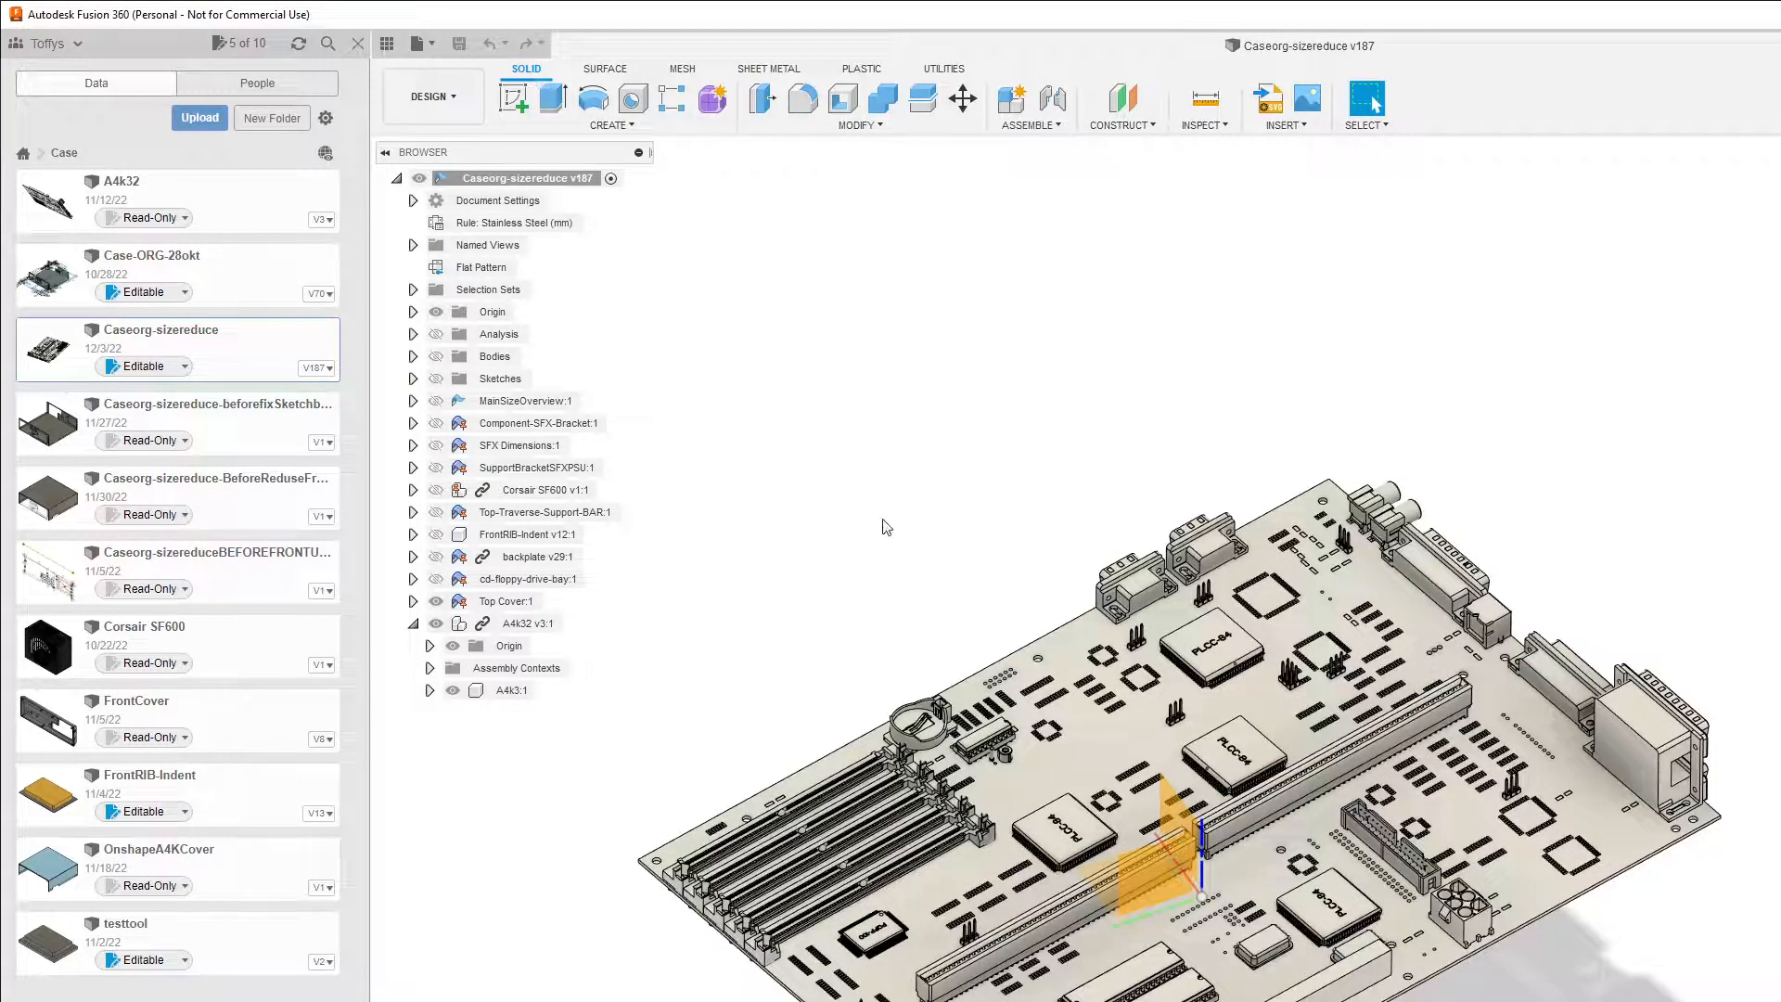
pyautogui.click(872, 127)
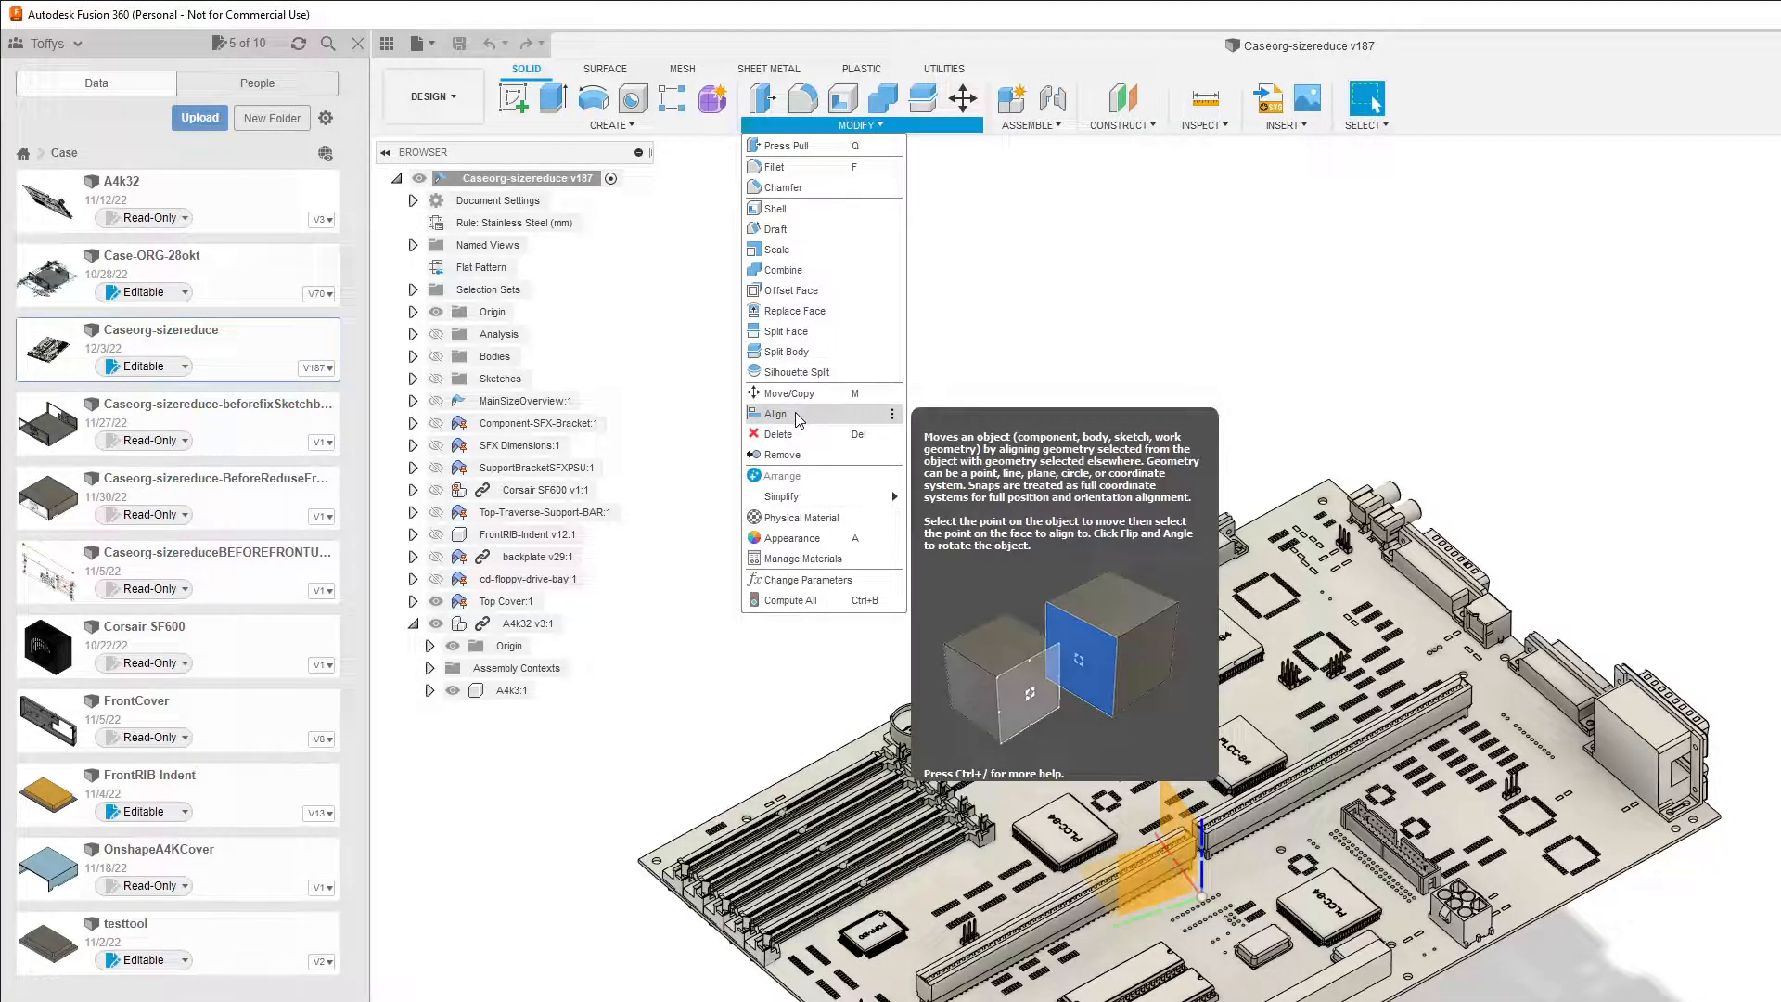
pyautogui.click(1599, 360)
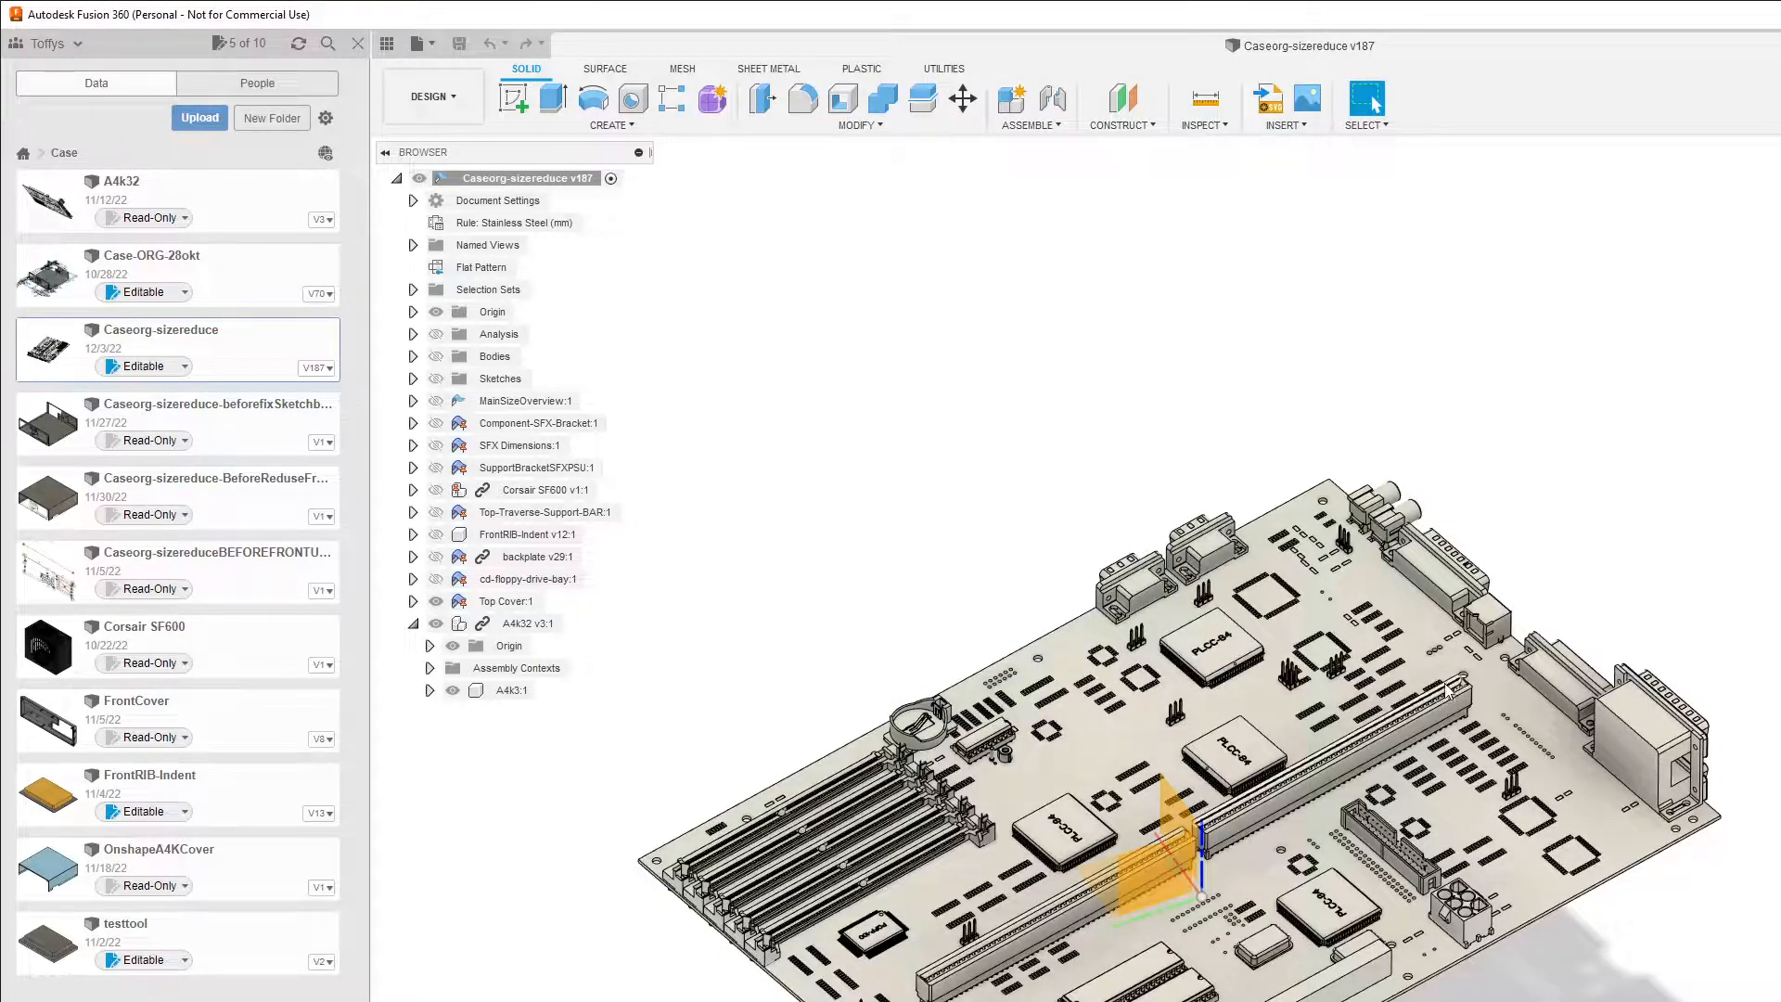
# Step: Align the A4k32 motherboard component by matching the vertical origin plane to the board's long edge face beside the power connector
pyautogui.click(1151, 881)
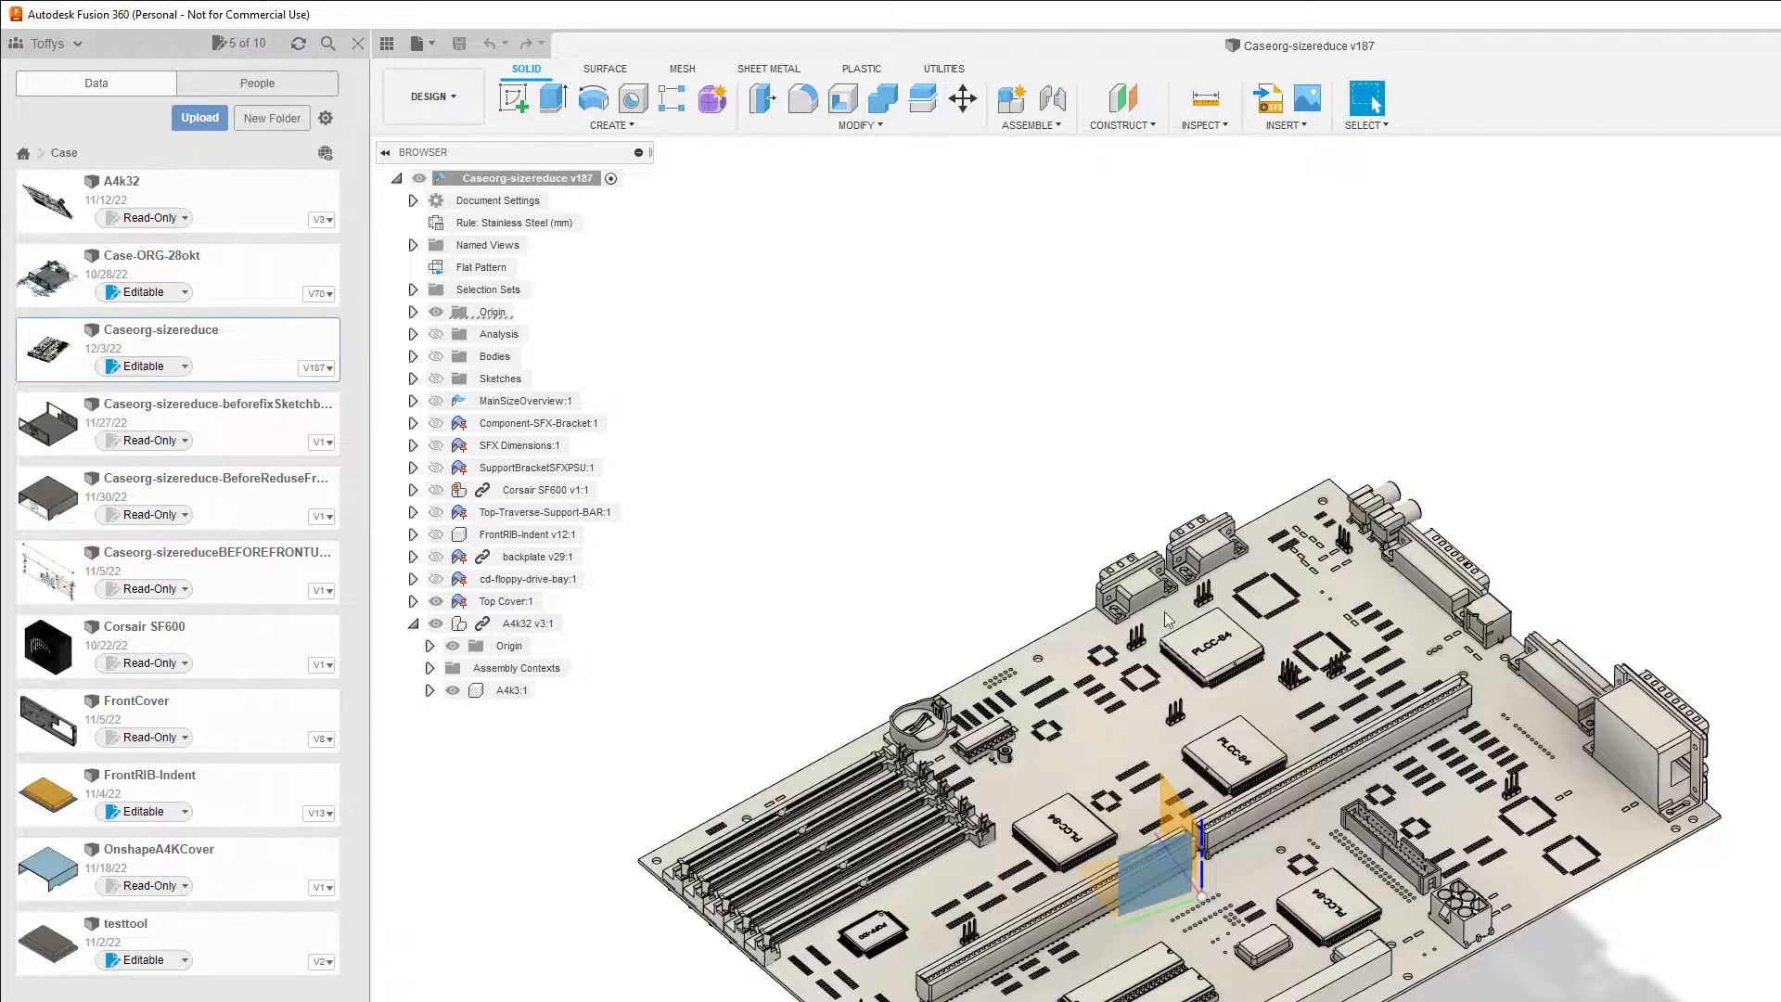
pyautogui.click(856, 126)
pyautogui.click(1268, 481)
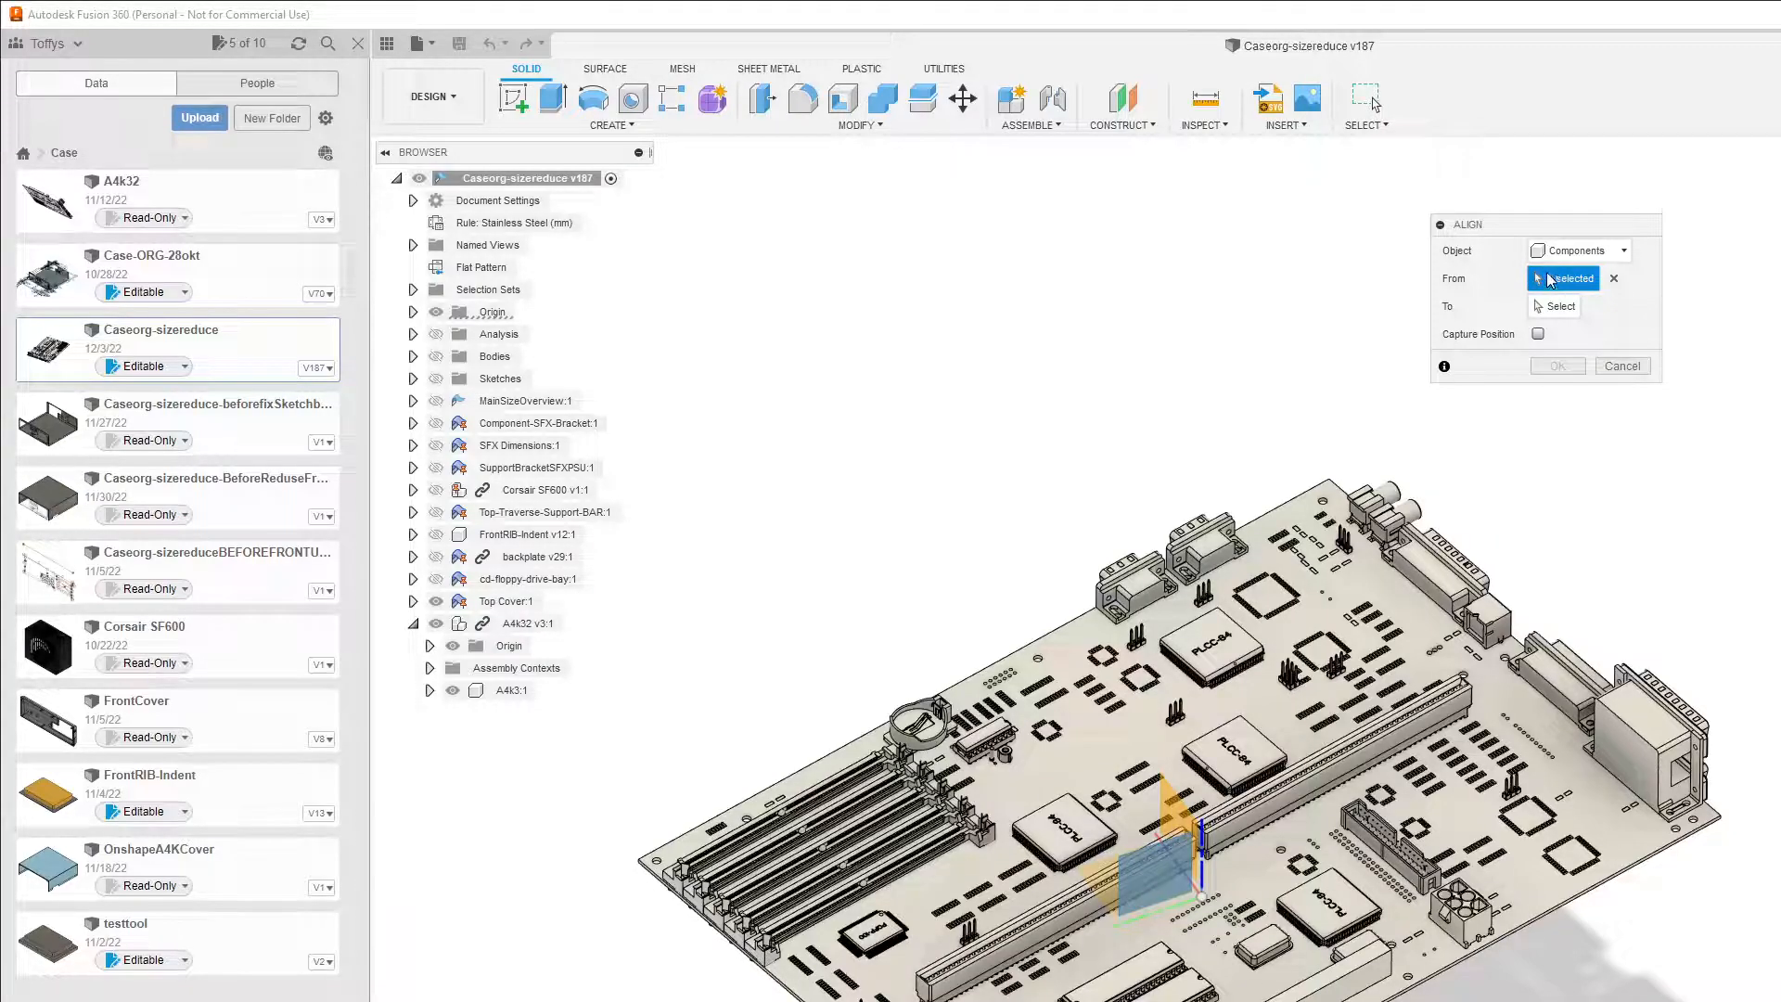
pyautogui.click(1569, 253)
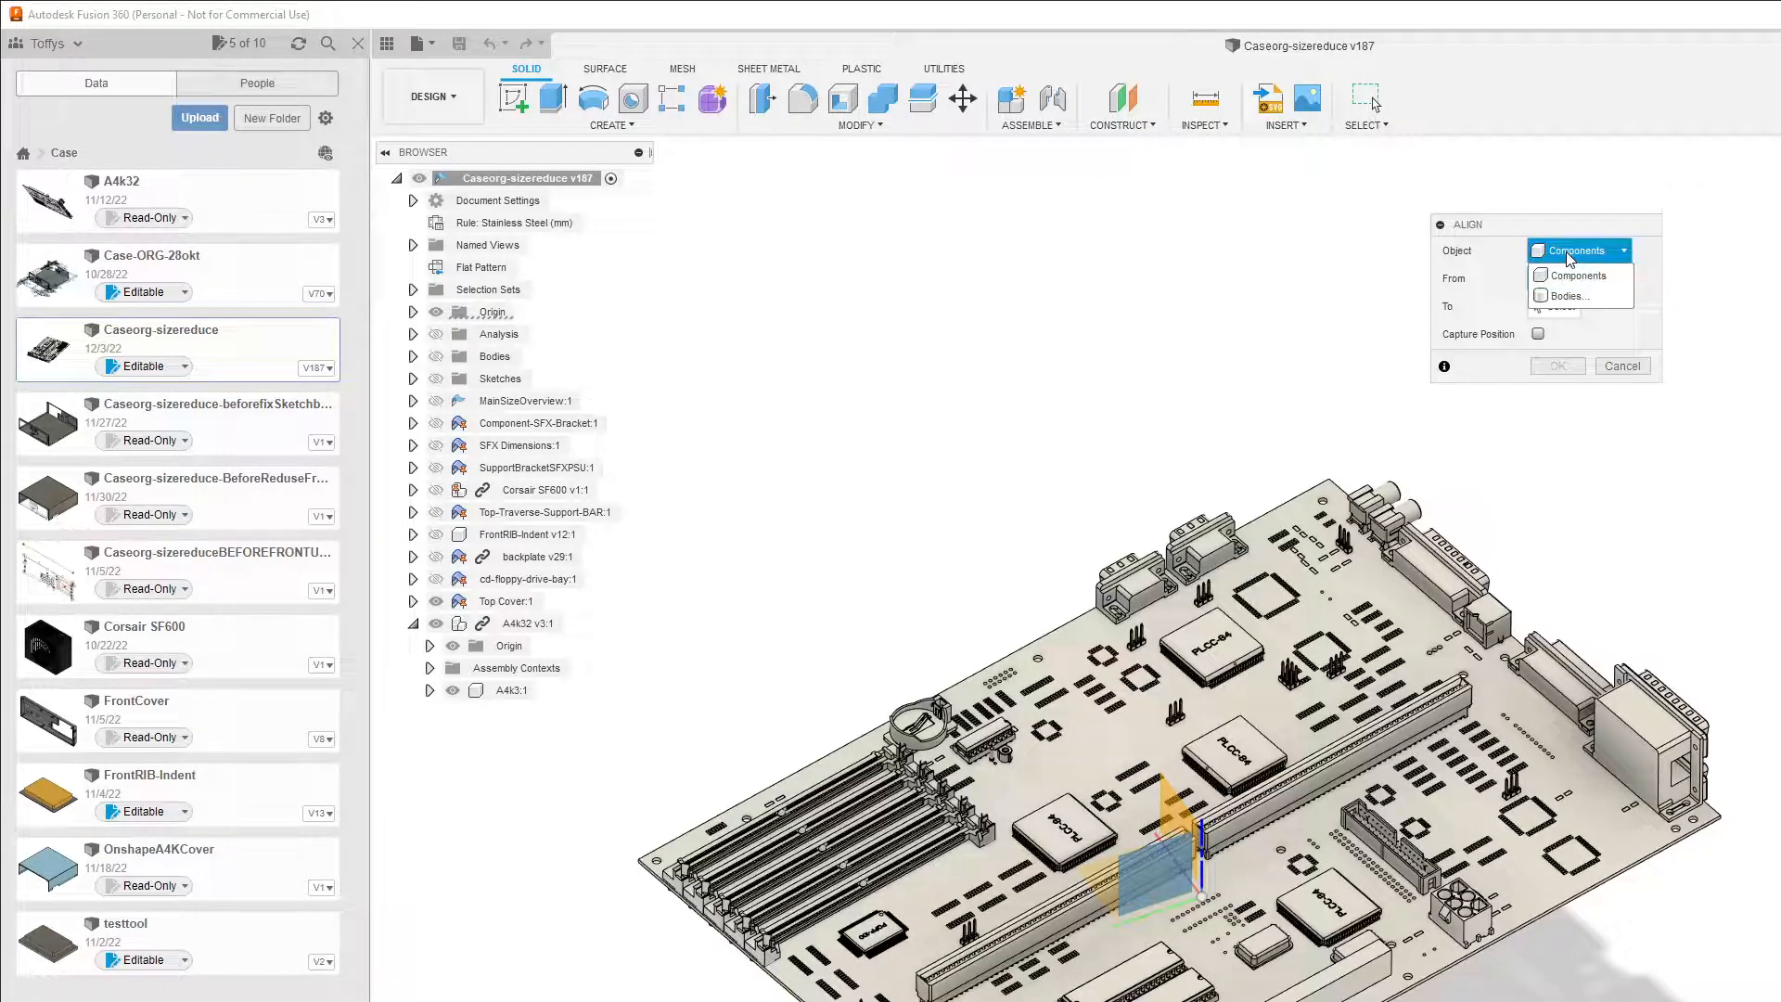
pyautogui.click(1577, 275)
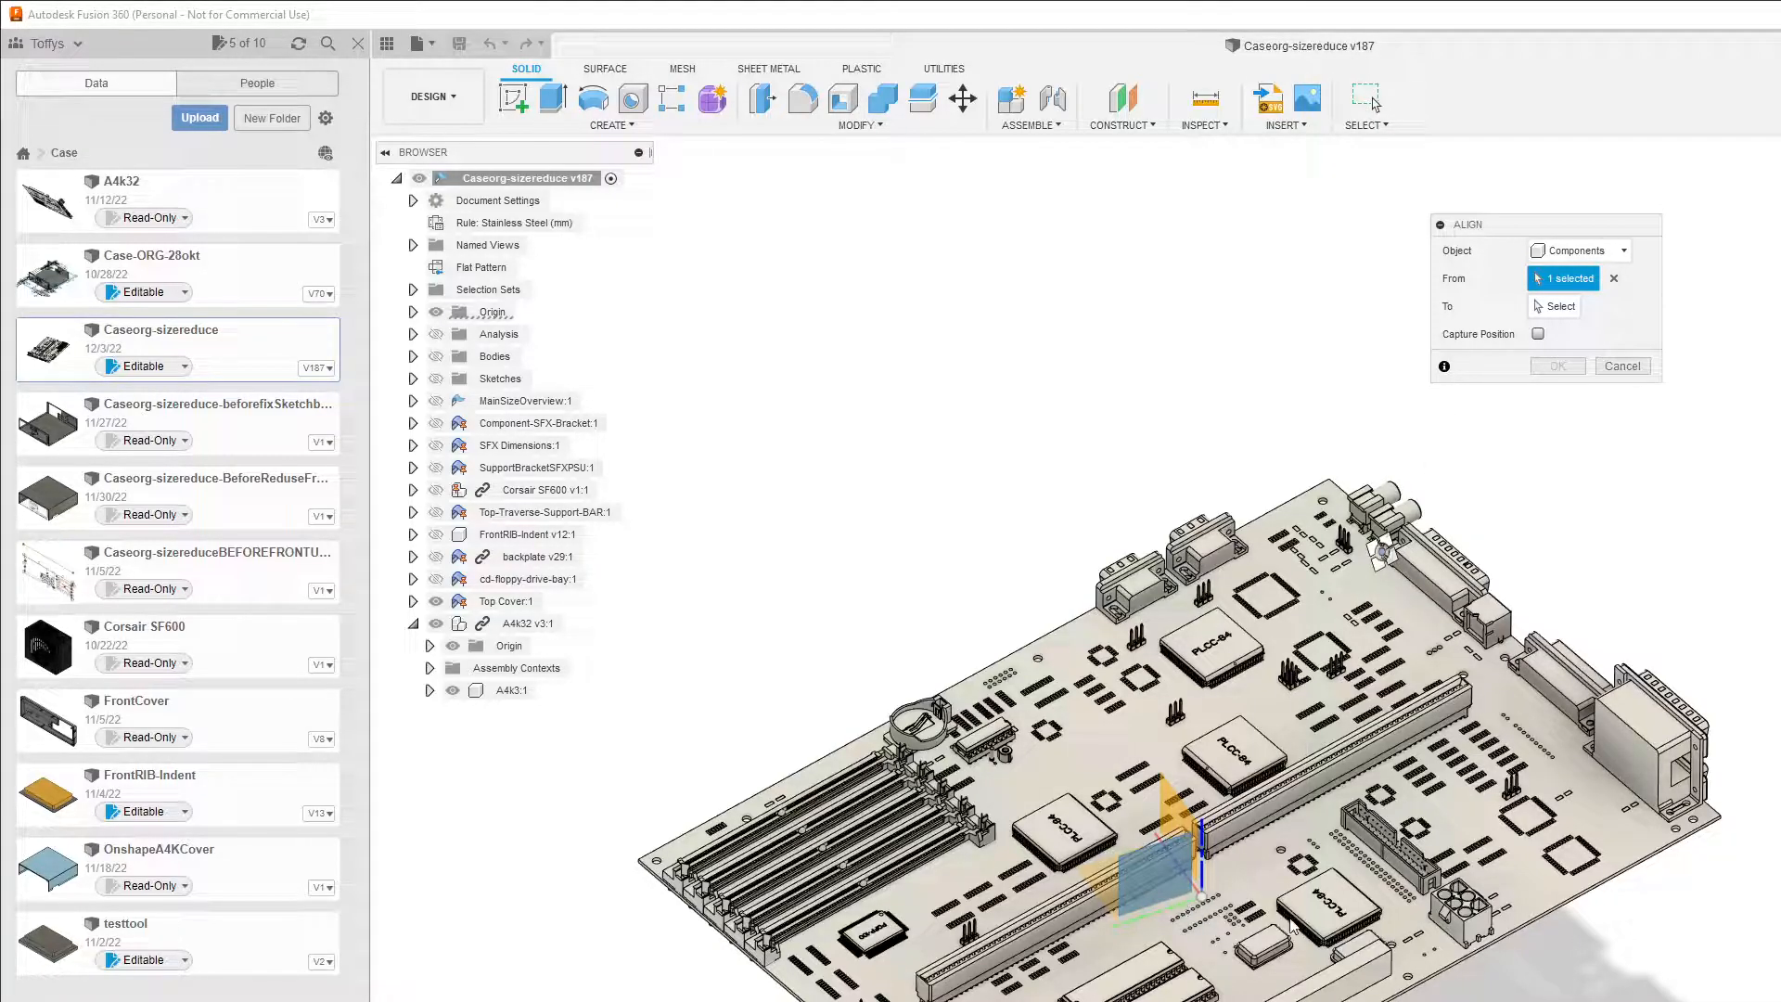
pyautogui.moveTo(1281, 898); pyautogui.dragTo(1638, 801, button='middle')
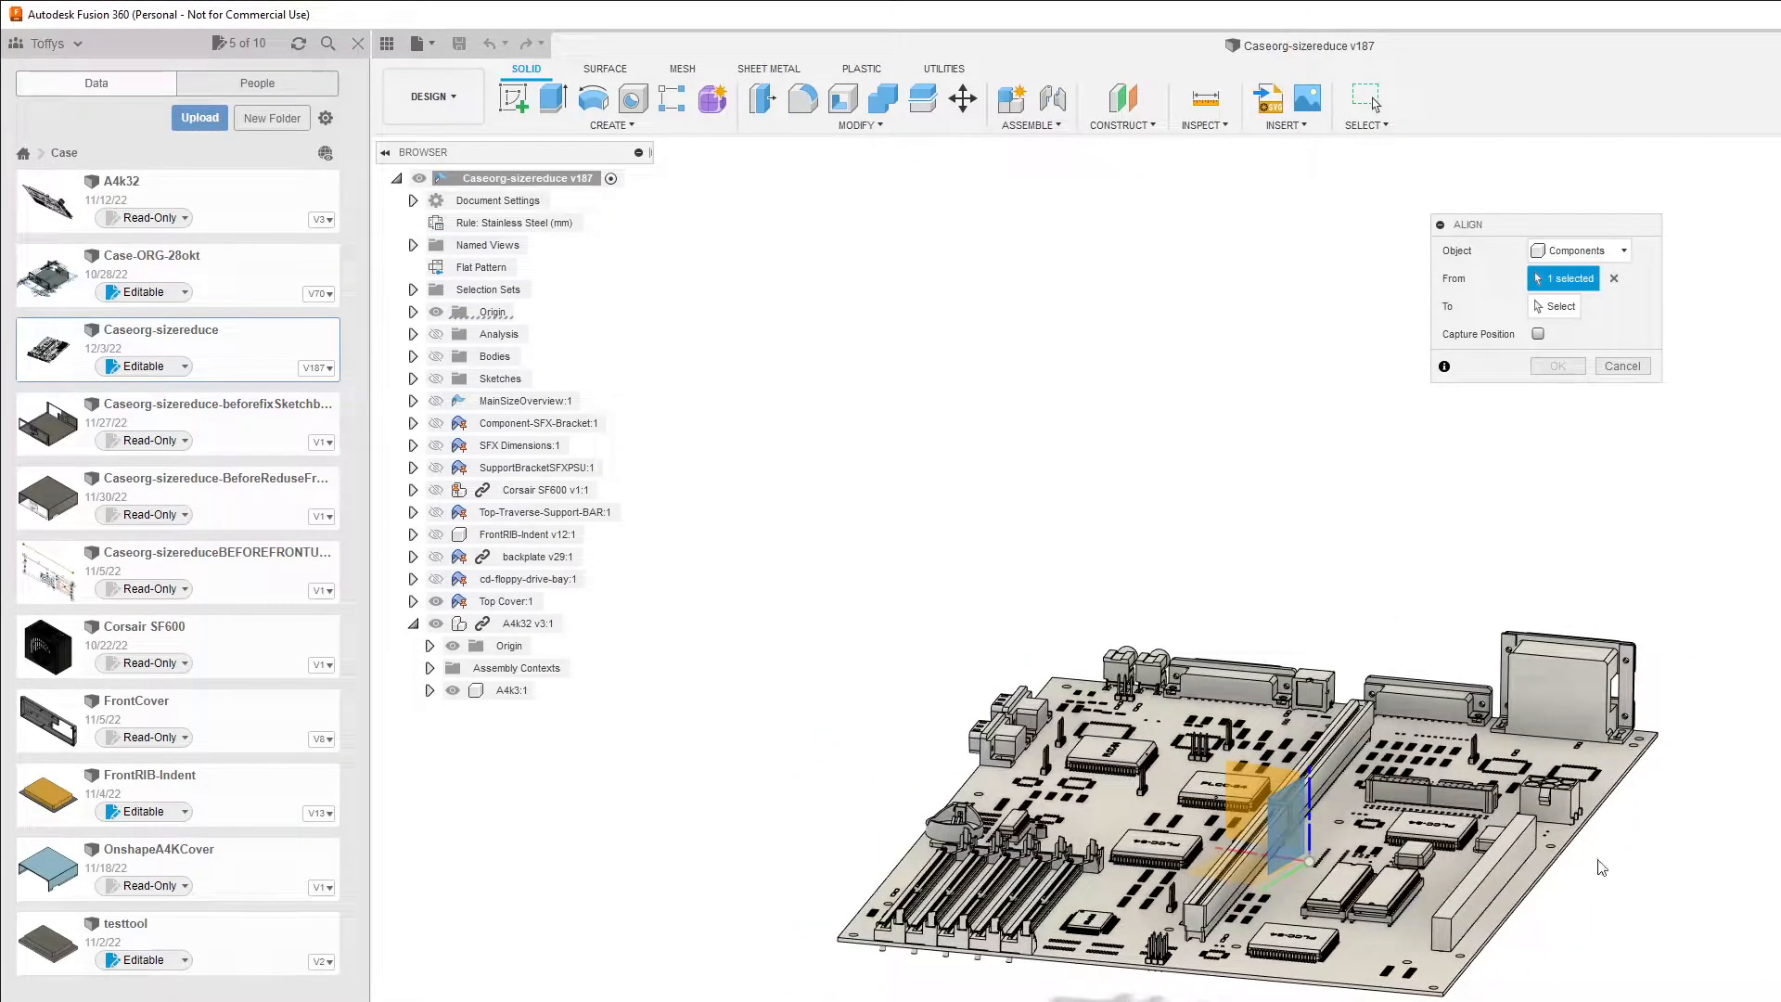
pyautogui.keyDown('shift'); pyautogui.moveTo(1684, 932); pyautogui.dragTo(1363, 944, button='middle'); pyautogui.keyUp('shift')
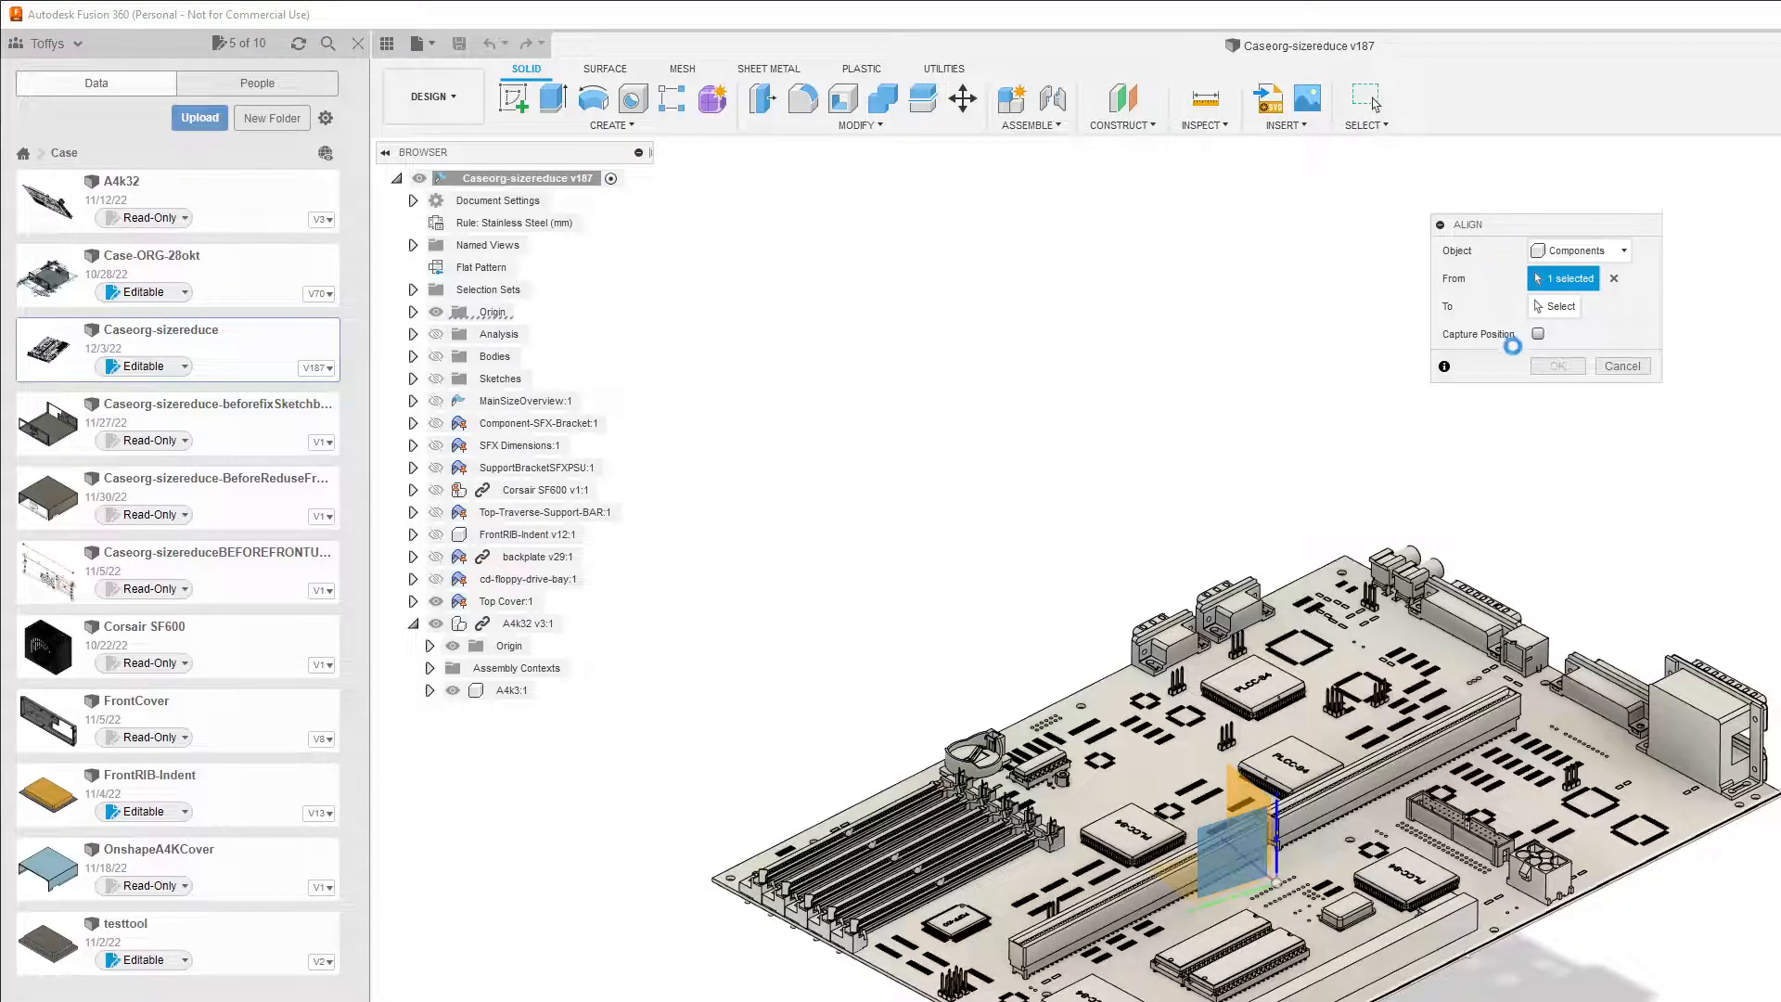
pyautogui.click(1536, 308)
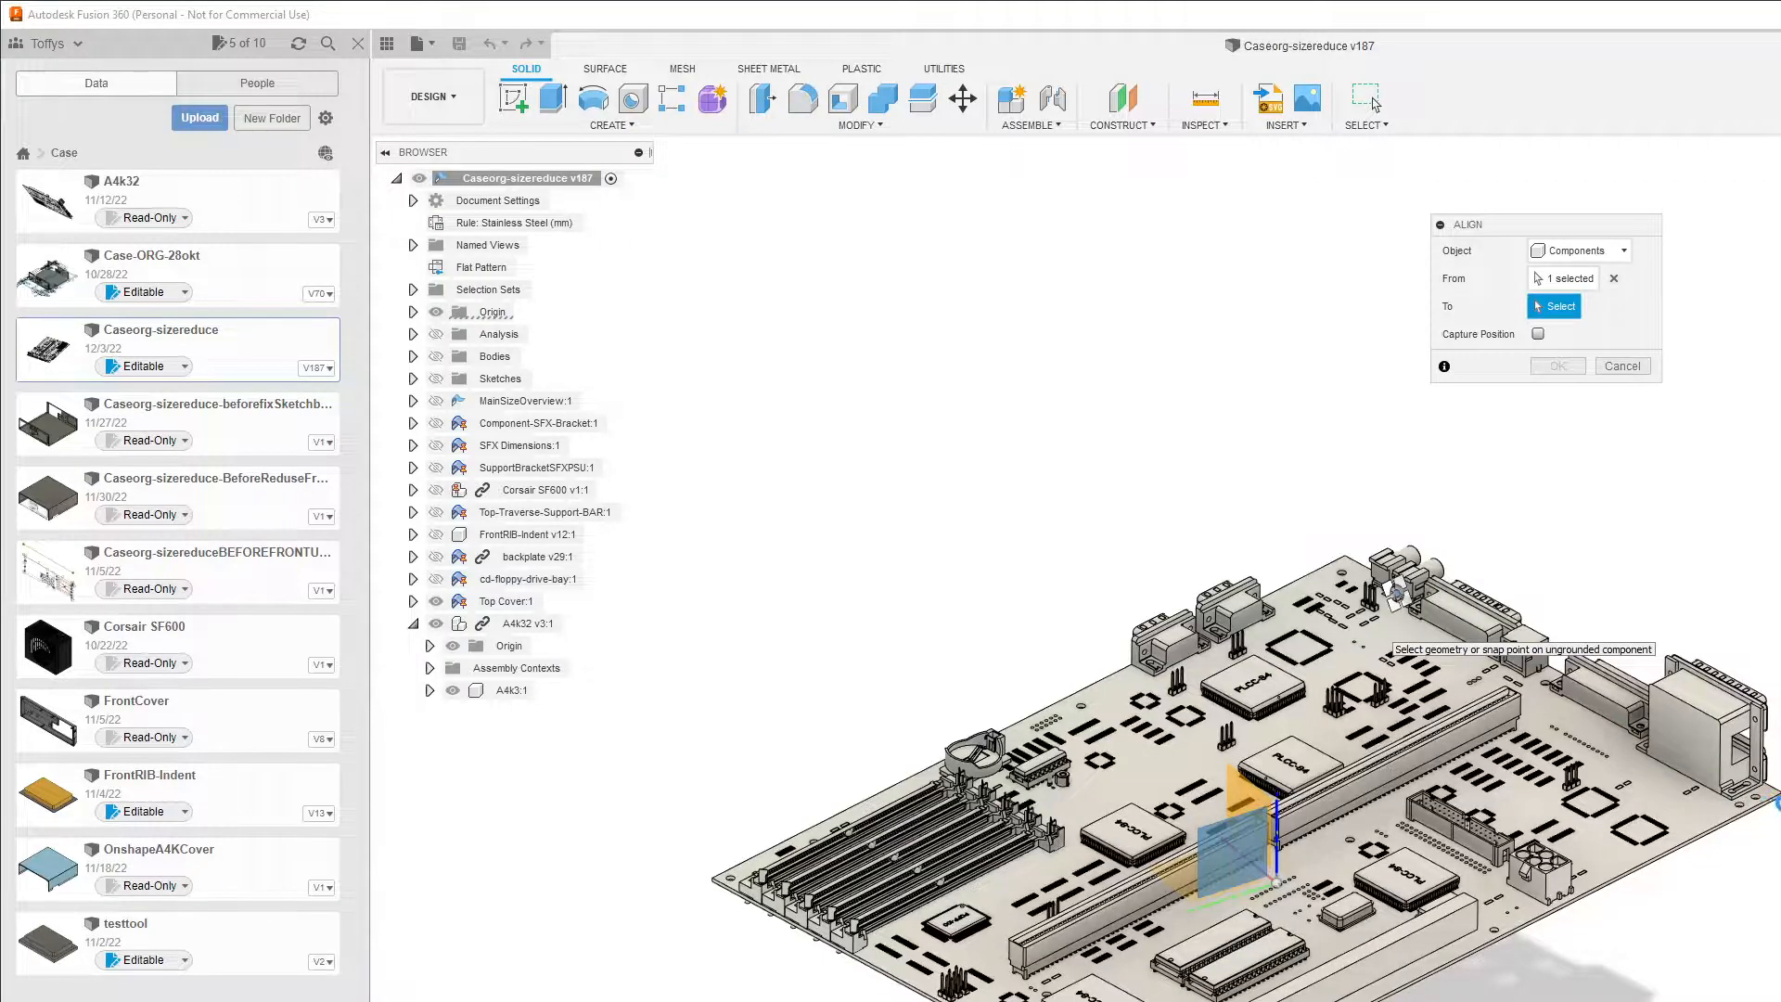
pyautogui.scroll(5, 1394, 591)
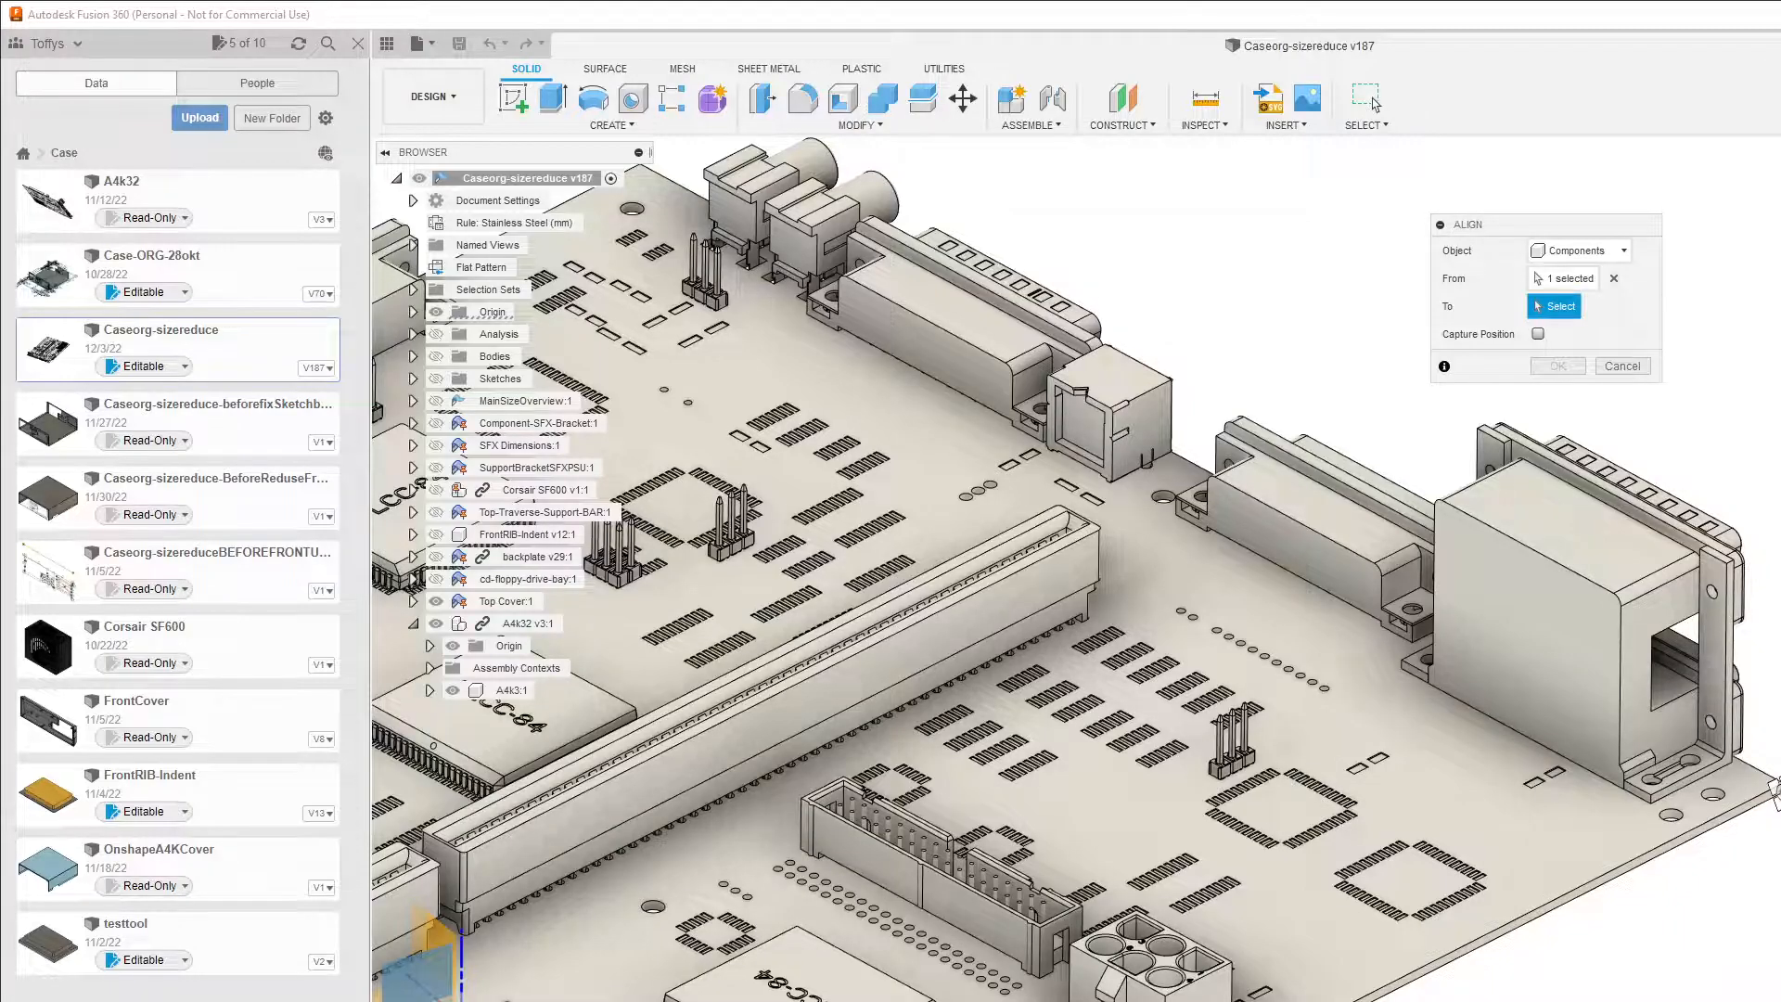
pyautogui.scroll(8, 1774, 789)
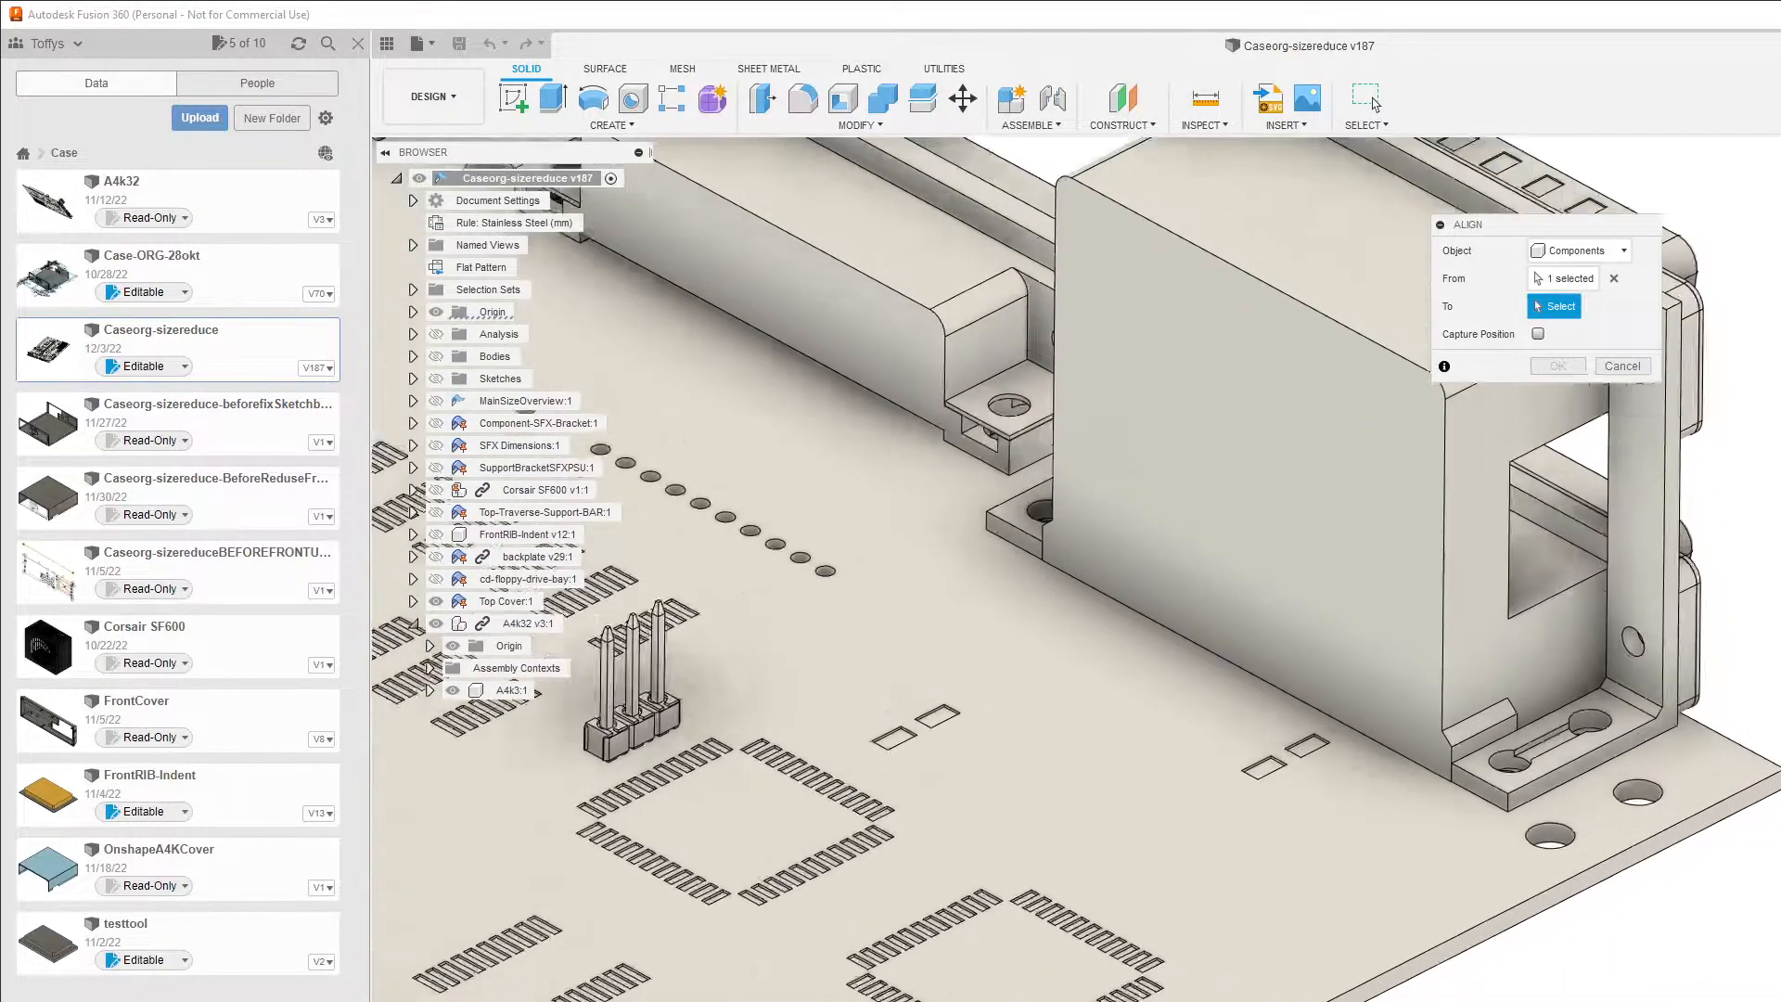
pyautogui.scroll(2, 1772, 769)
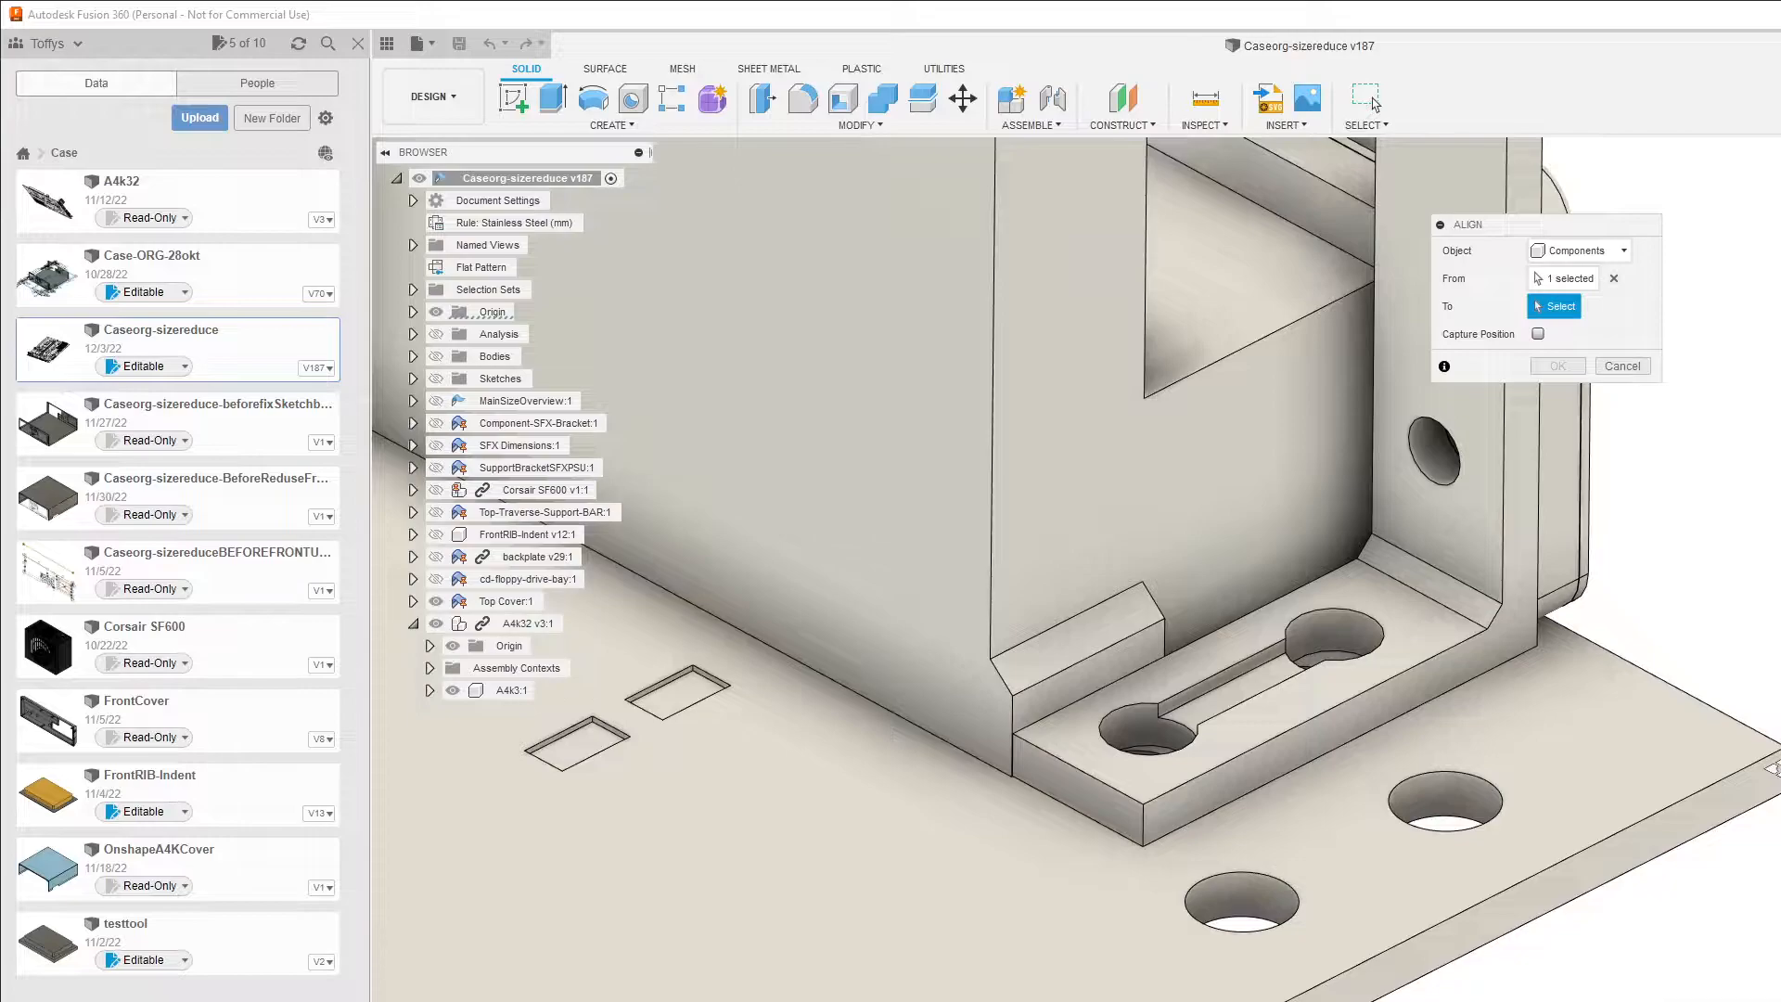
pyautogui.click(1750, 801)
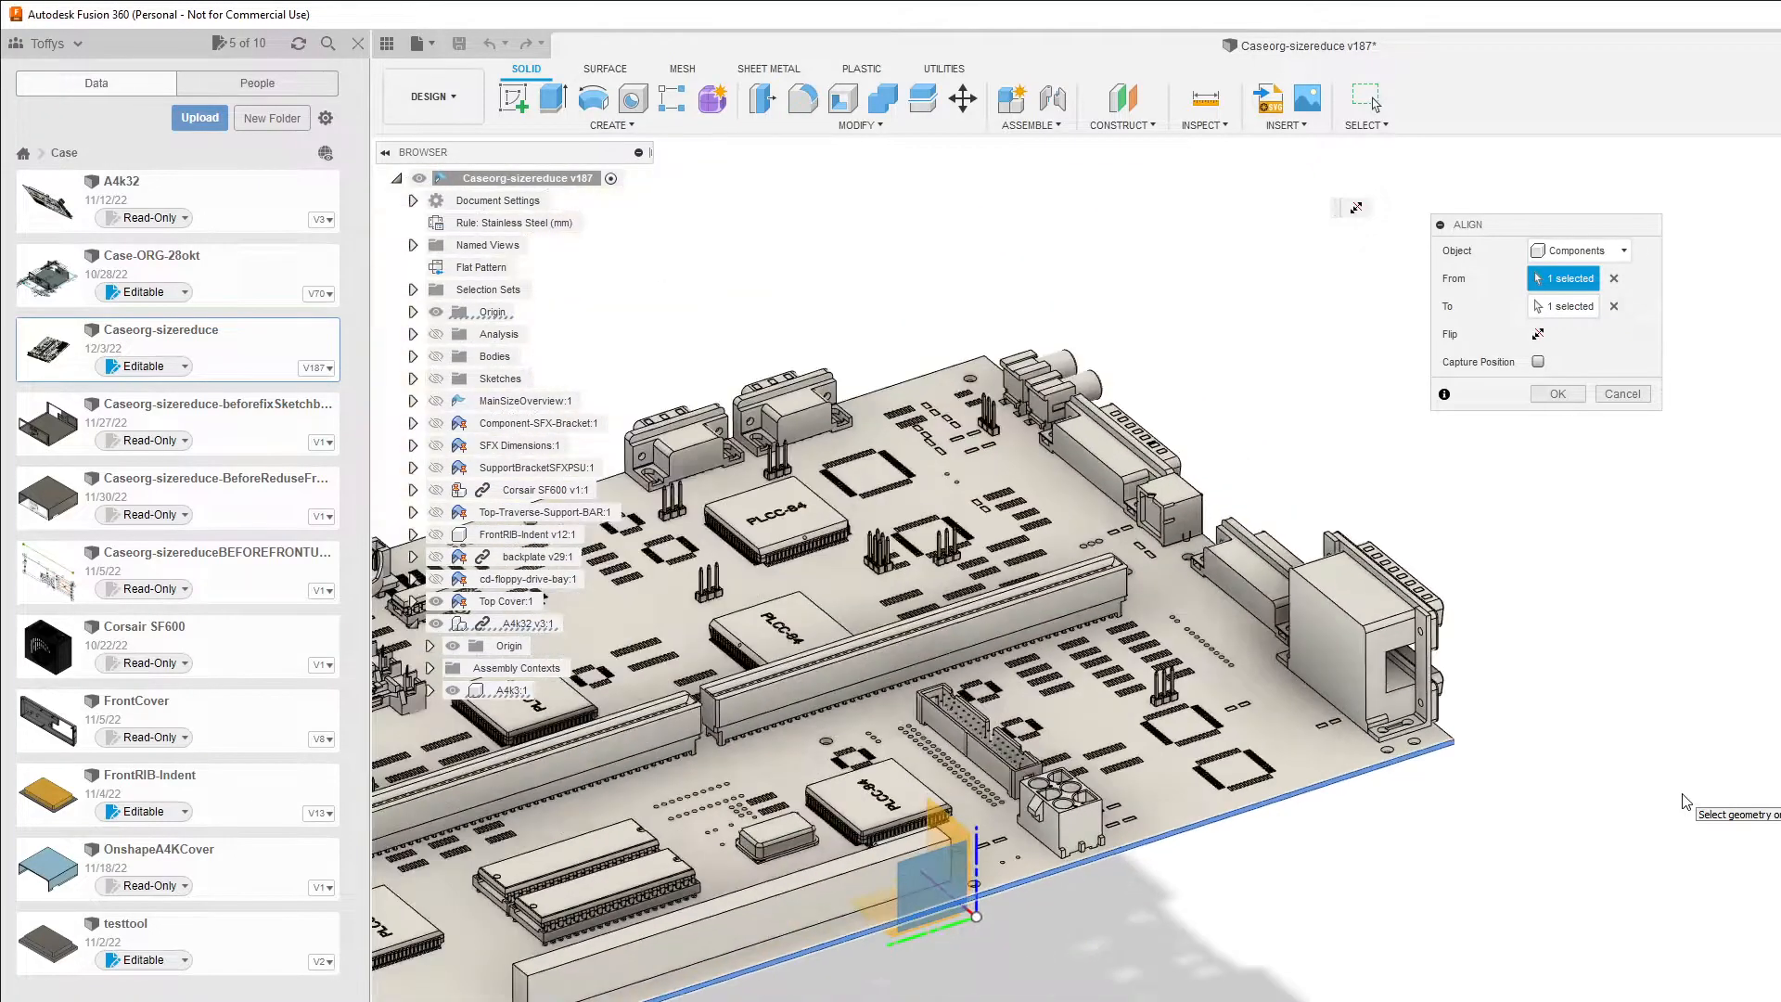
# Step: Check the long edge's alignment with the origin plane, enable Capture Position and accept the alignment
pyautogui.keyDown('shift'); pyautogui.moveTo(976, 959); pyautogui.dragTo(1001, 919, button='middle'); pyautogui.keyUp('shift')
pyautogui.scroll(5, 1424, 880)
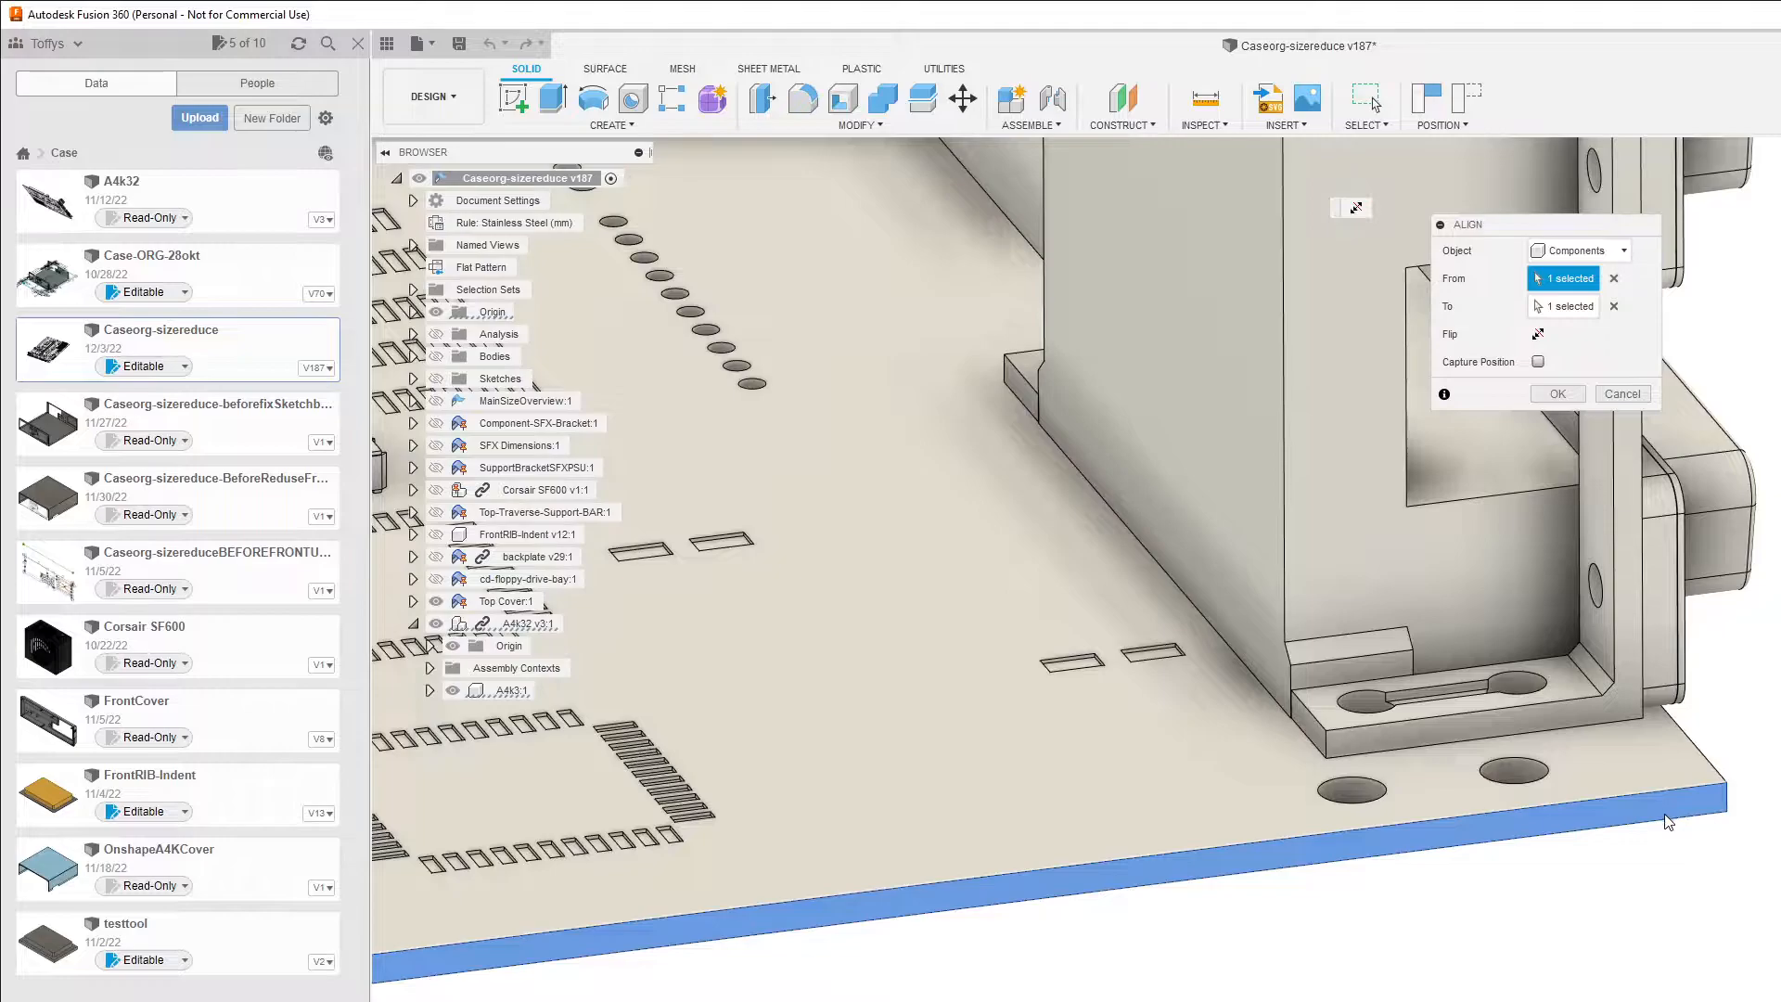
pyautogui.scroll(-6, 1666, 822)
pyautogui.scroll(-1, 1653, 825)
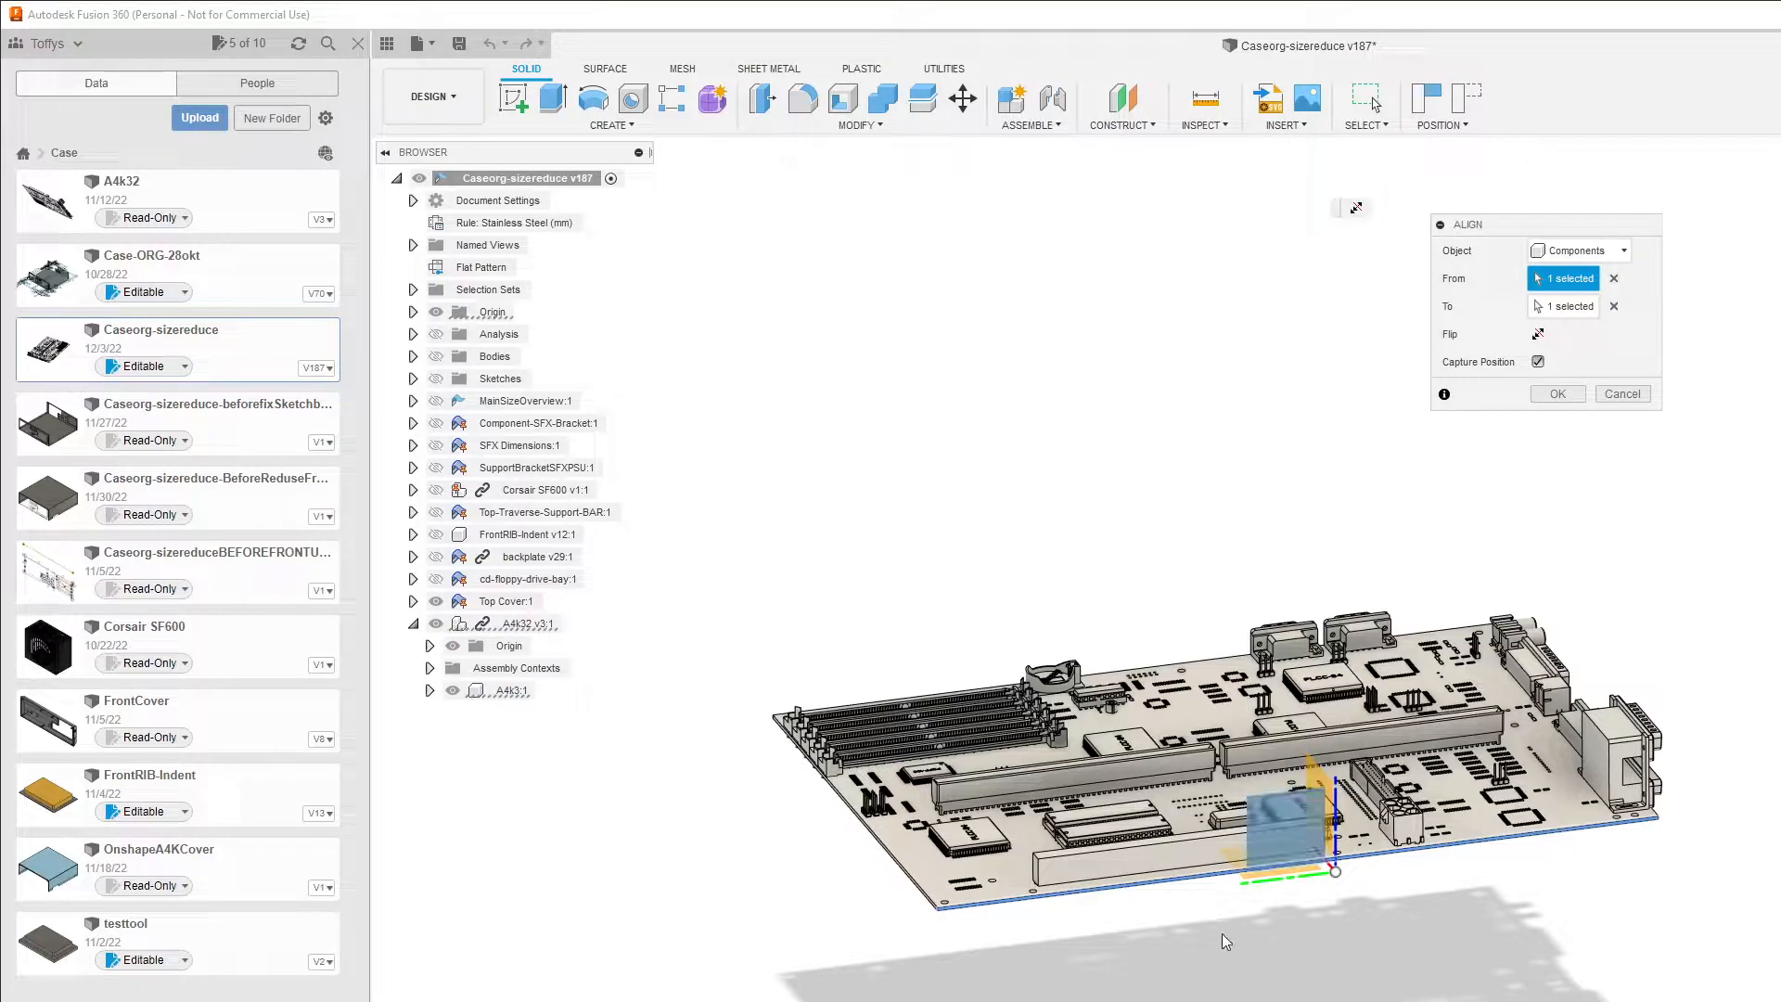
pyautogui.click(1564, 396)
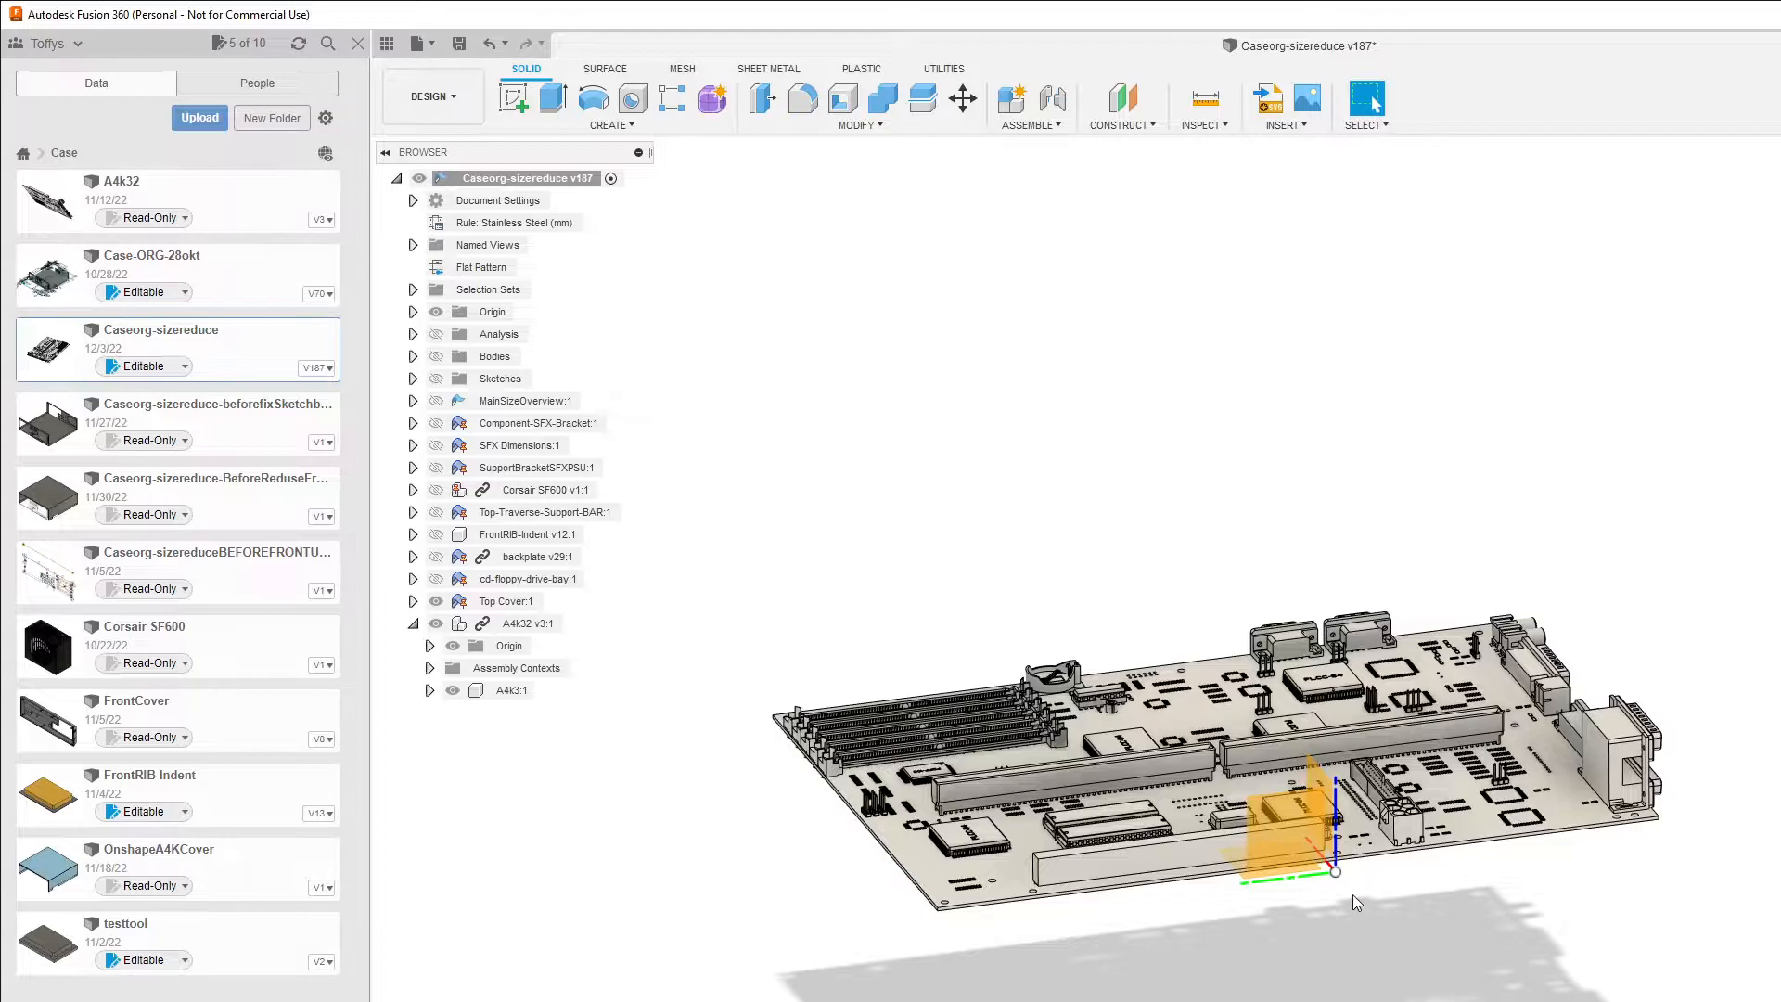
# Step: Align the motherboard component by matching the horizontal origin plane to the underside face of the board
pyautogui.scroll(5, 1355, 905)
pyautogui.keyDown('shift'); pyautogui.moveTo(1390, 941); pyautogui.dragTo(1386, 871, button='middle'); pyautogui.keyUp('shift')
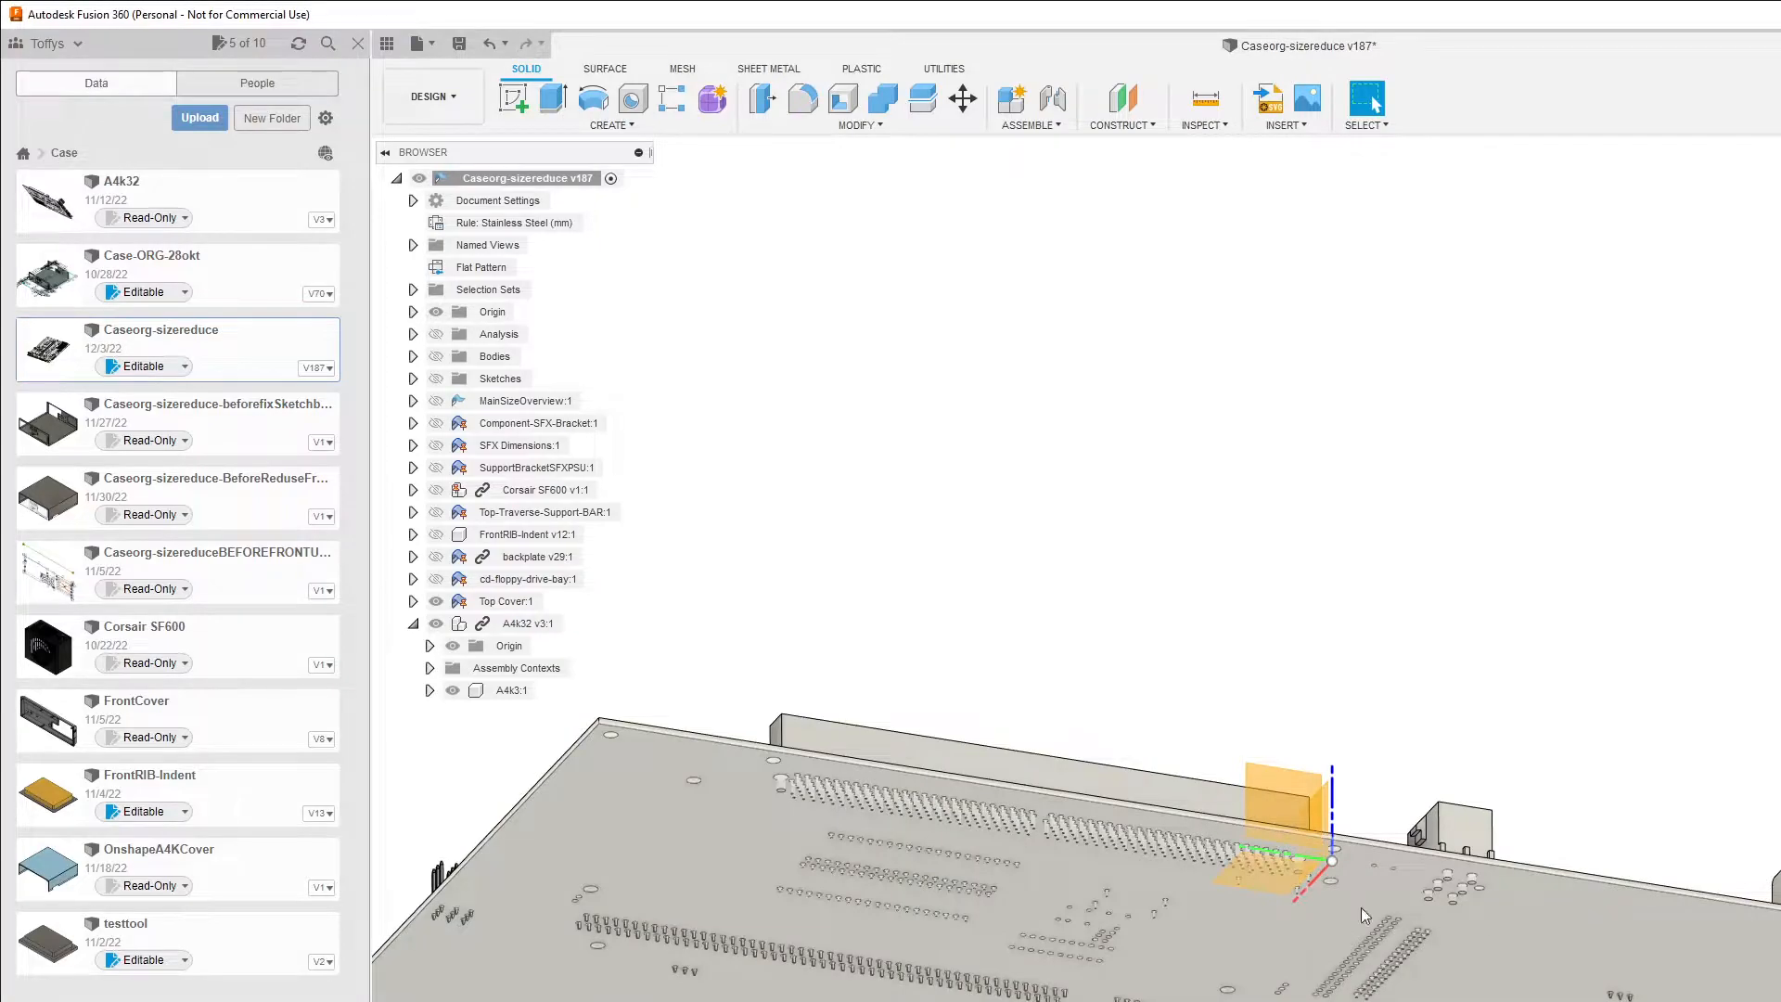
pyautogui.click(1279, 885)
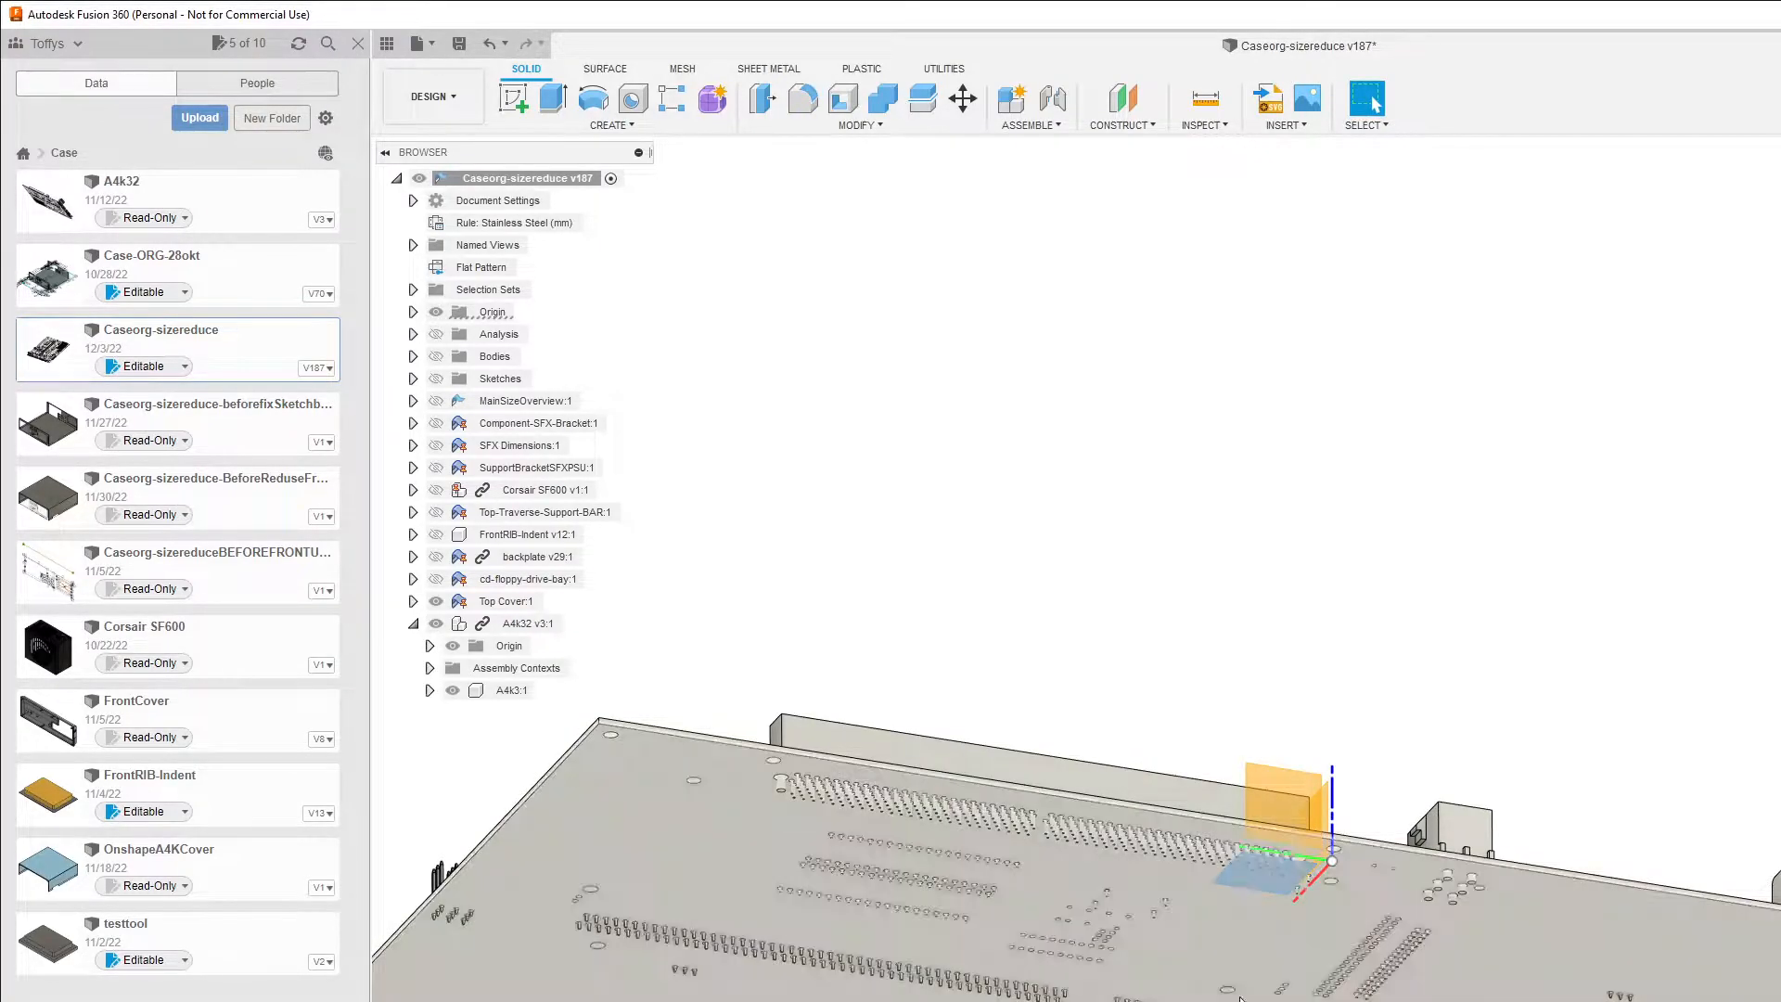
pyautogui.click(867, 130)
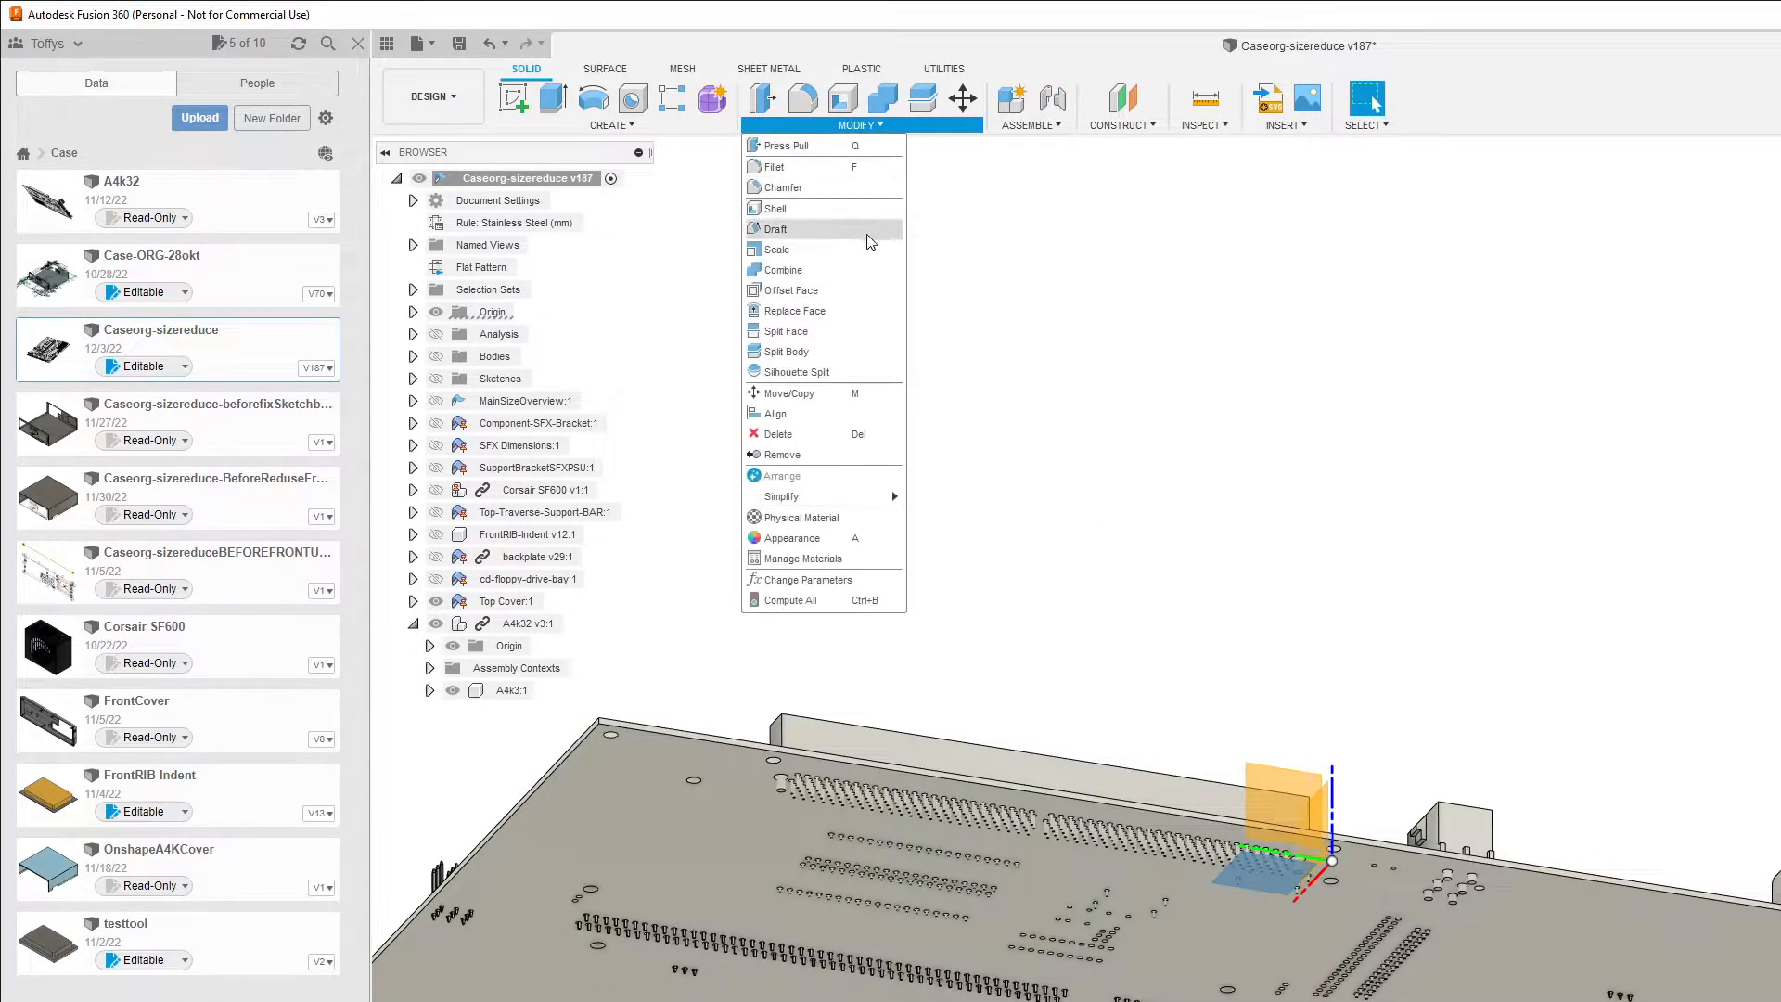
pyautogui.click(796, 413)
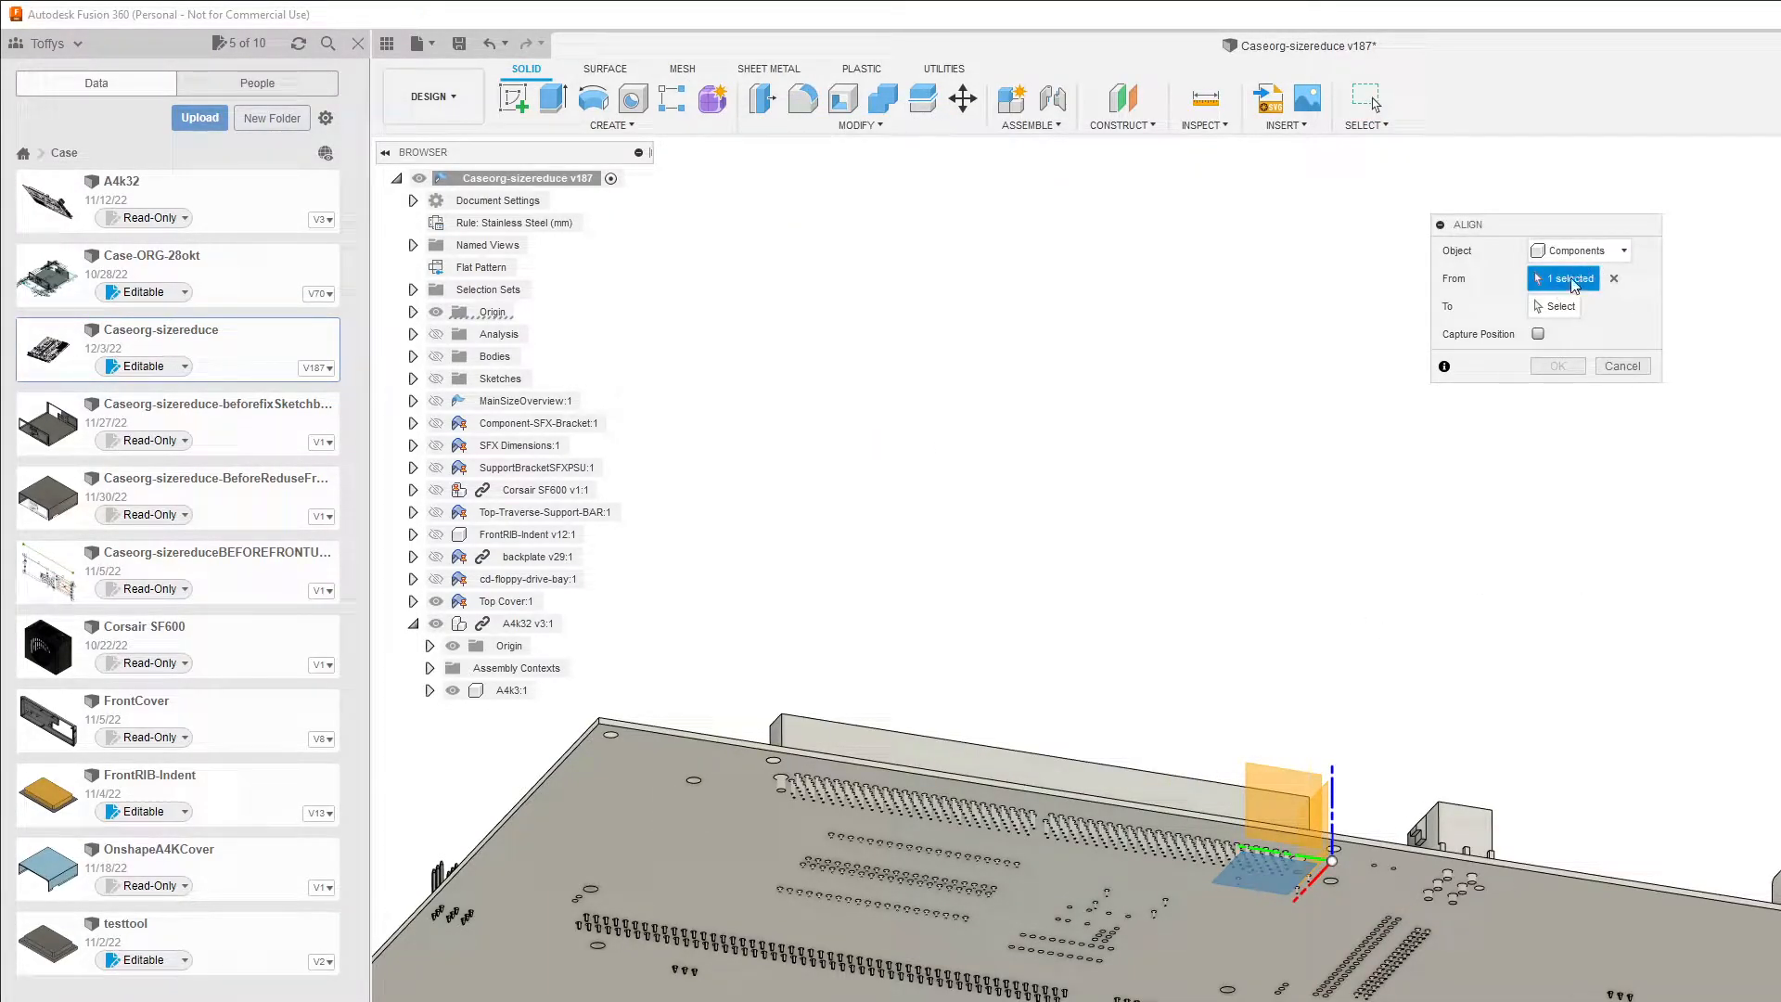
pyautogui.click(1562, 306)
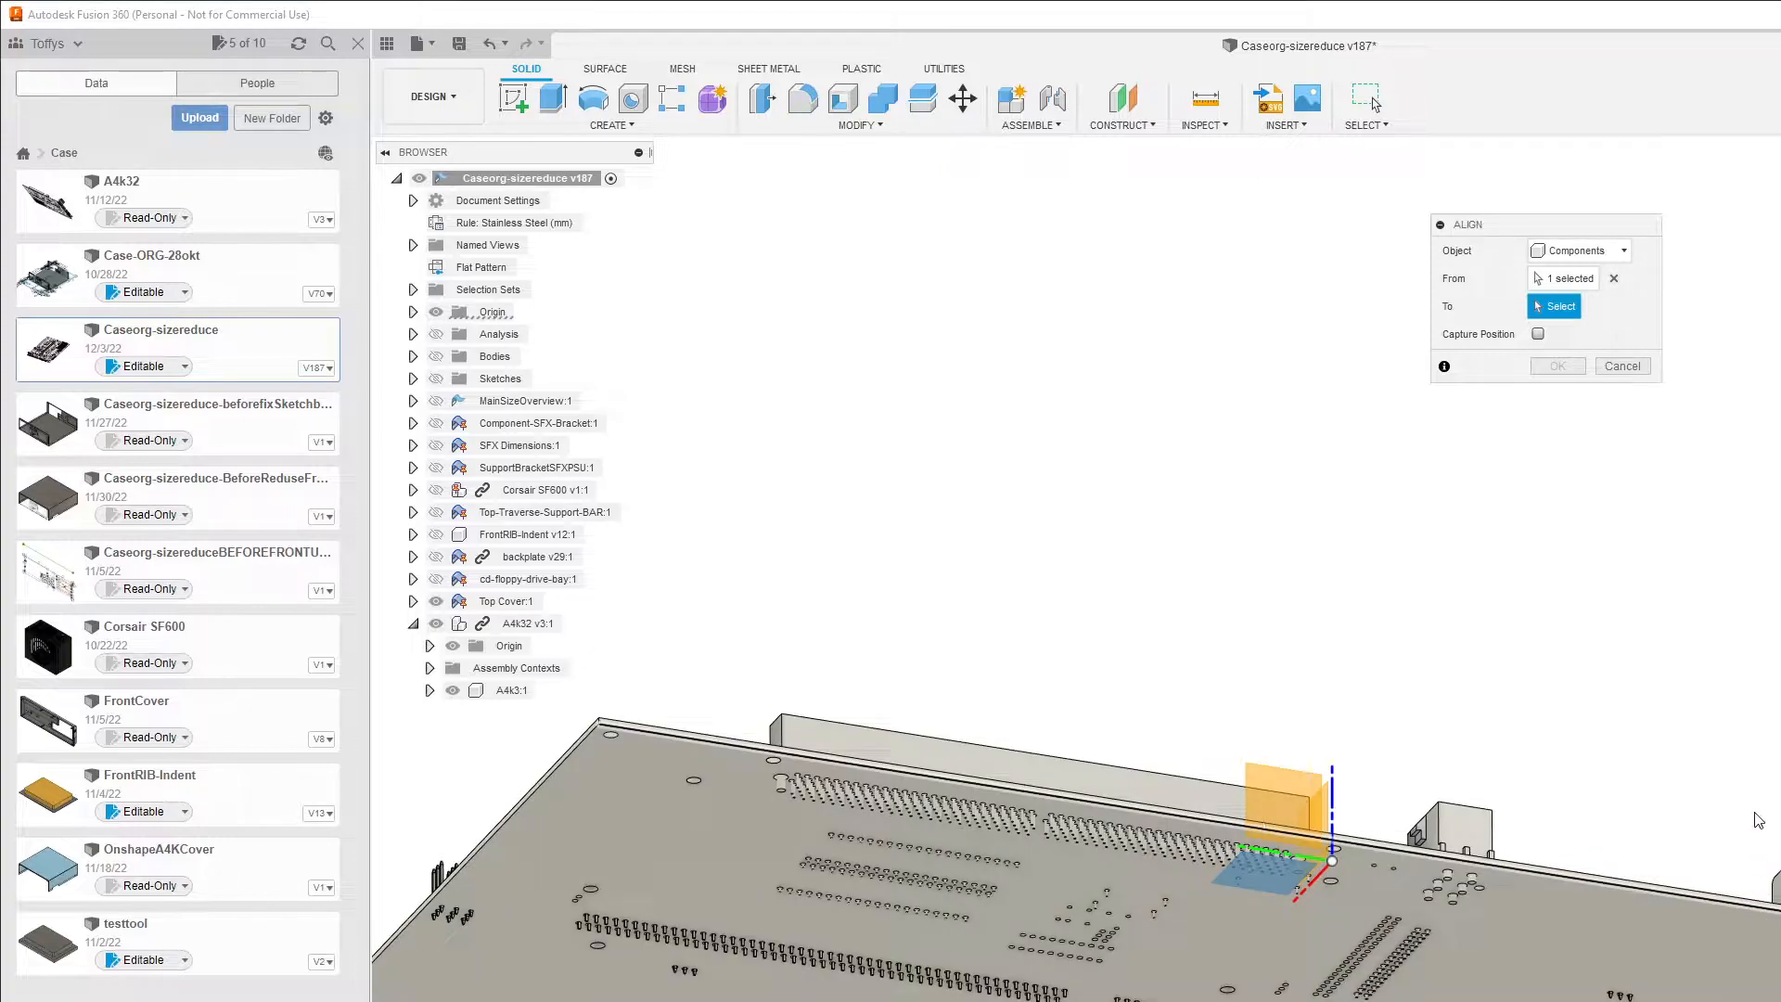
pyautogui.keyDown('shift'); pyautogui.moveTo(1764, 881); pyautogui.dragTo(1738, 844, button='middle'); pyautogui.keyUp('shift')
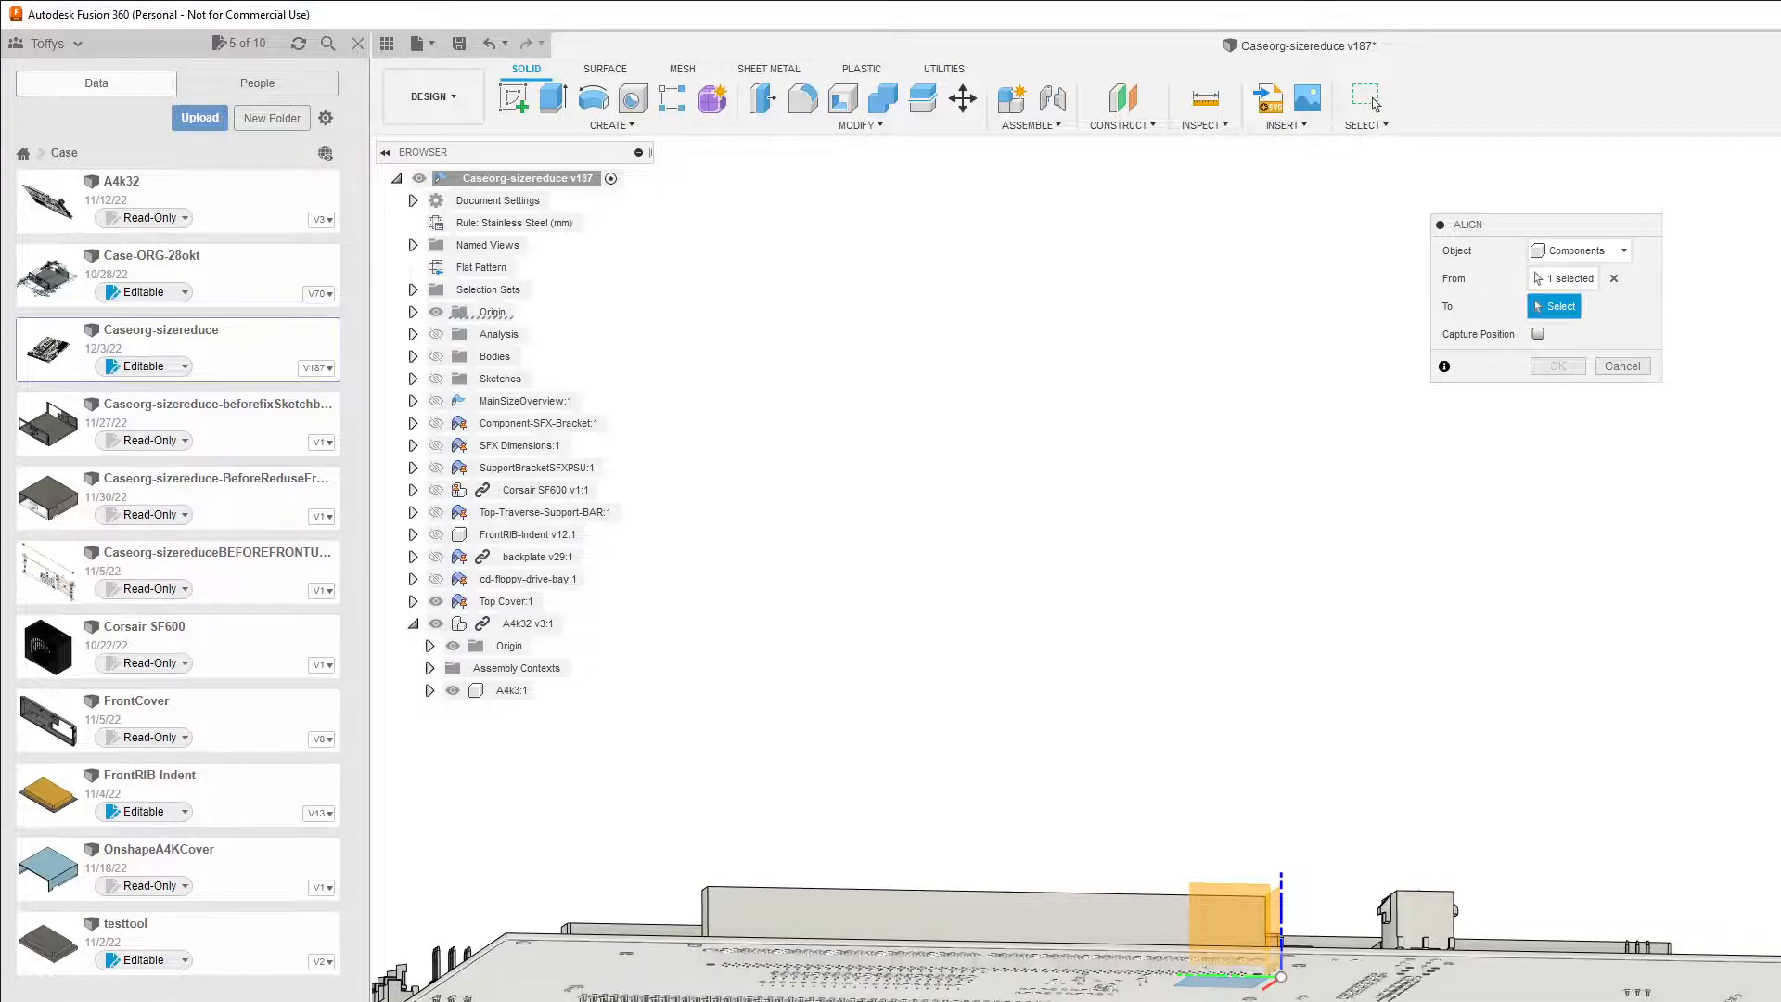
pyautogui.click(1542, 991)
# Step: Check the board's underside against the origin close up, enable Capture Position and accept the alignment
pyautogui.keyDown('shift'); pyautogui.moveTo(1566, 953); pyautogui.dragTo(1491, 894, button='middle'); pyautogui.keyUp('shift')
pyautogui.scroll(10, 1260, 985)
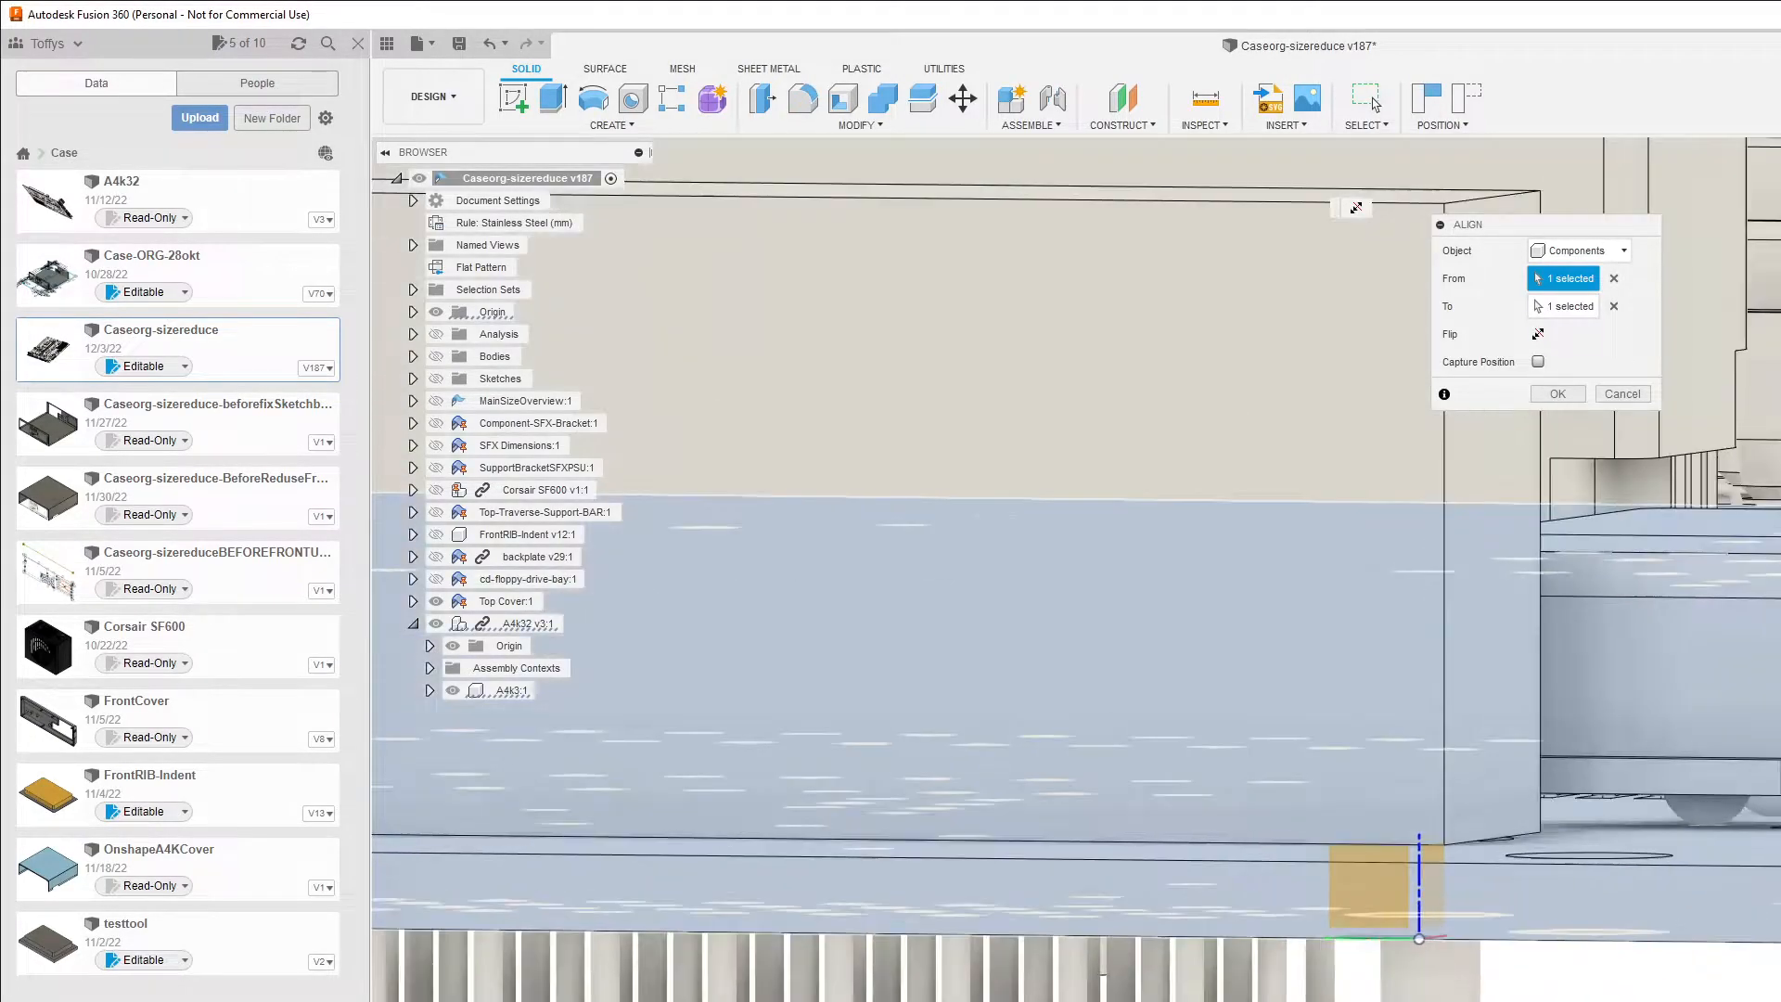
pyautogui.moveTo(1259, 985)
pyautogui.keyDown('shift'); pyautogui.mouseDown(button='middle')
pyautogui.moveTo(1226, 987)
pyautogui.moveTo(1272, 992)
pyautogui.moveTo(1247, 993)
pyautogui.mouseUp(button='middle'); pyautogui.keyUp('shift')
pyautogui.scroll(1, 1630, 994)
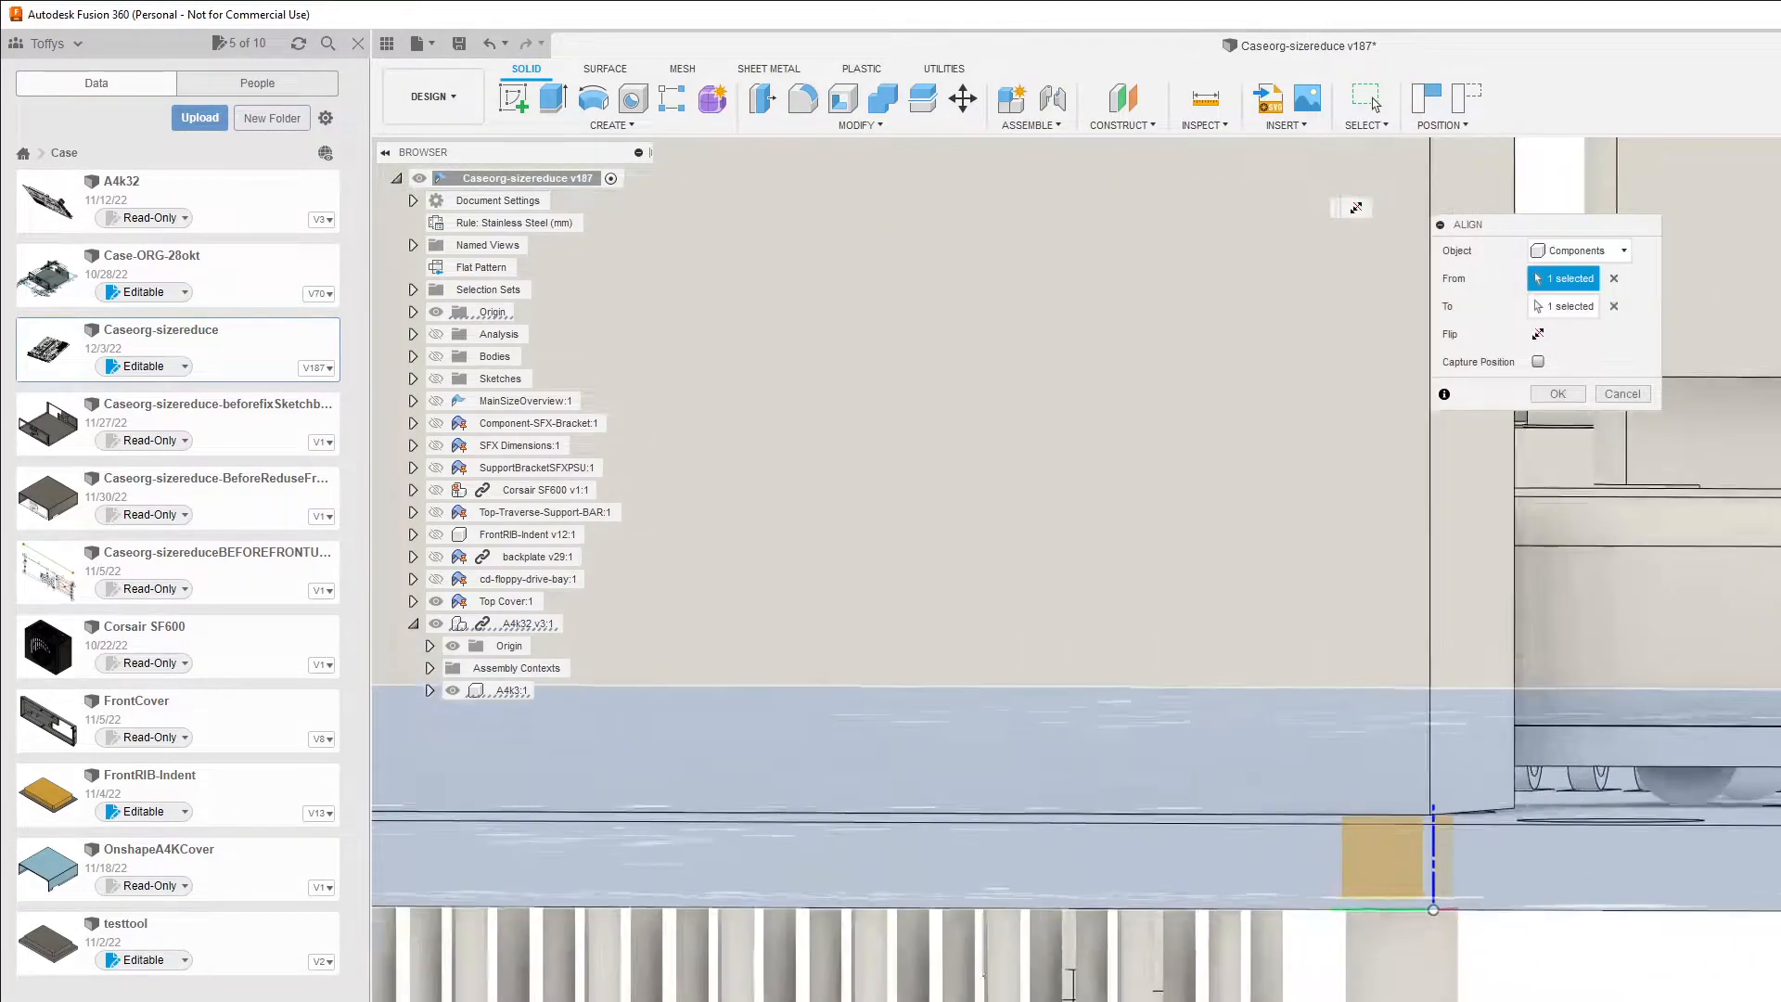
pyautogui.scroll(-7, 1630, 994)
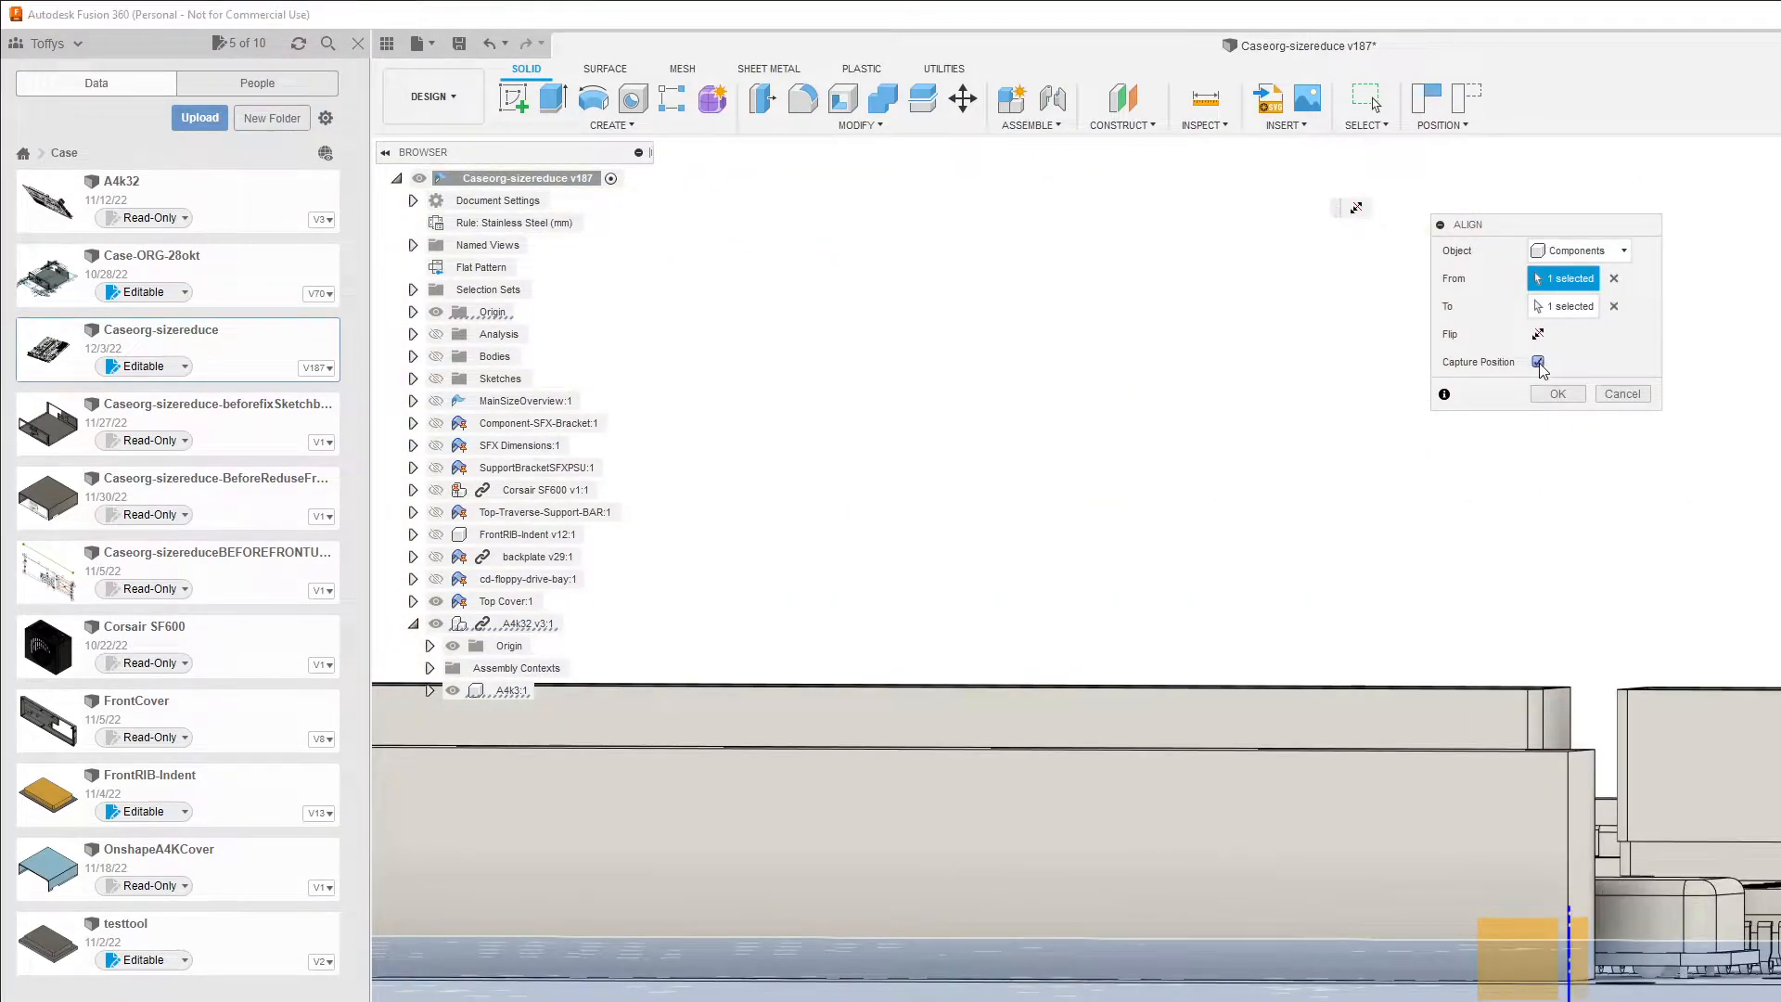
pyautogui.click(1566, 393)
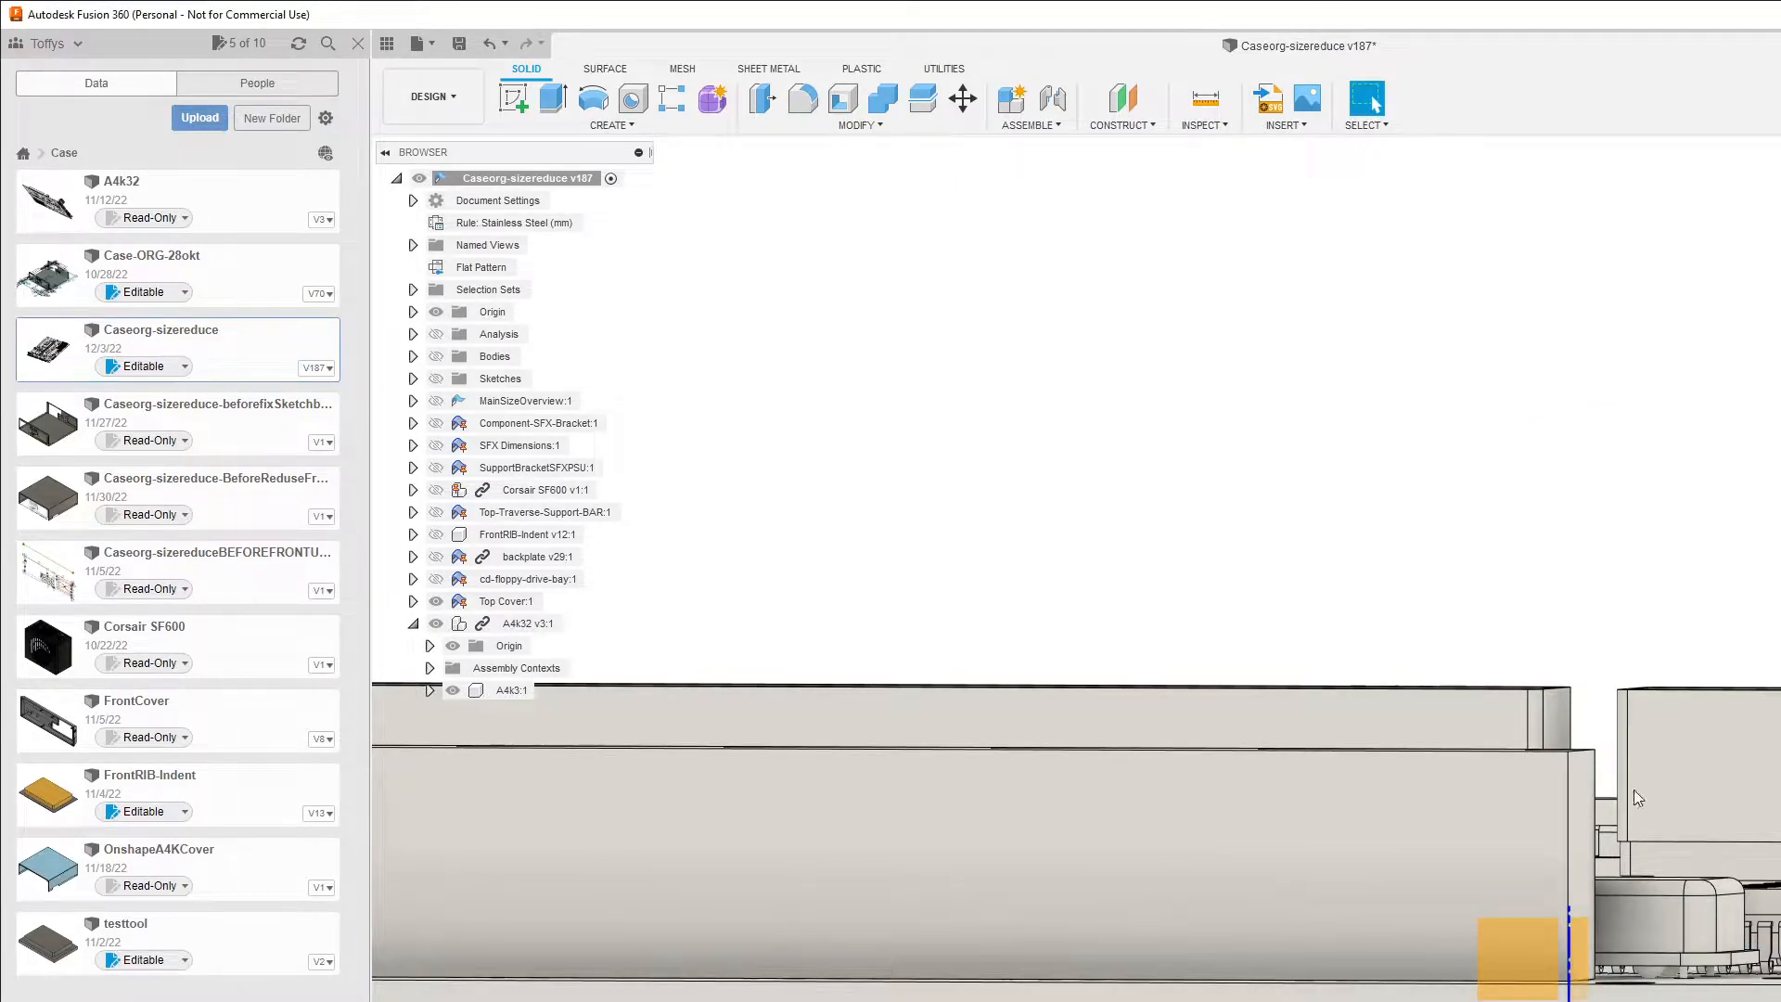
# Step: Align the motherboard component by matching the remaining vertical origin plane to the board's connector-side edge face
pyautogui.scroll(-5, 1634, 788)
pyautogui.scroll(-3, 1653, 794)
pyautogui.keyDown('shift'); pyautogui.moveTo(1751, 930); pyautogui.dragTo(1640, 961, button='middle'); pyautogui.keyUp('shift')
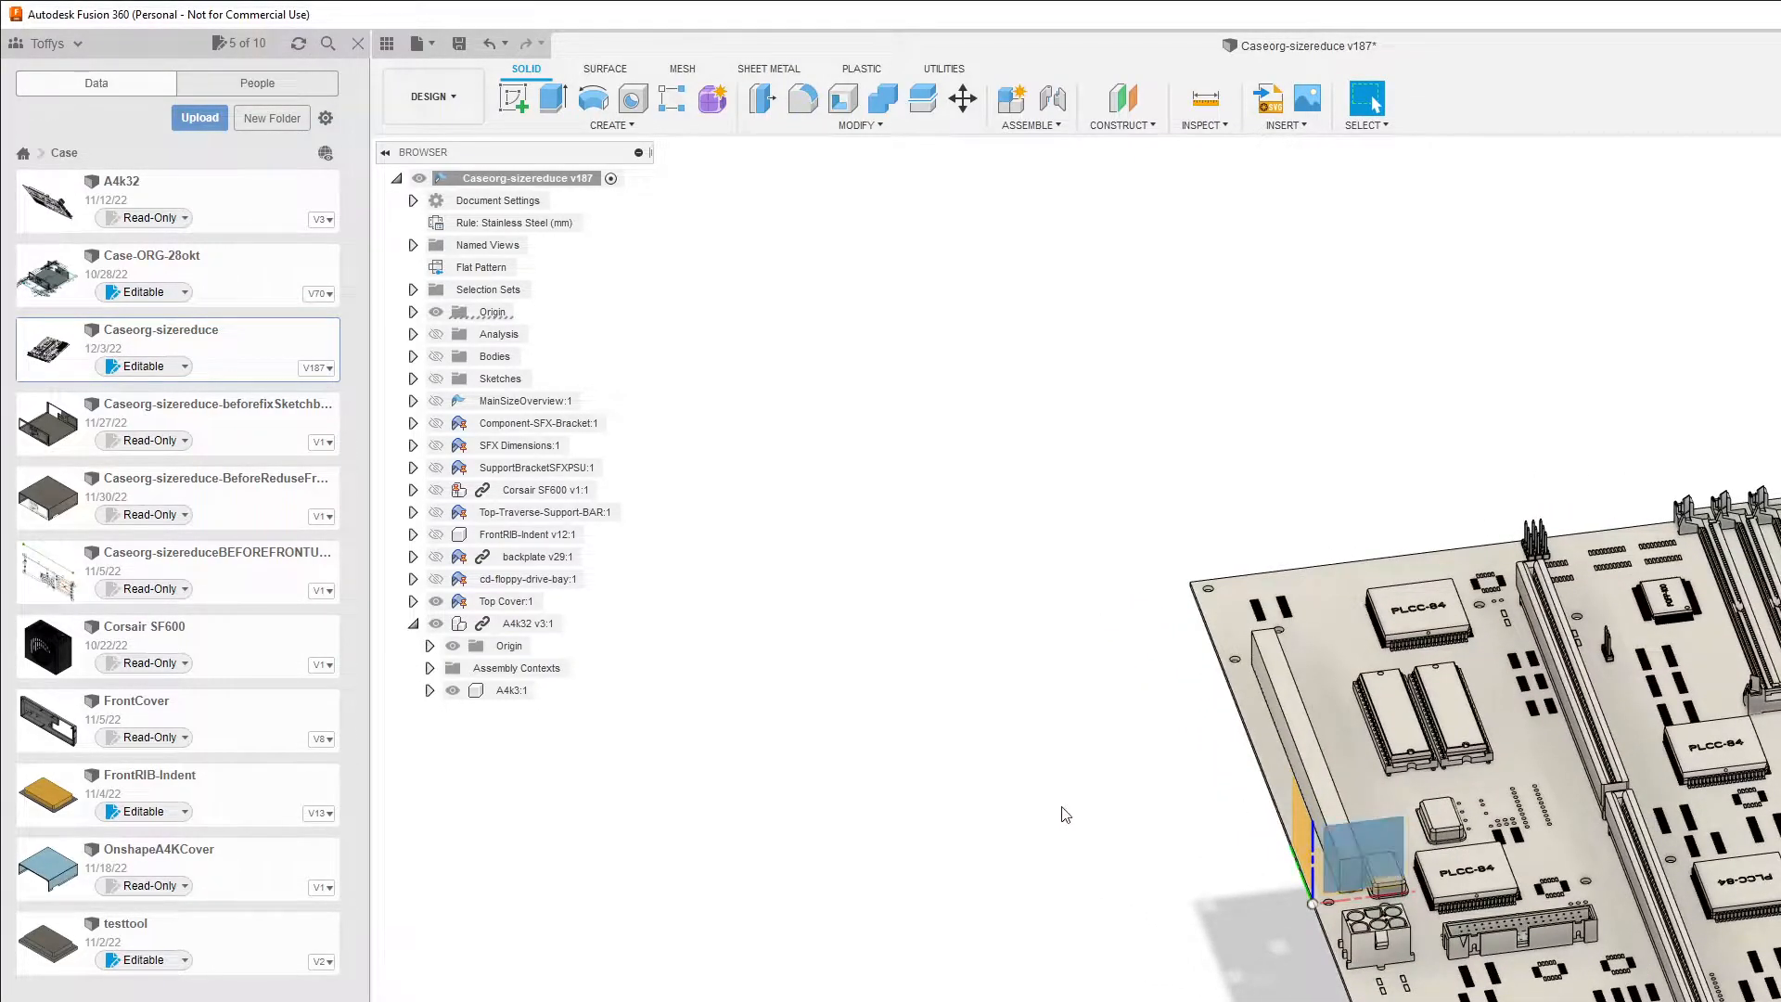
pyautogui.click(857, 124)
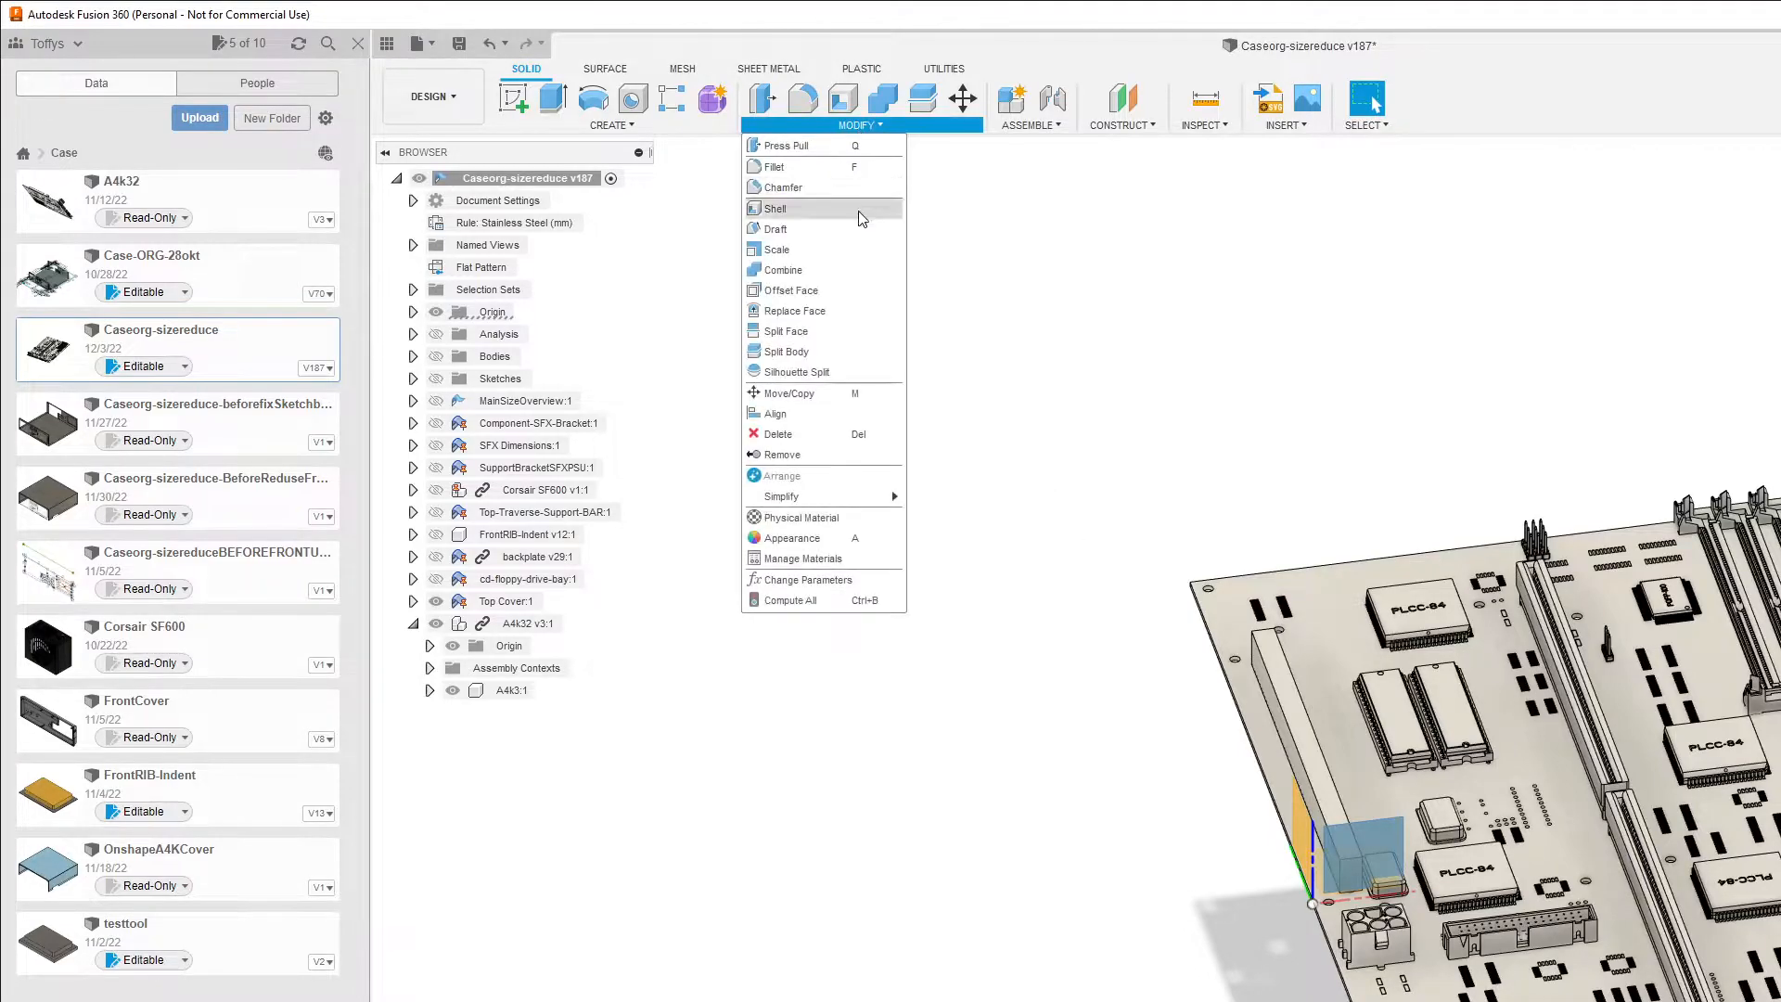
pyautogui.click(796, 420)
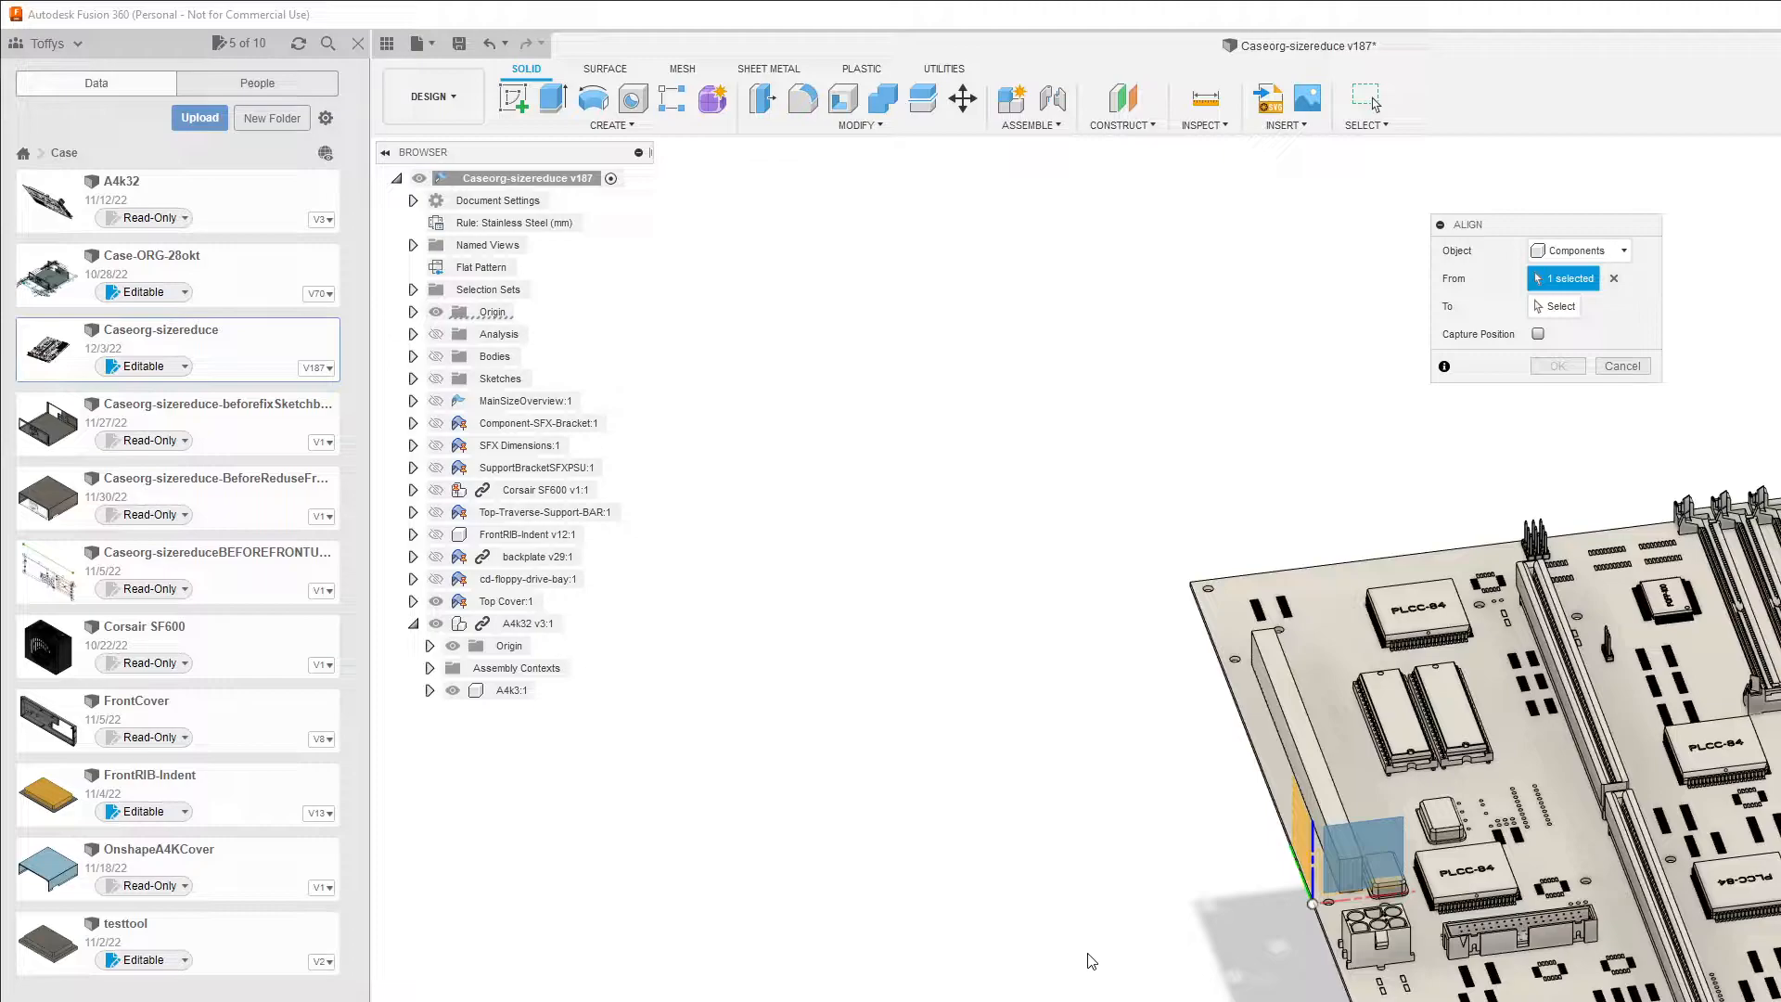
pyautogui.click(1543, 308)
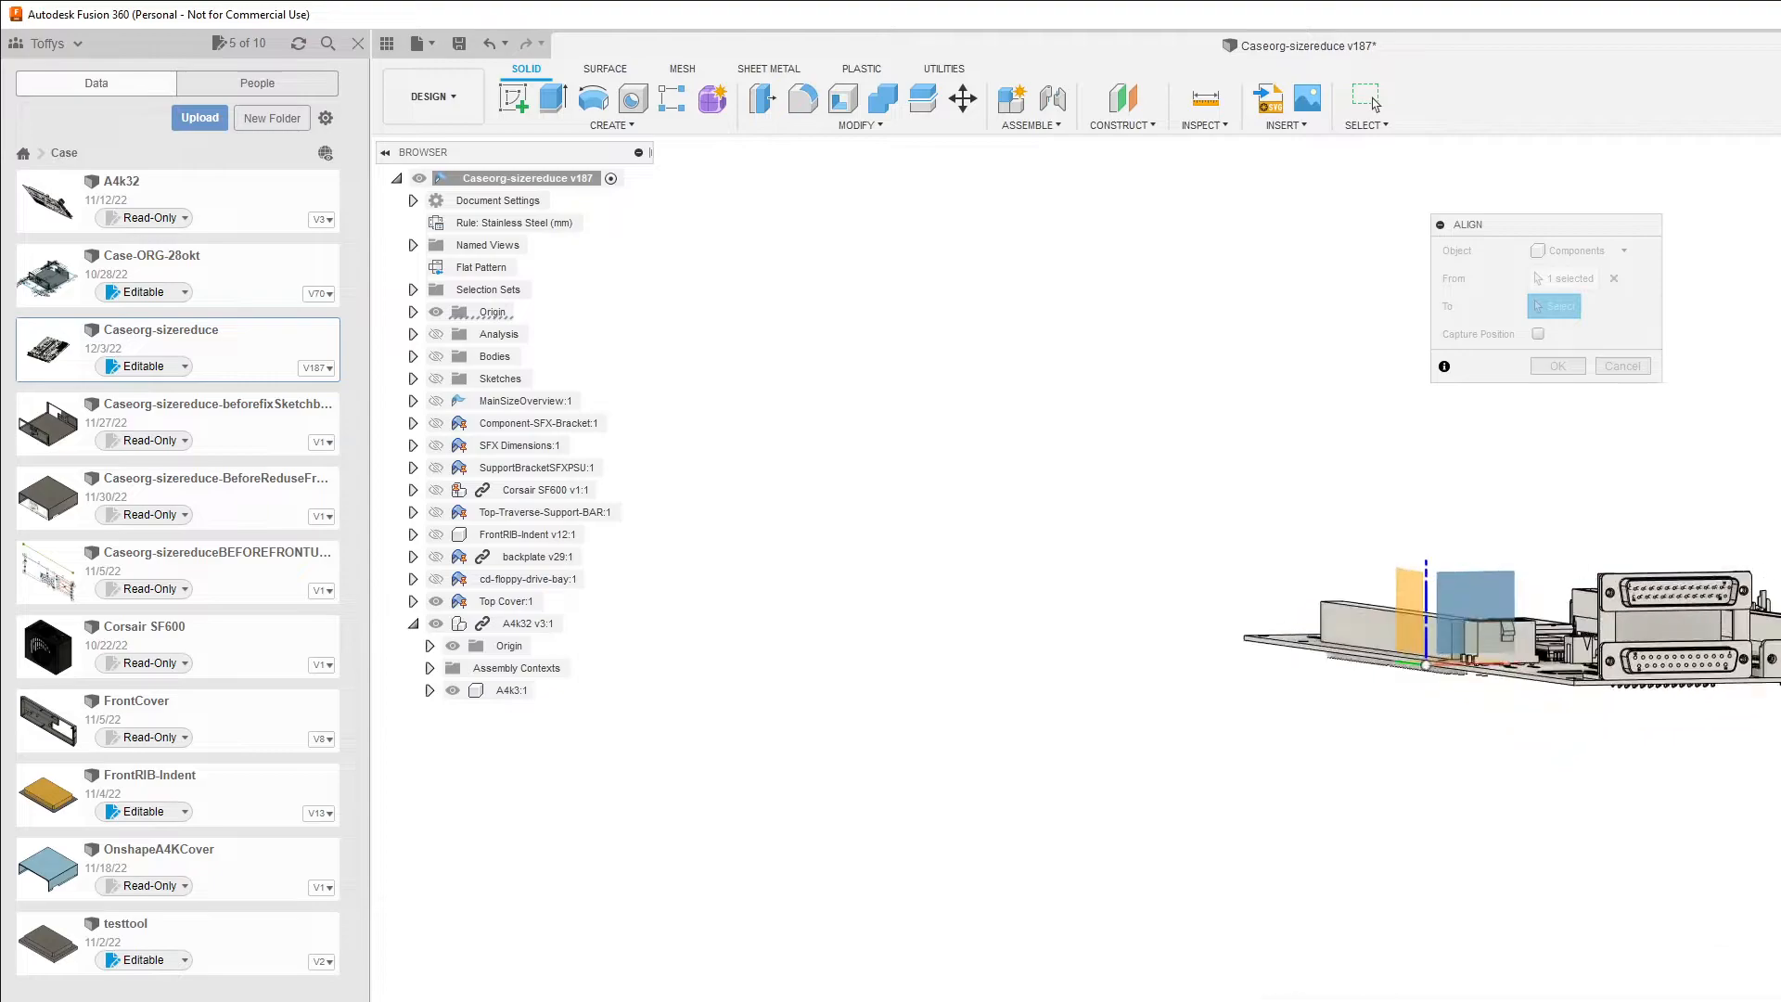
pyautogui.scroll(10, 1583, 720)
pyautogui.scroll(5, 1568, 668)
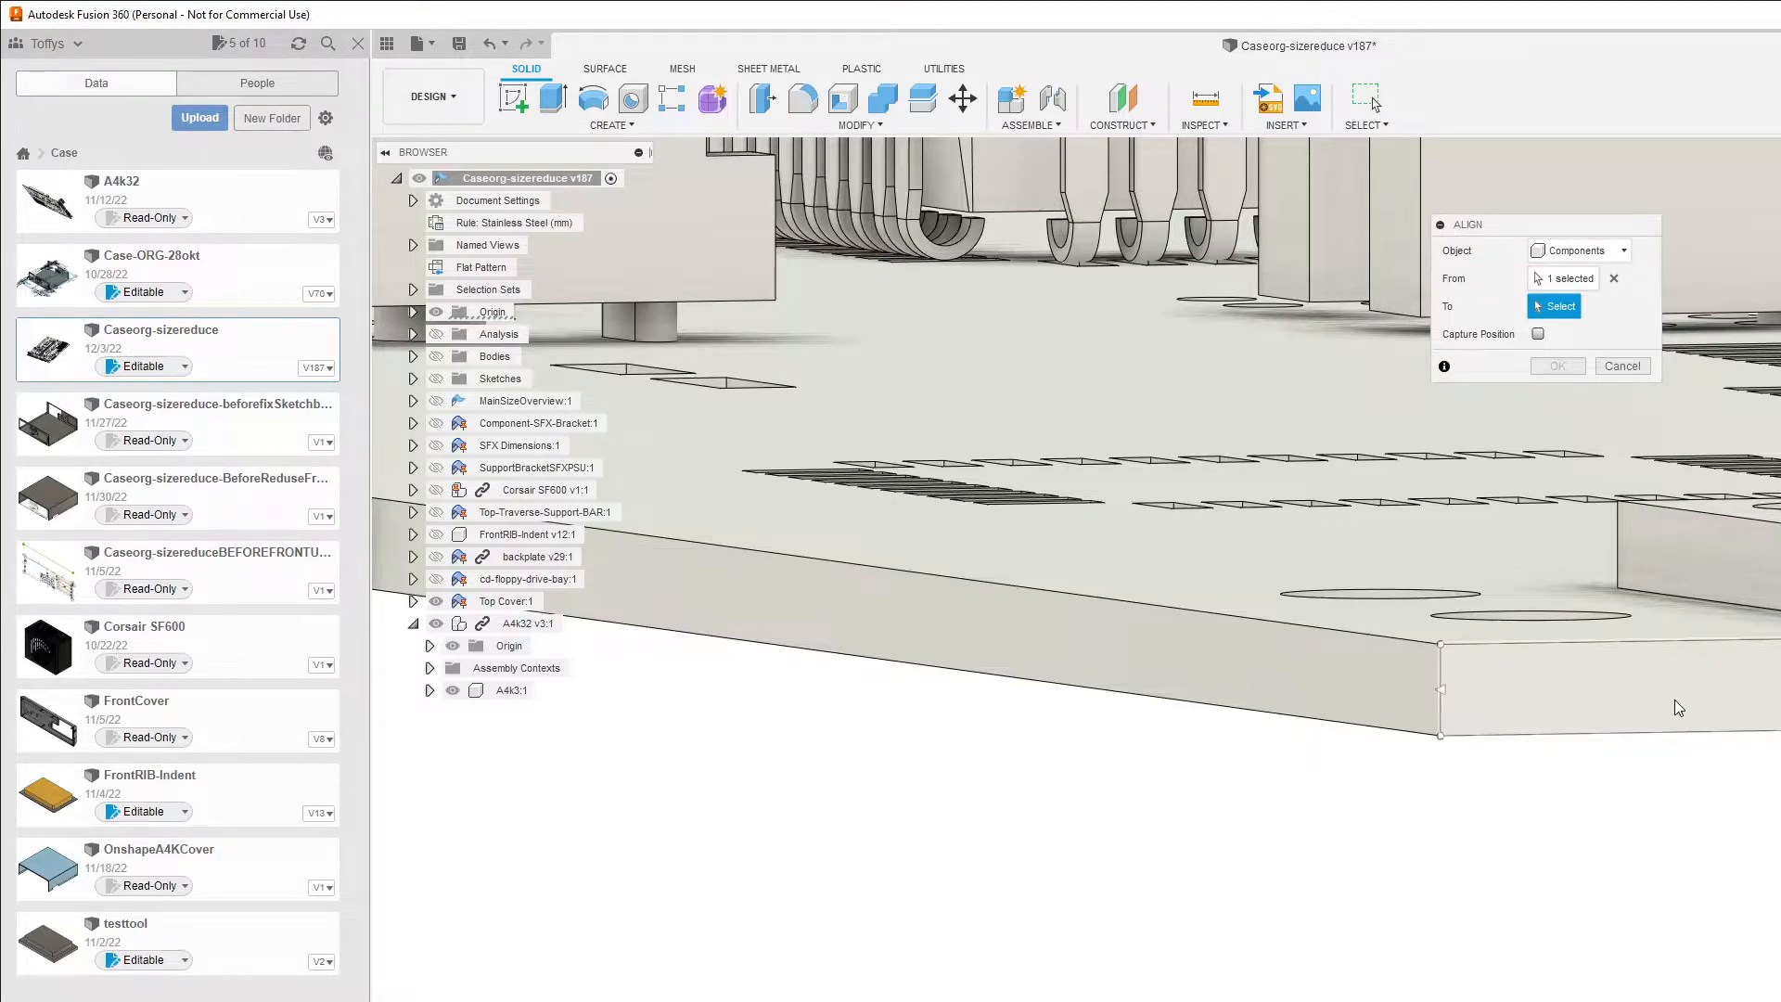
pyautogui.click(1577, 690)
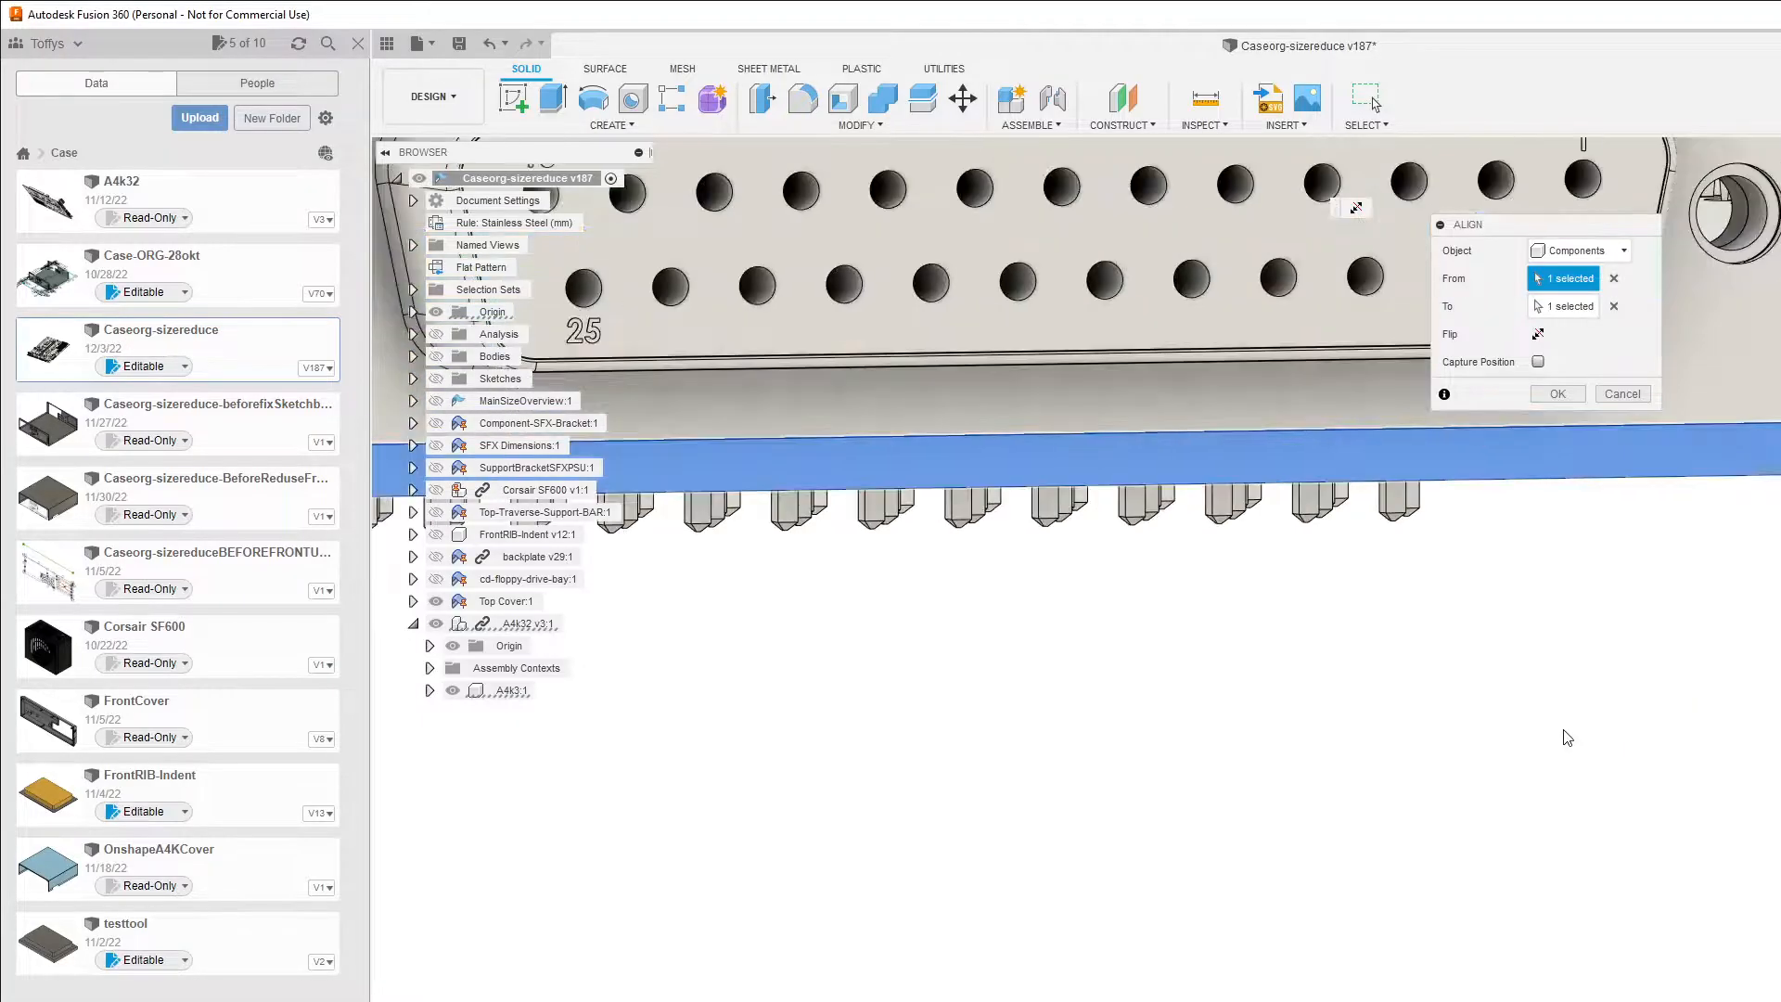
# Step: Check the connector-side edge against the origin, enable Capture Position and accept the alignment
pyautogui.moveTo(1389, 749)
pyautogui.keyDown('shift'); pyautogui.mouseDown(button='middle')
pyautogui.moveTo(1479, 823)
pyautogui.moveTo(1565, 782)
pyautogui.moveTo(1389, 773)
pyautogui.mouseUp(button='middle'); pyautogui.keyUp('shift')
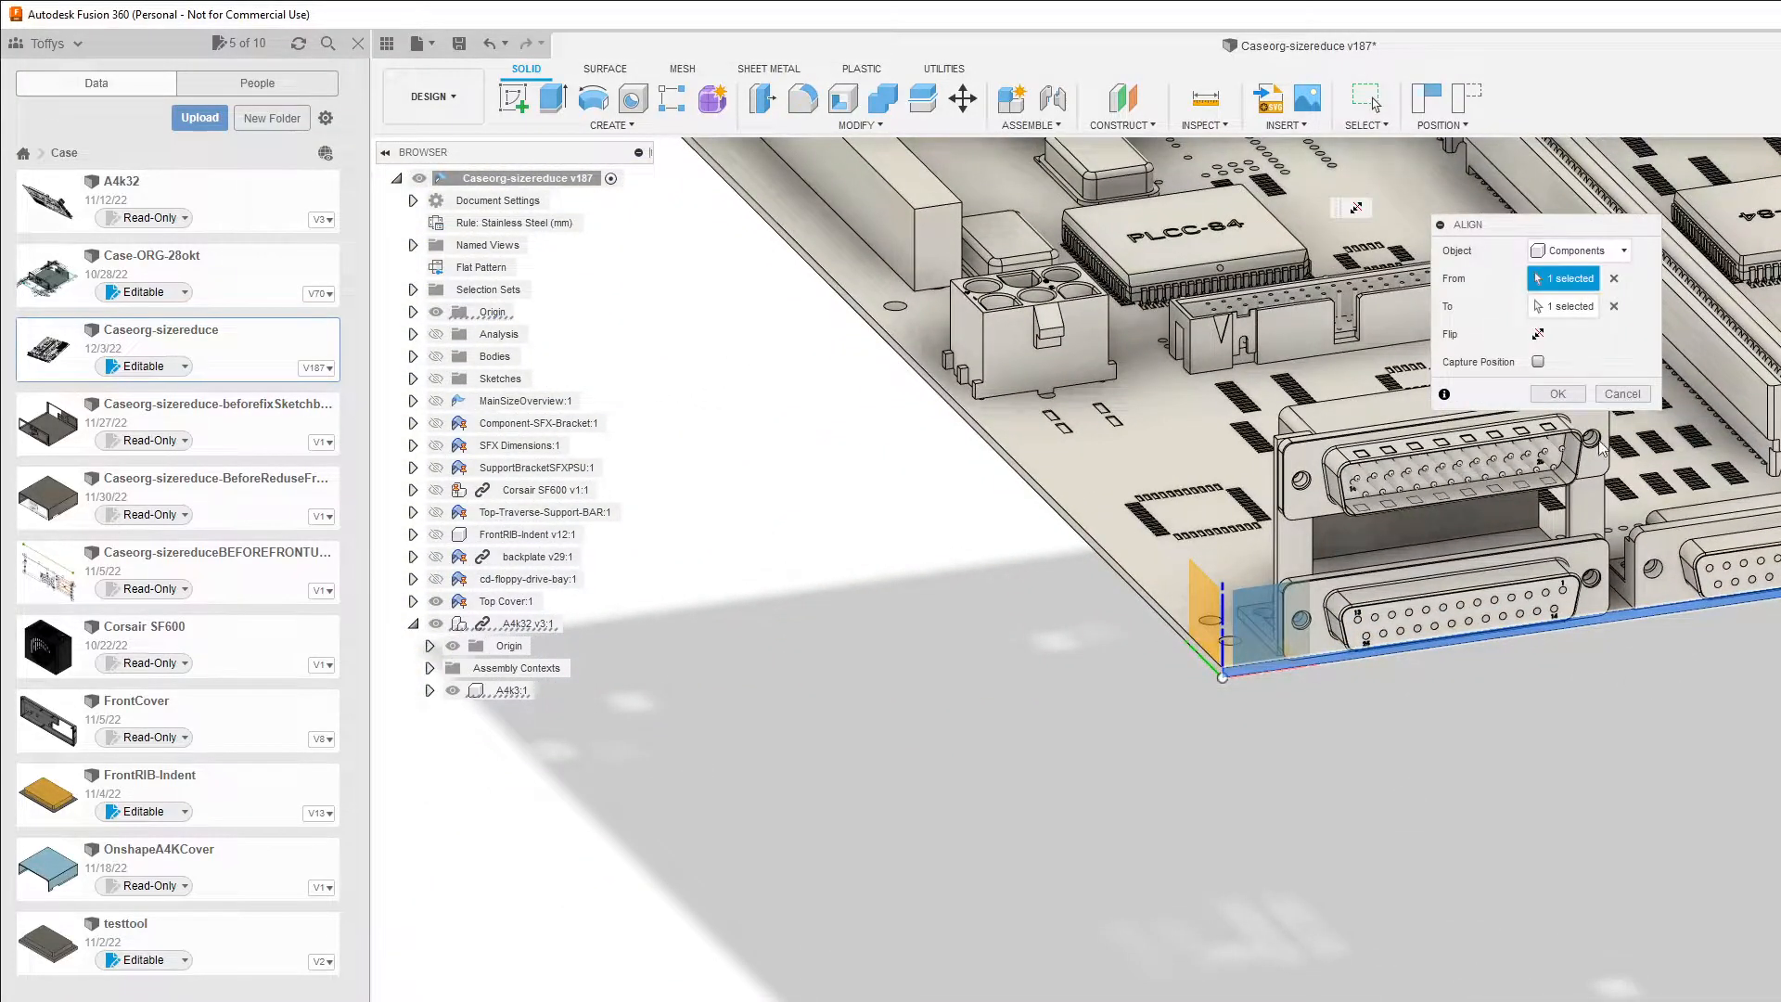
pyautogui.click(1539, 363)
pyautogui.click(1561, 394)
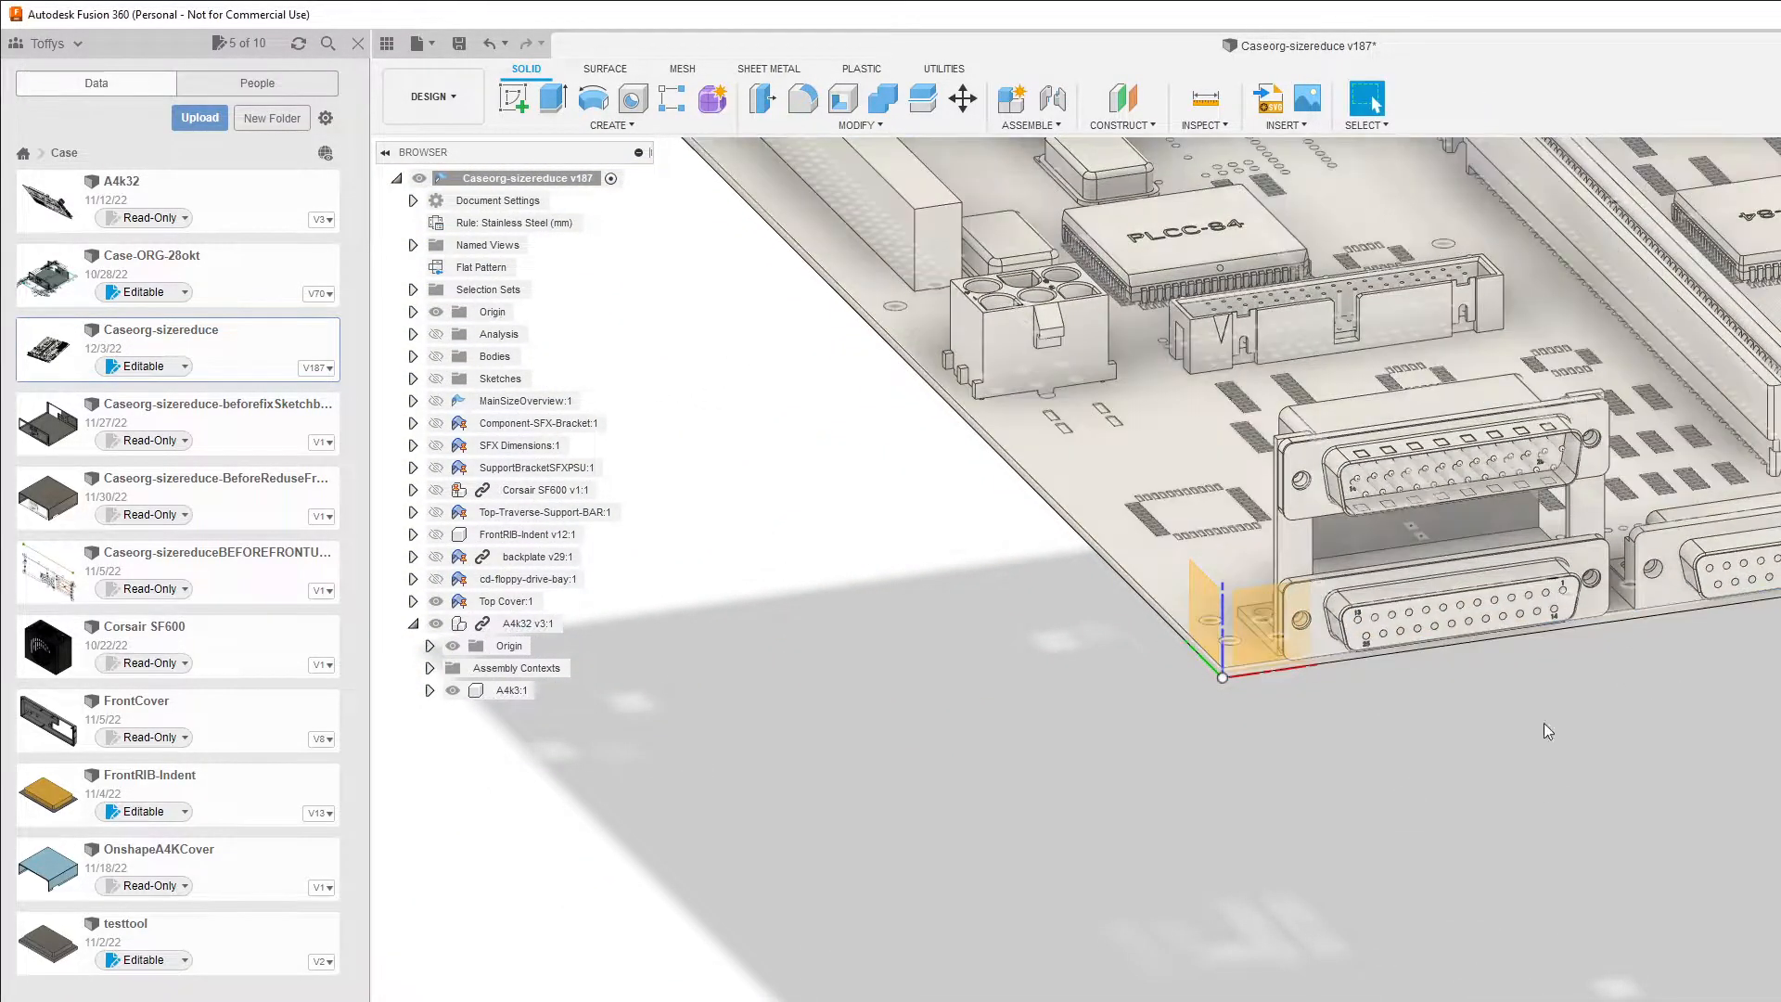
# Step: Save the case design as a new version and break the A4k32 component's link to its source file
pyautogui.scroll(-5, 1377, 798)
pyautogui.keyDown('shift'); pyautogui.moveTo(1433, 893); pyautogui.dragTo(1768, 909, button='middle'); pyautogui.keyUp('shift')
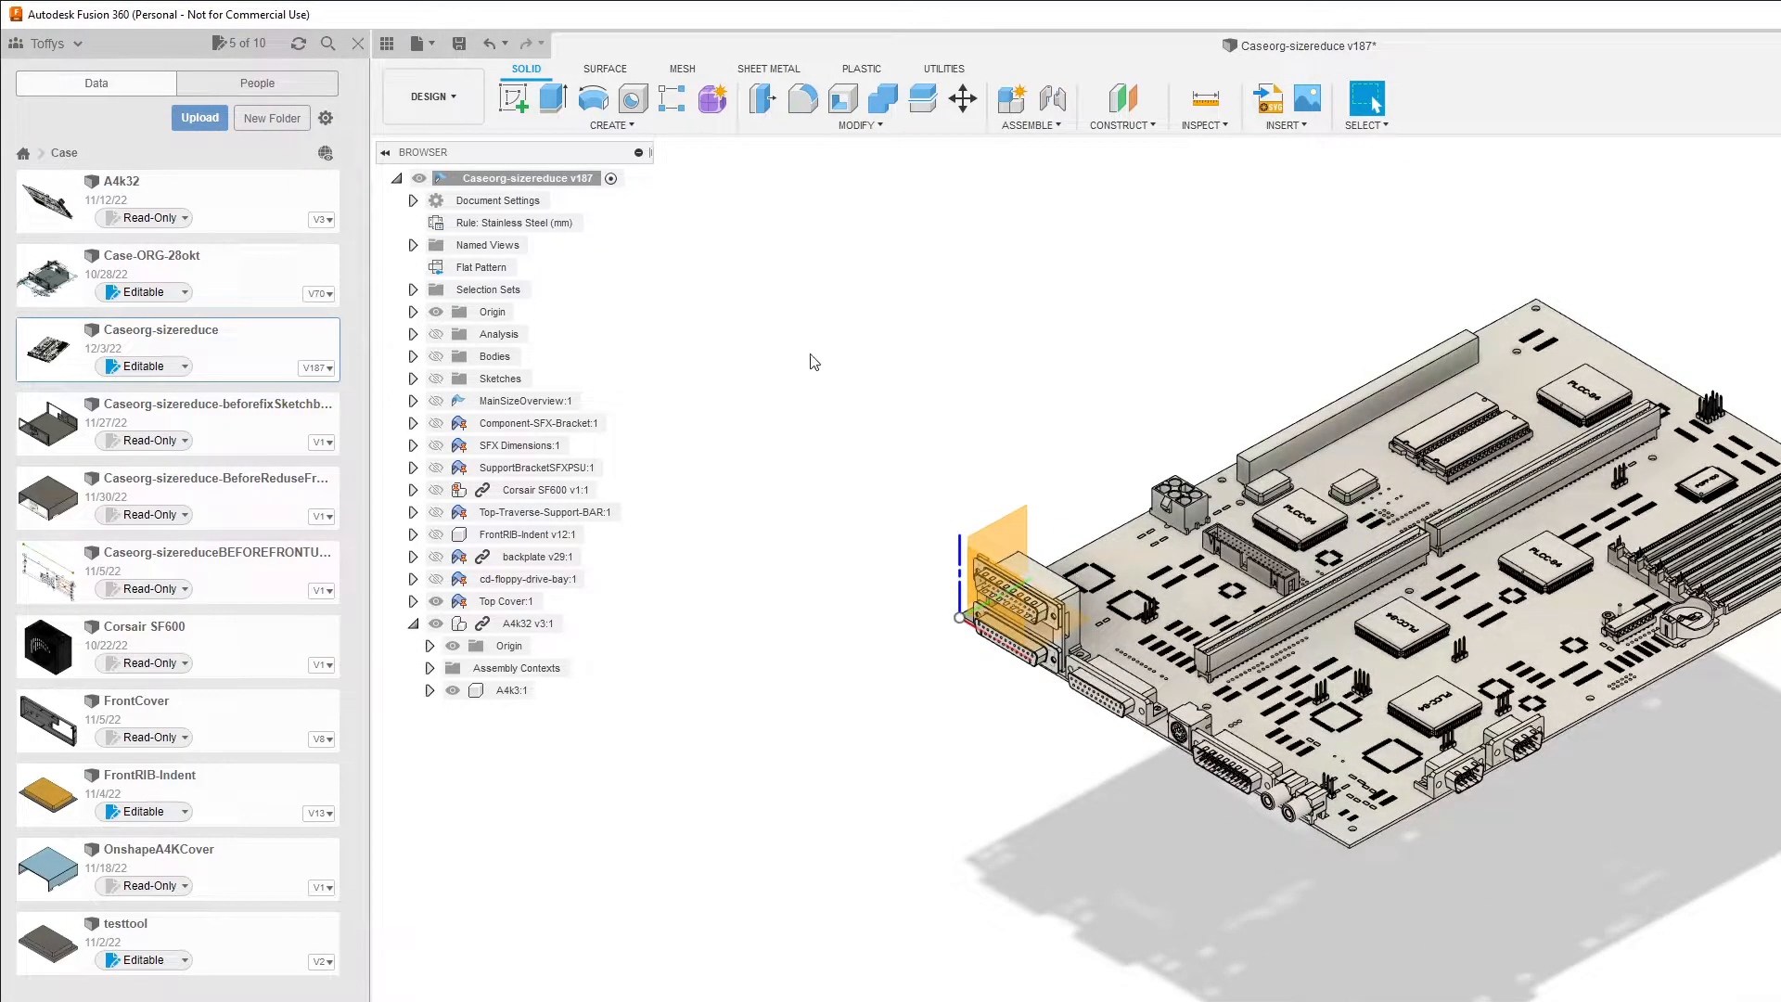
pyautogui.click(464, 46)
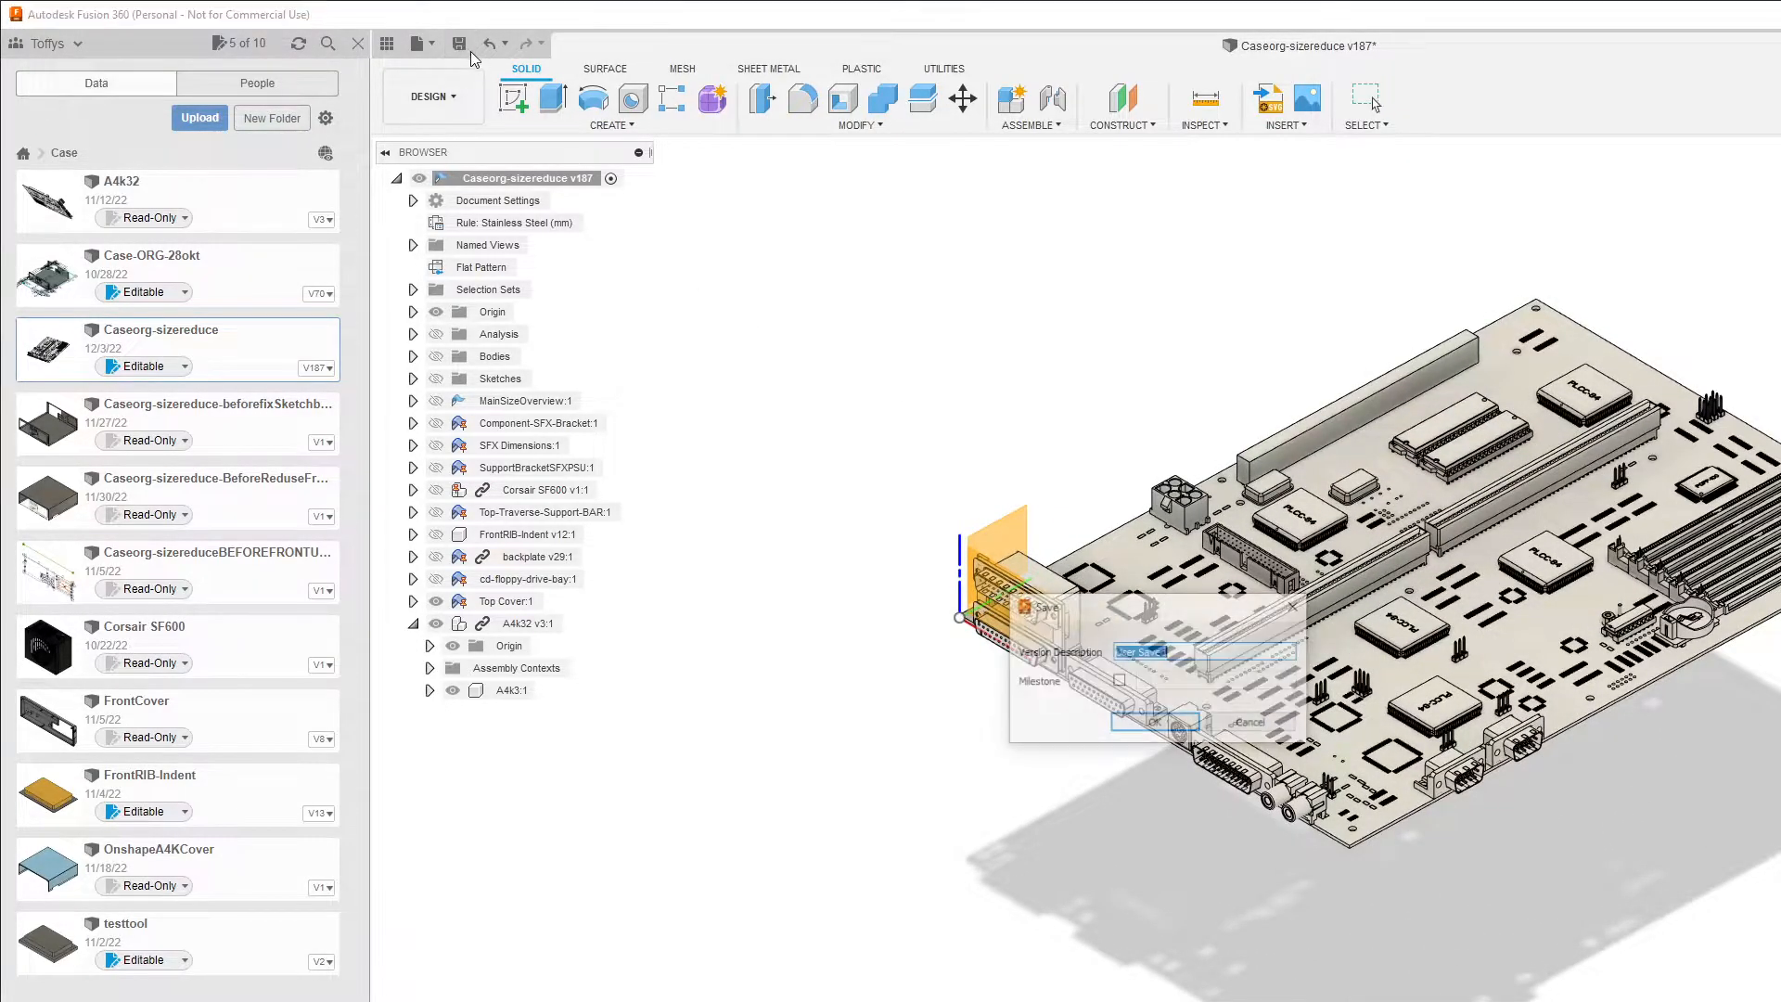
pyautogui.click(1155, 725)
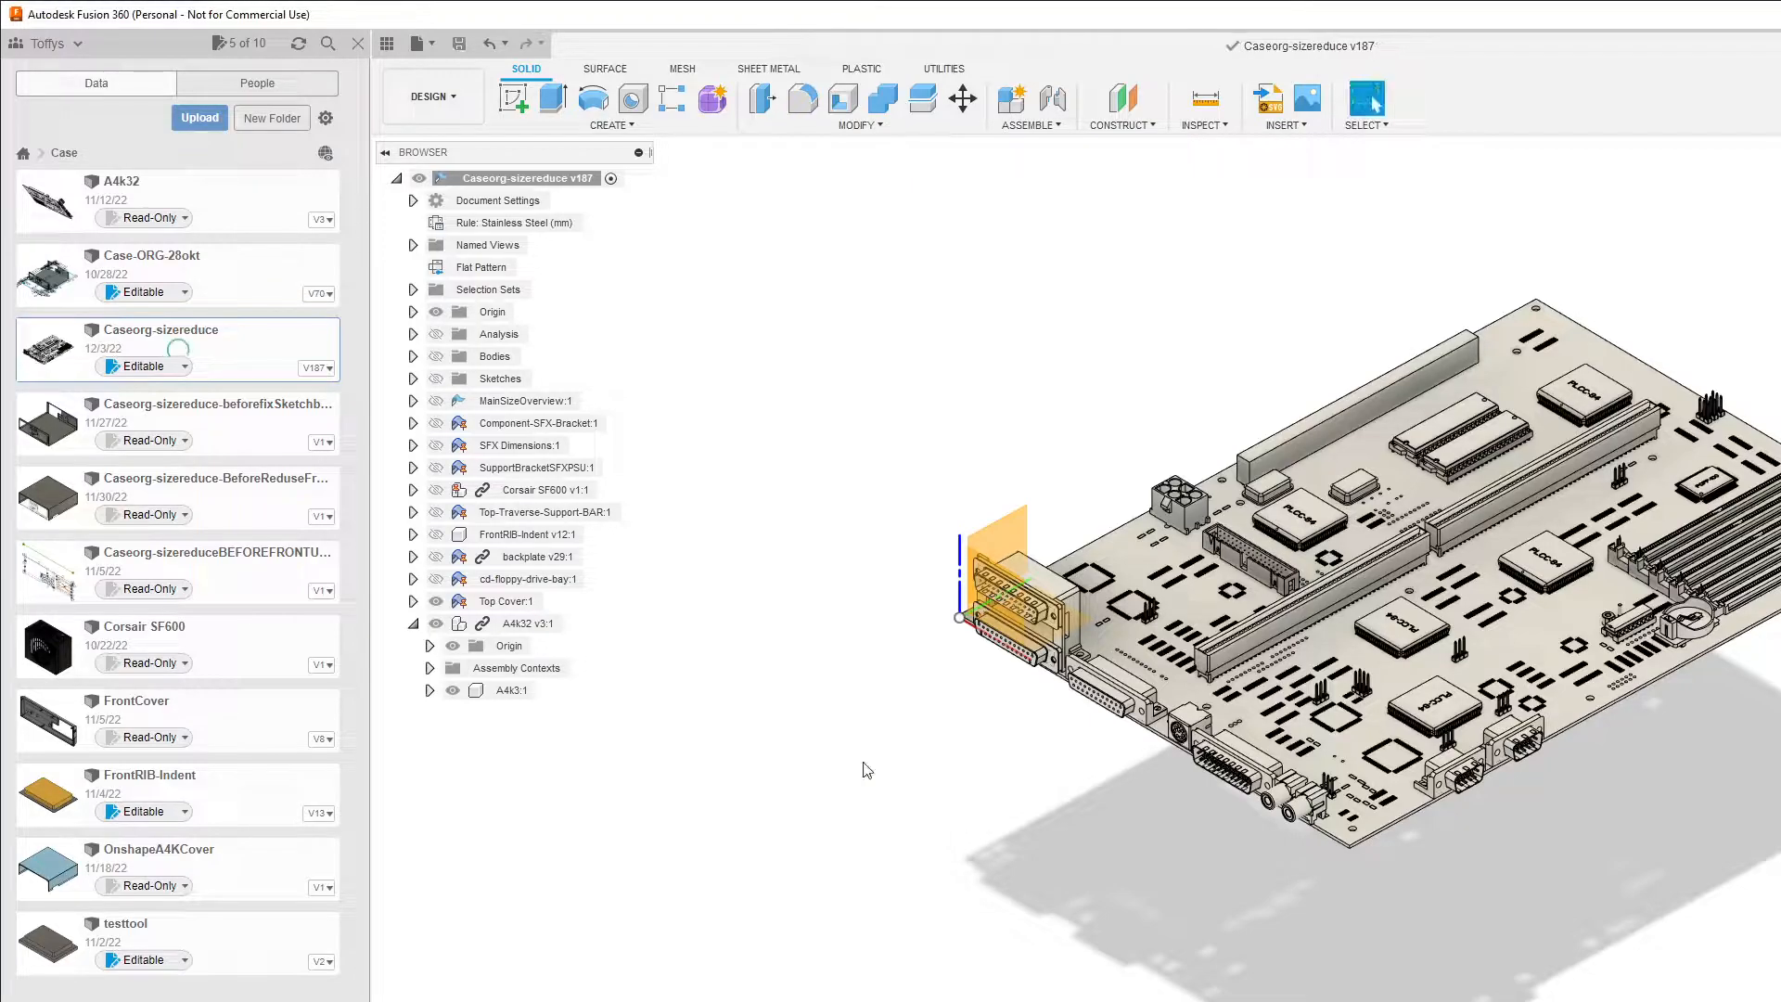
pyautogui.rightClick(527, 625)
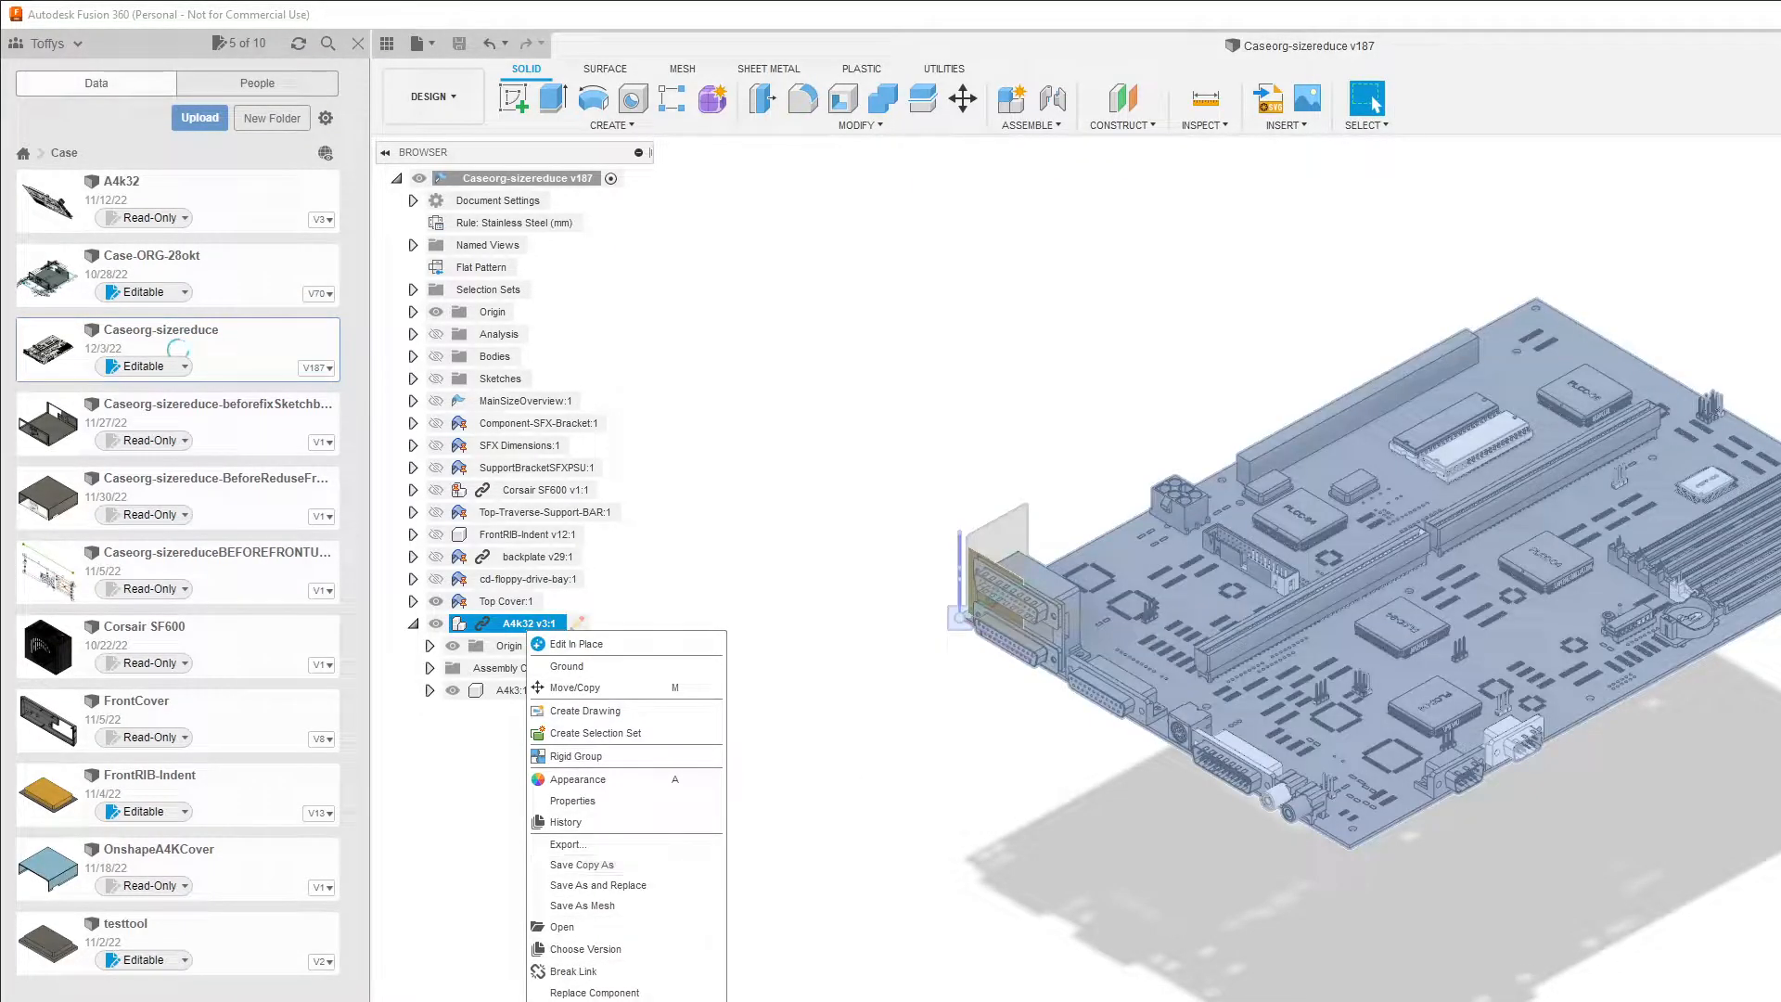
pyautogui.click(587, 972)
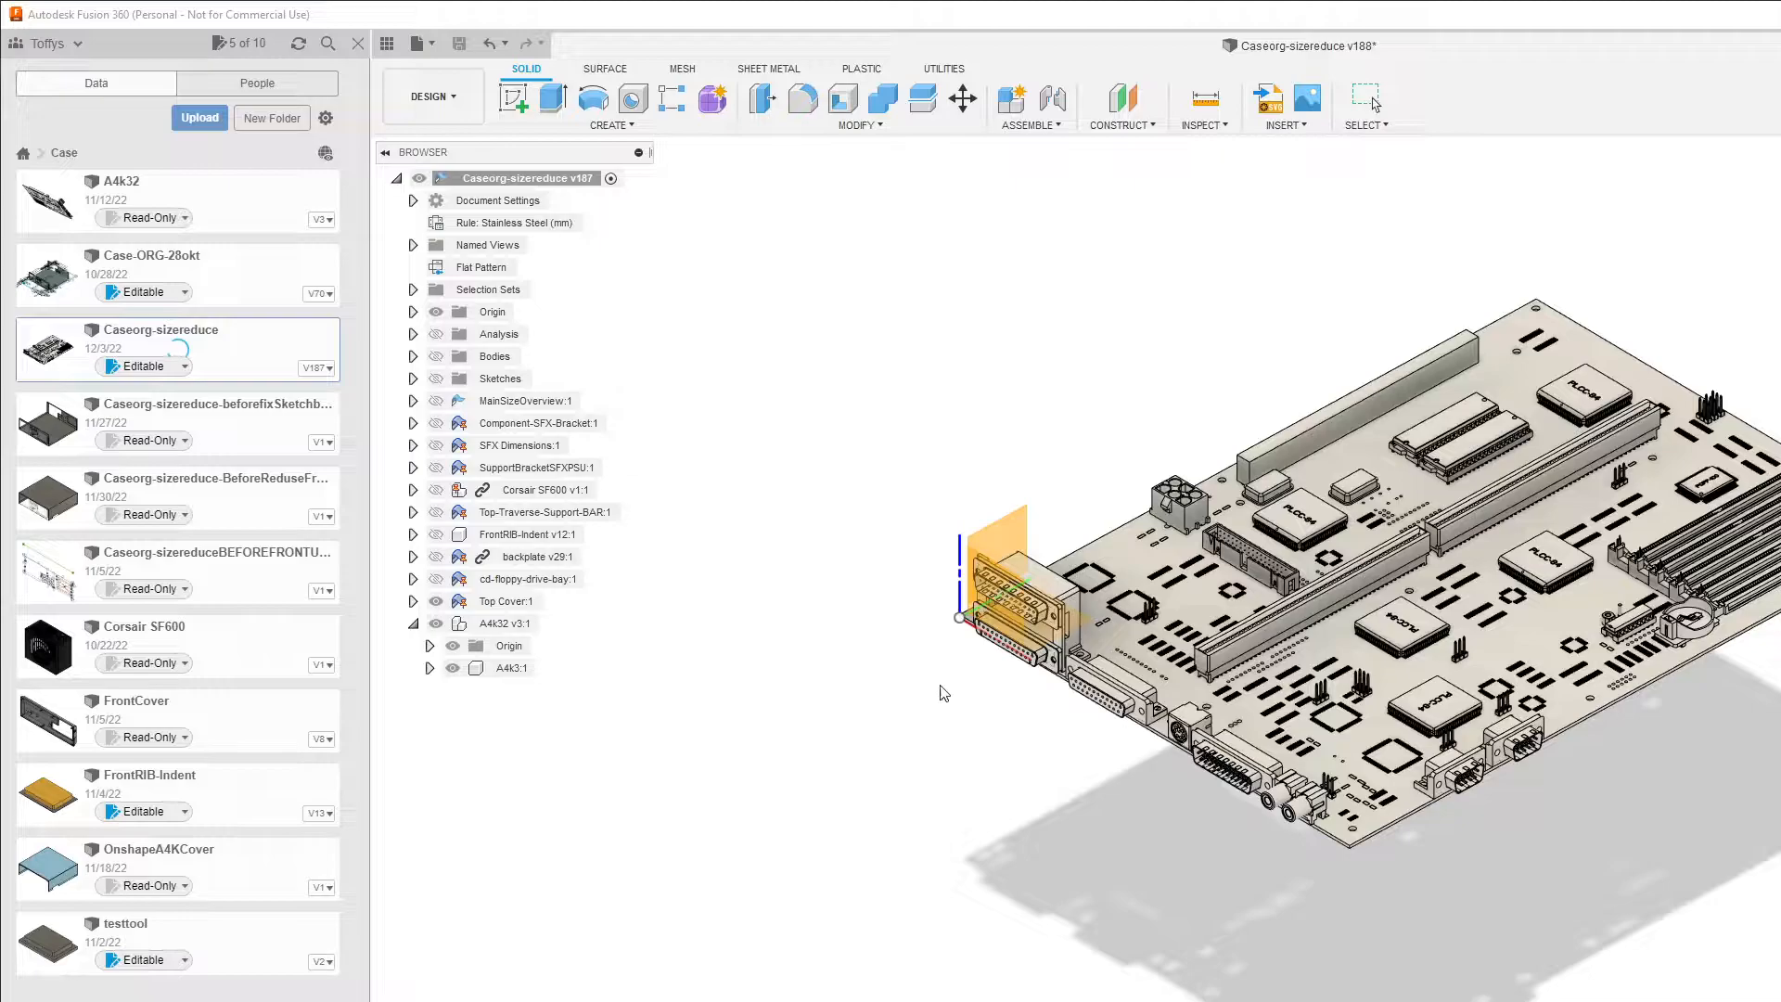
# Step: Show the case bodies around the motherboard and view the case from its port panel side
pyautogui.keyDown('shift'); pyautogui.moveTo(965, 698); pyautogui.dragTo(1740, 843, button='middle'); pyautogui.keyUp('shift')
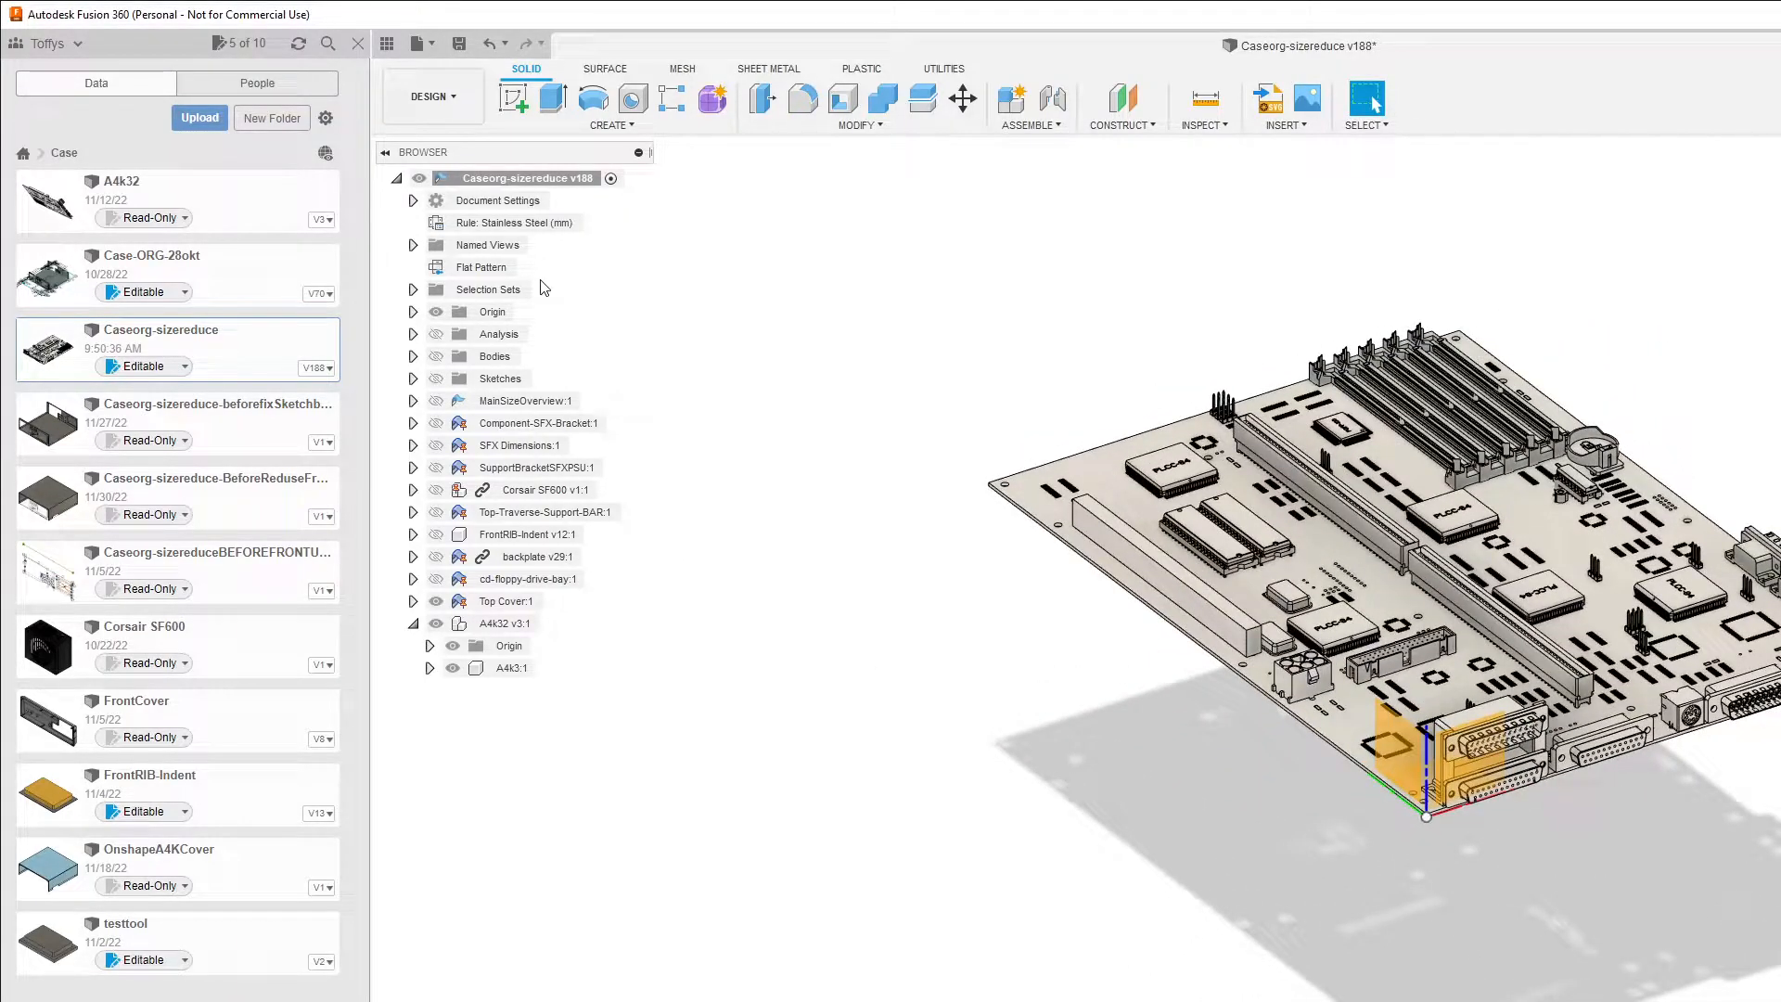
pyautogui.click(436, 356)
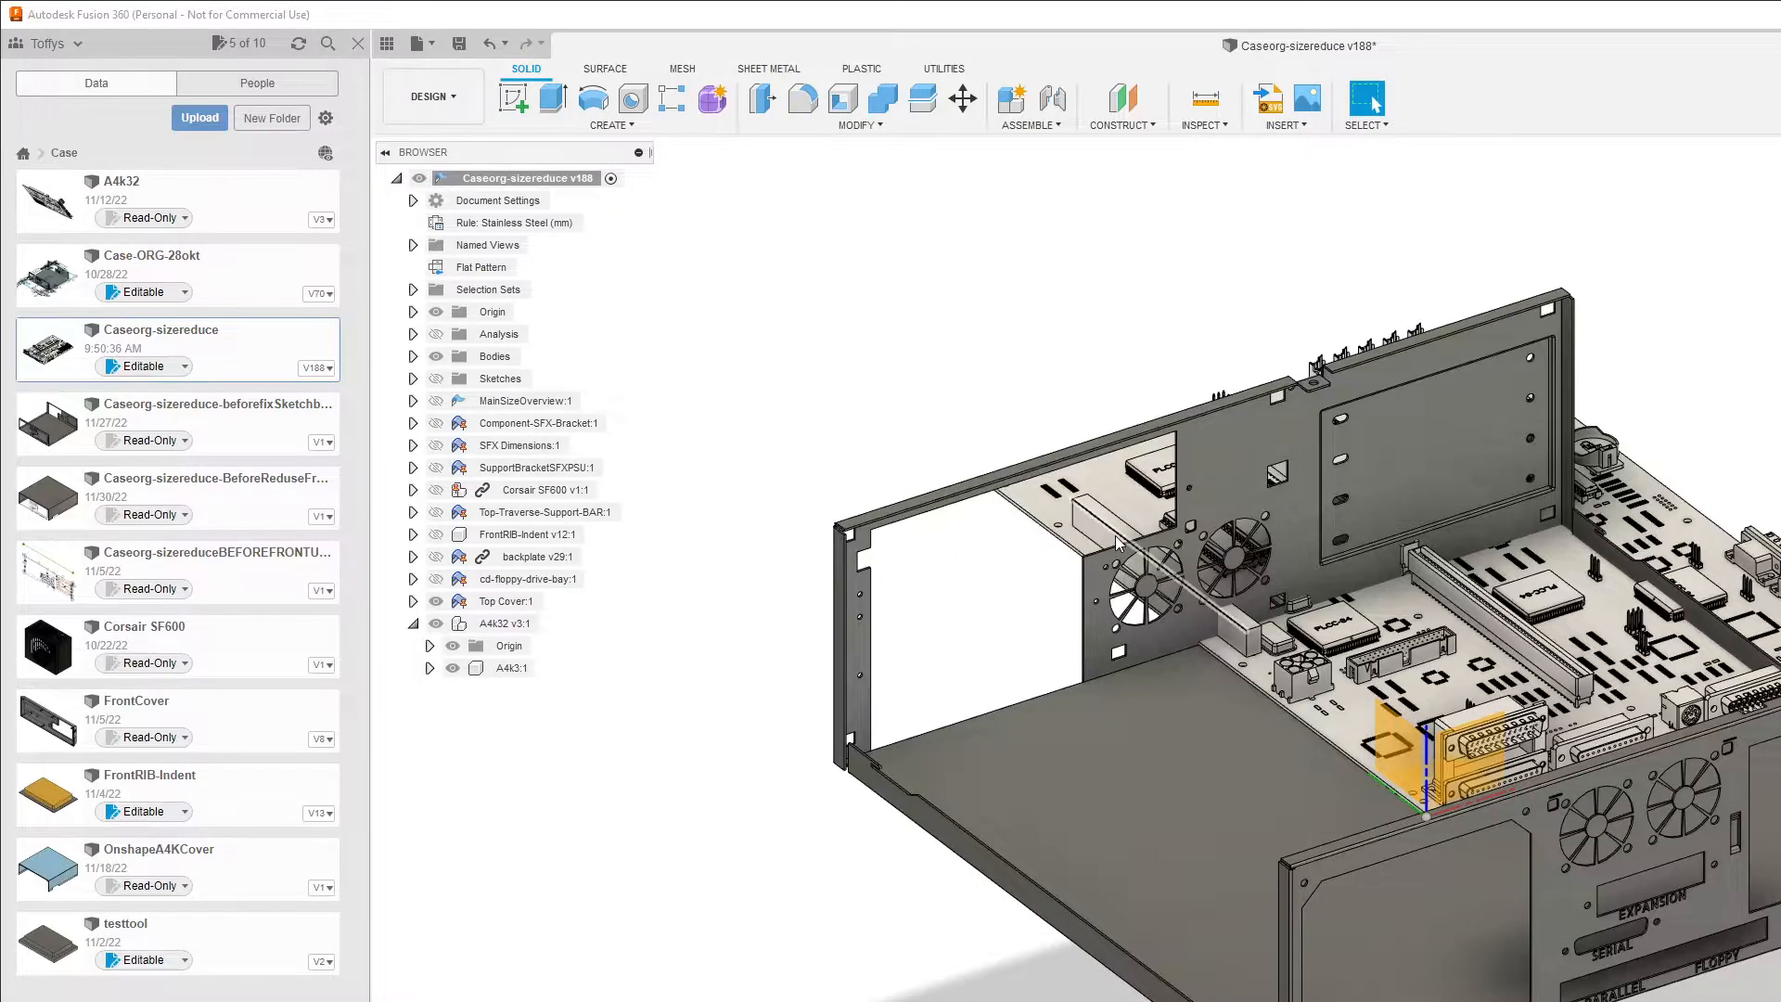
pyautogui.keyDown('shift'); pyautogui.moveTo(1779, 531); pyautogui.dragTo(1707, 525, button='middle'); pyautogui.keyUp('shift')
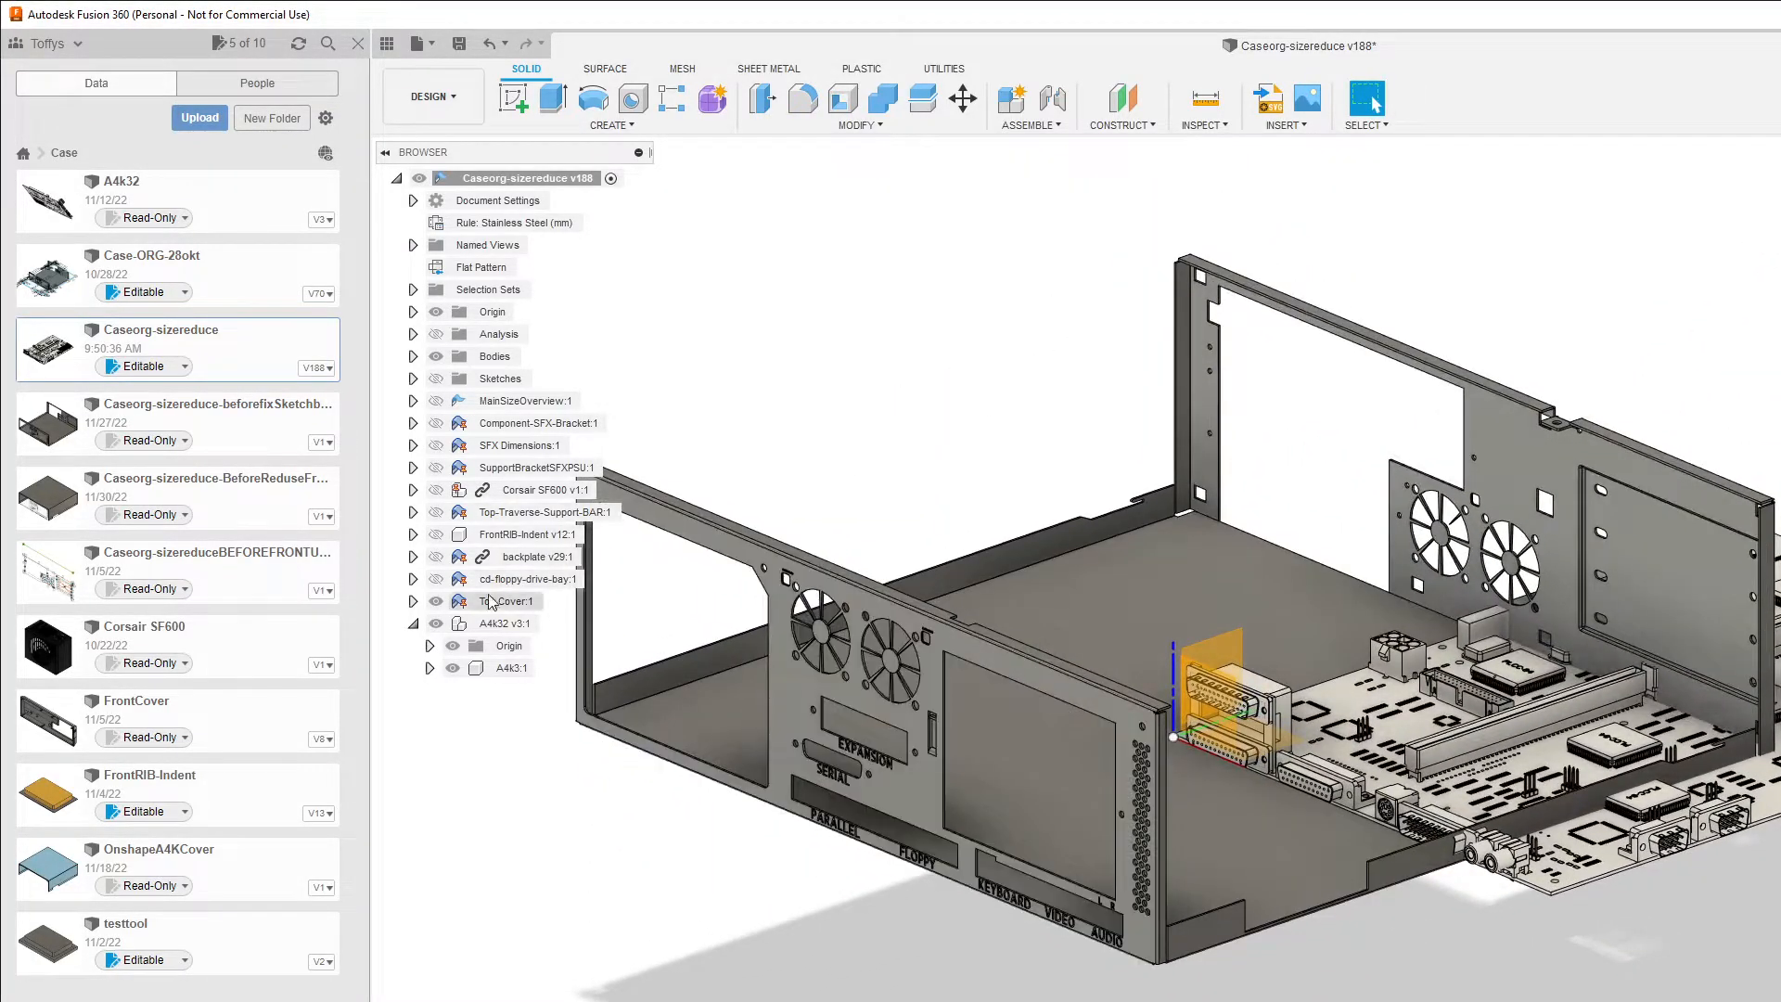
# Step: Move the A4k32 component freely by about -165.3 mm in Y and -30.2 mm in Z into the case
pyautogui.click(512, 631)
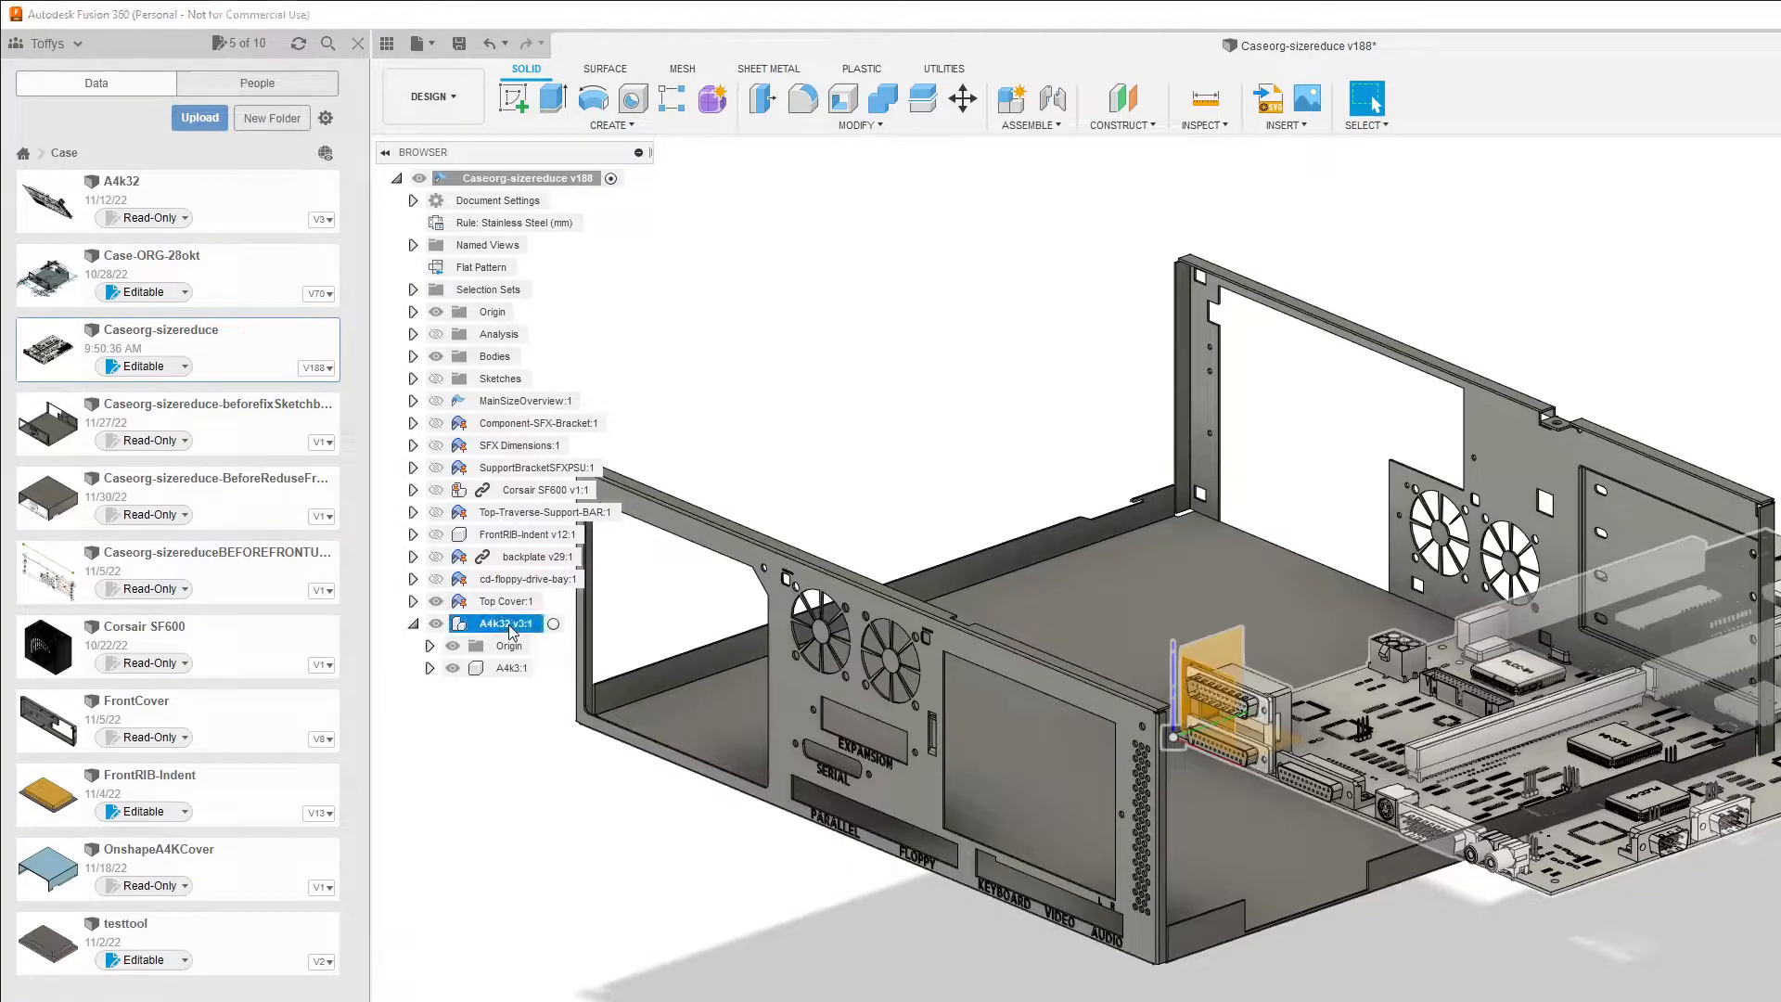
pyautogui.press('m')
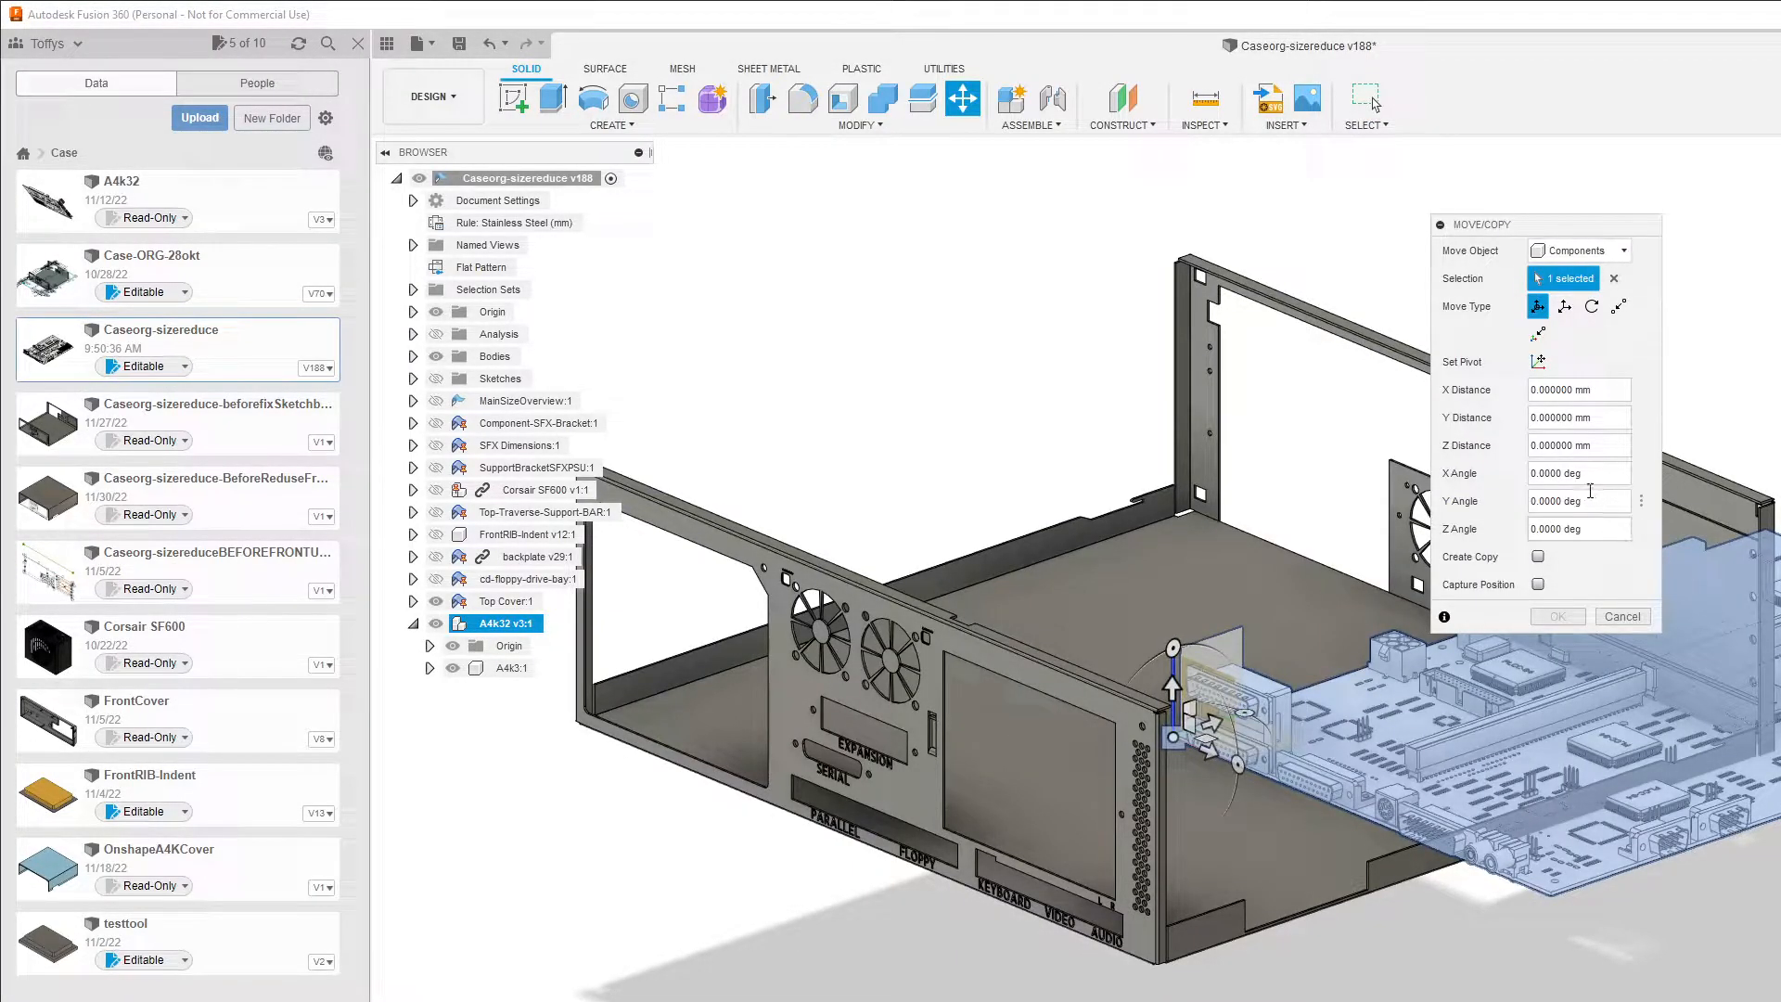
pyautogui.keyDown('shift'); pyautogui.moveTo(1388, 959); pyautogui.dragTo(1060, 971, button='middle'); pyautogui.keyUp('shift')
pyautogui.moveTo(1488, 233); pyautogui.dragTo(496, 760)
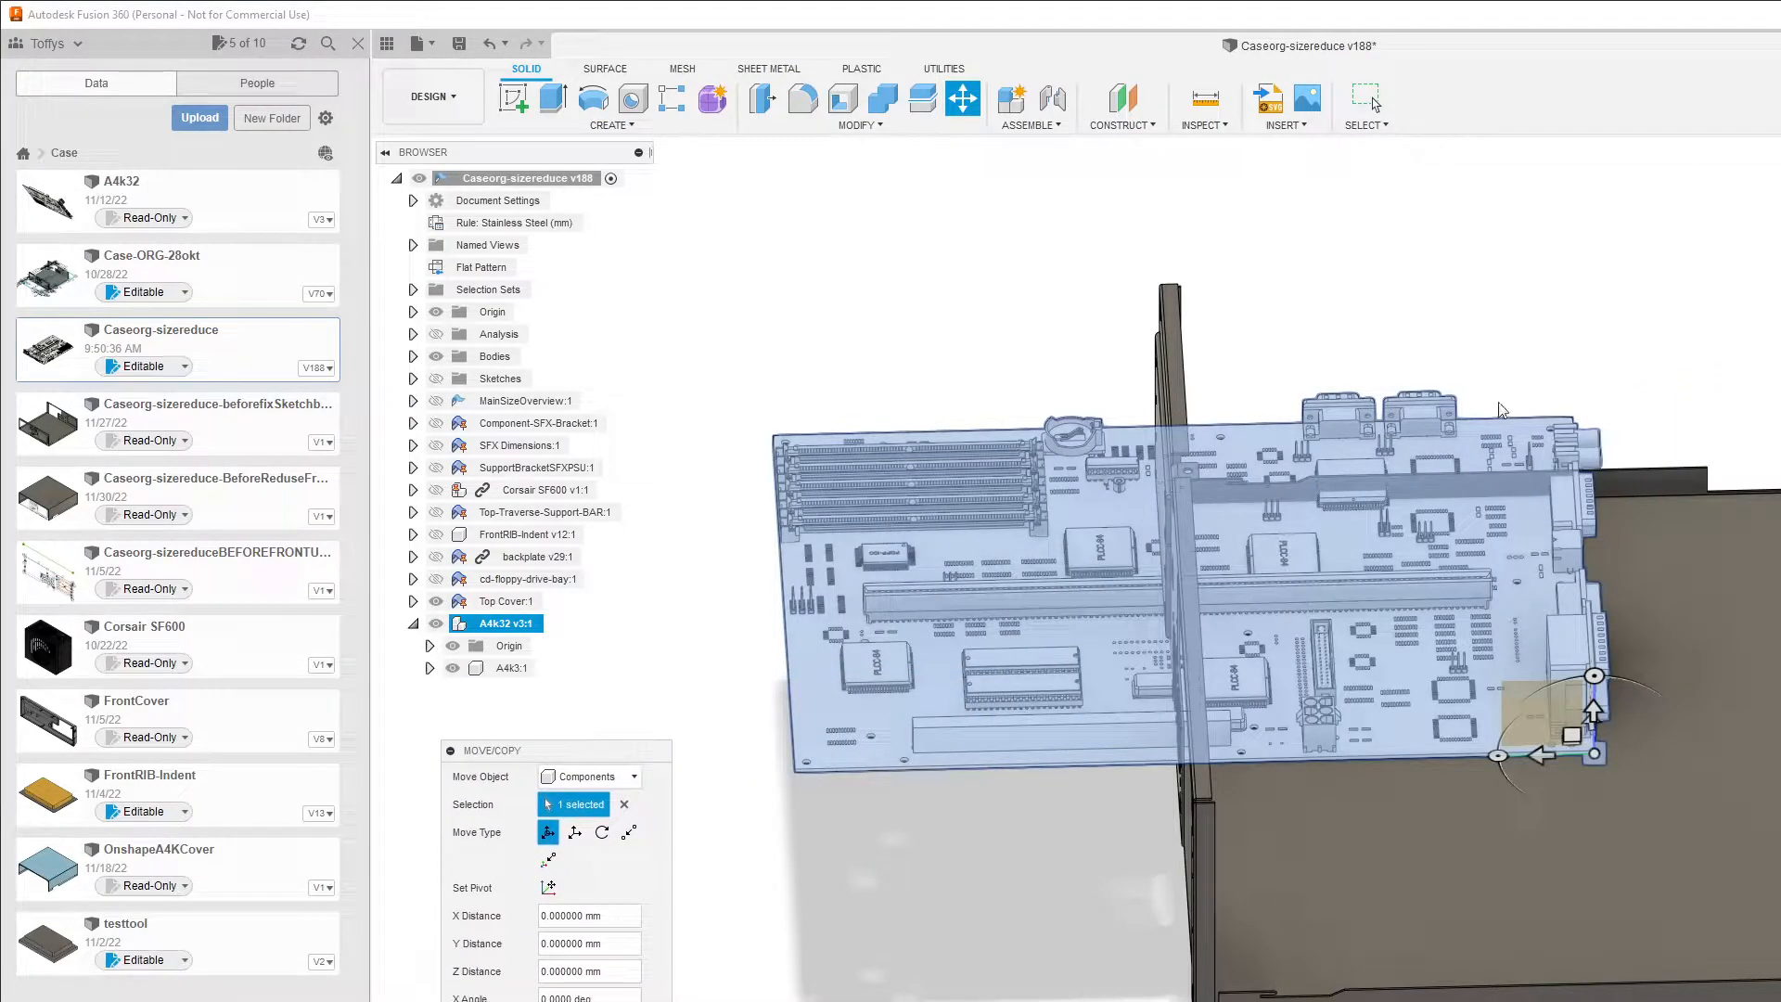
pyautogui.moveTo(1571, 738); pyautogui.dragTo(1685, 744)
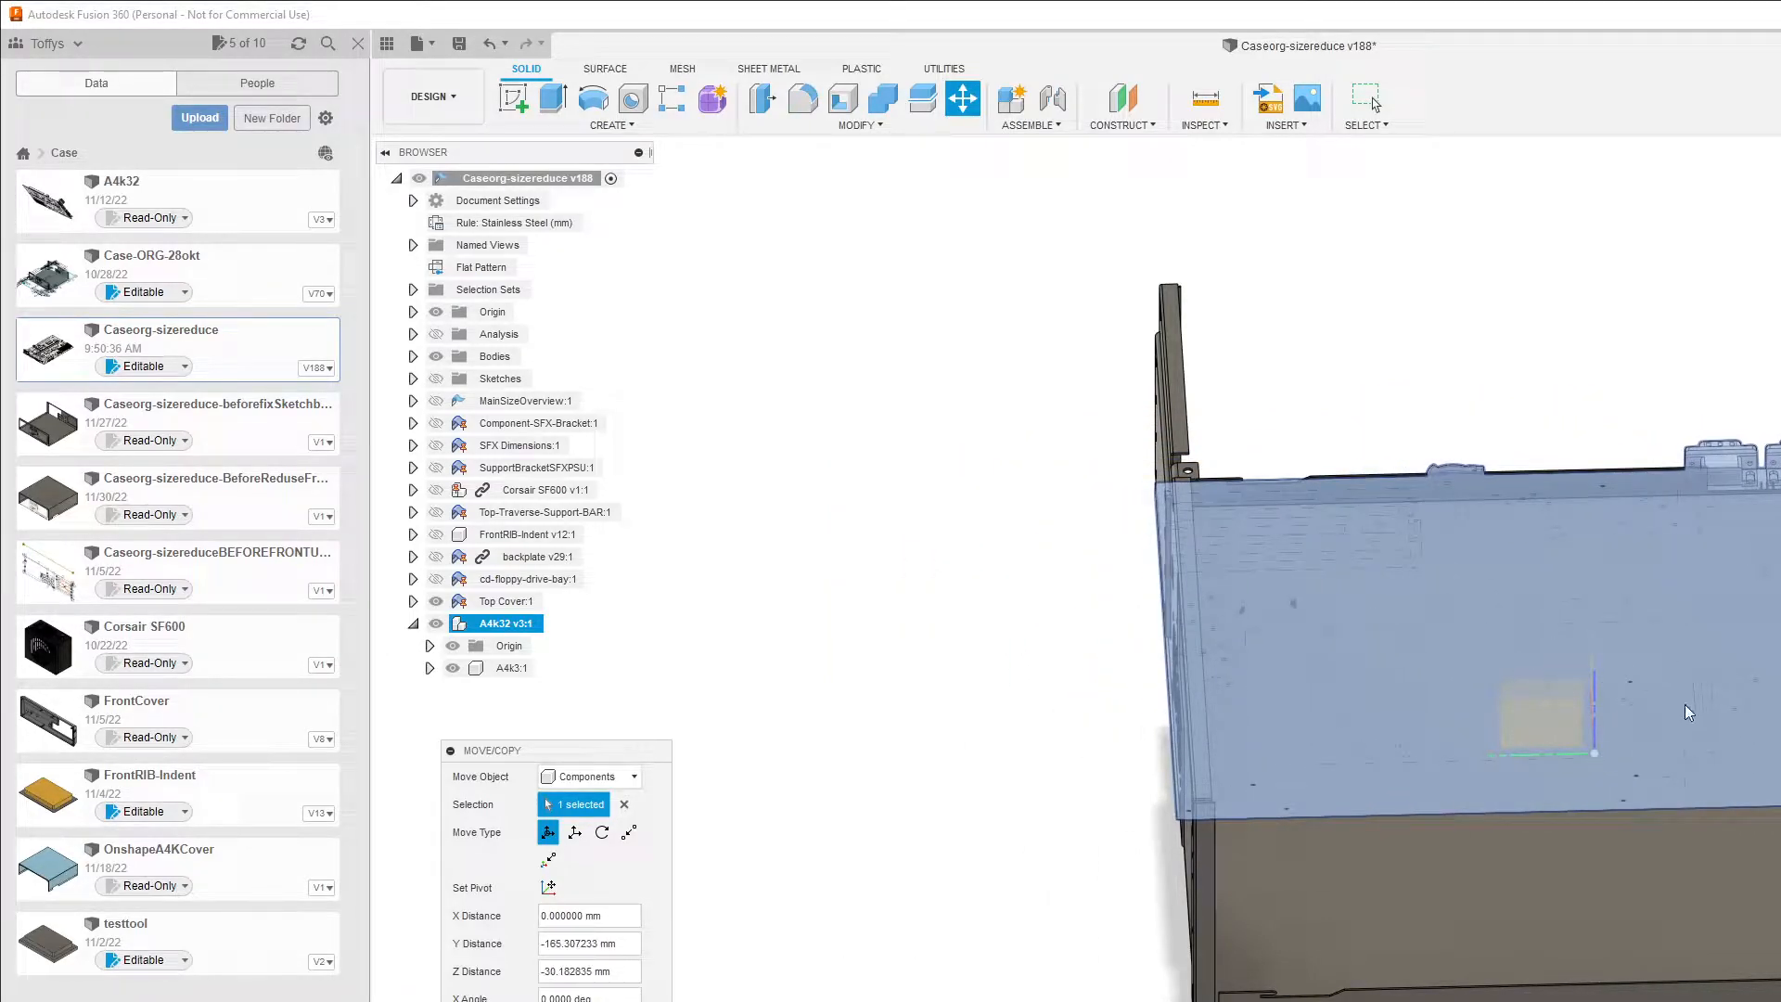
pyautogui.keyDown('shift'); pyautogui.moveTo(1685, 744); pyautogui.dragTo(1433, 654, button='middle'); pyautogui.keyUp('shift')
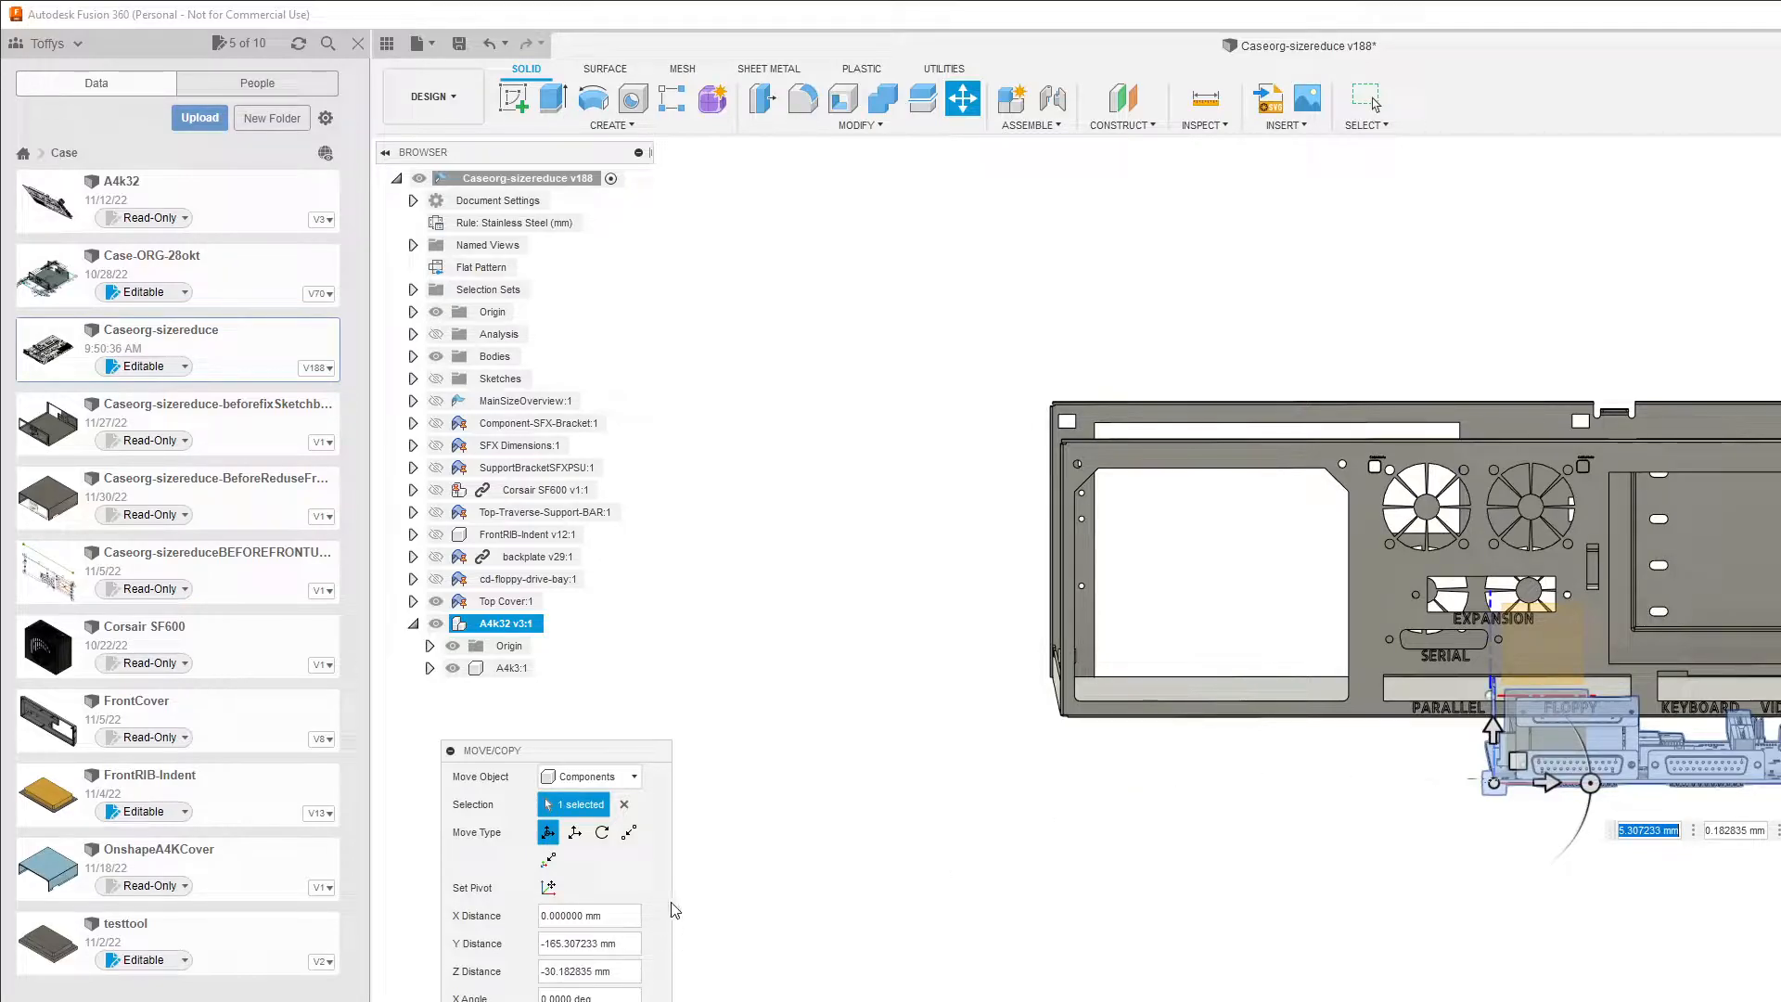
# Step: Shift the motherboard about -56.5 mm in X and 31.3 mm in Z towards the SERIAL and PARALLEL port cutouts
pyautogui.moveTo(1515, 760); pyautogui.dragTo(1375, 696)
pyautogui.scroll(5, 1375, 694)
pyautogui.scroll(4, 1377, 695)
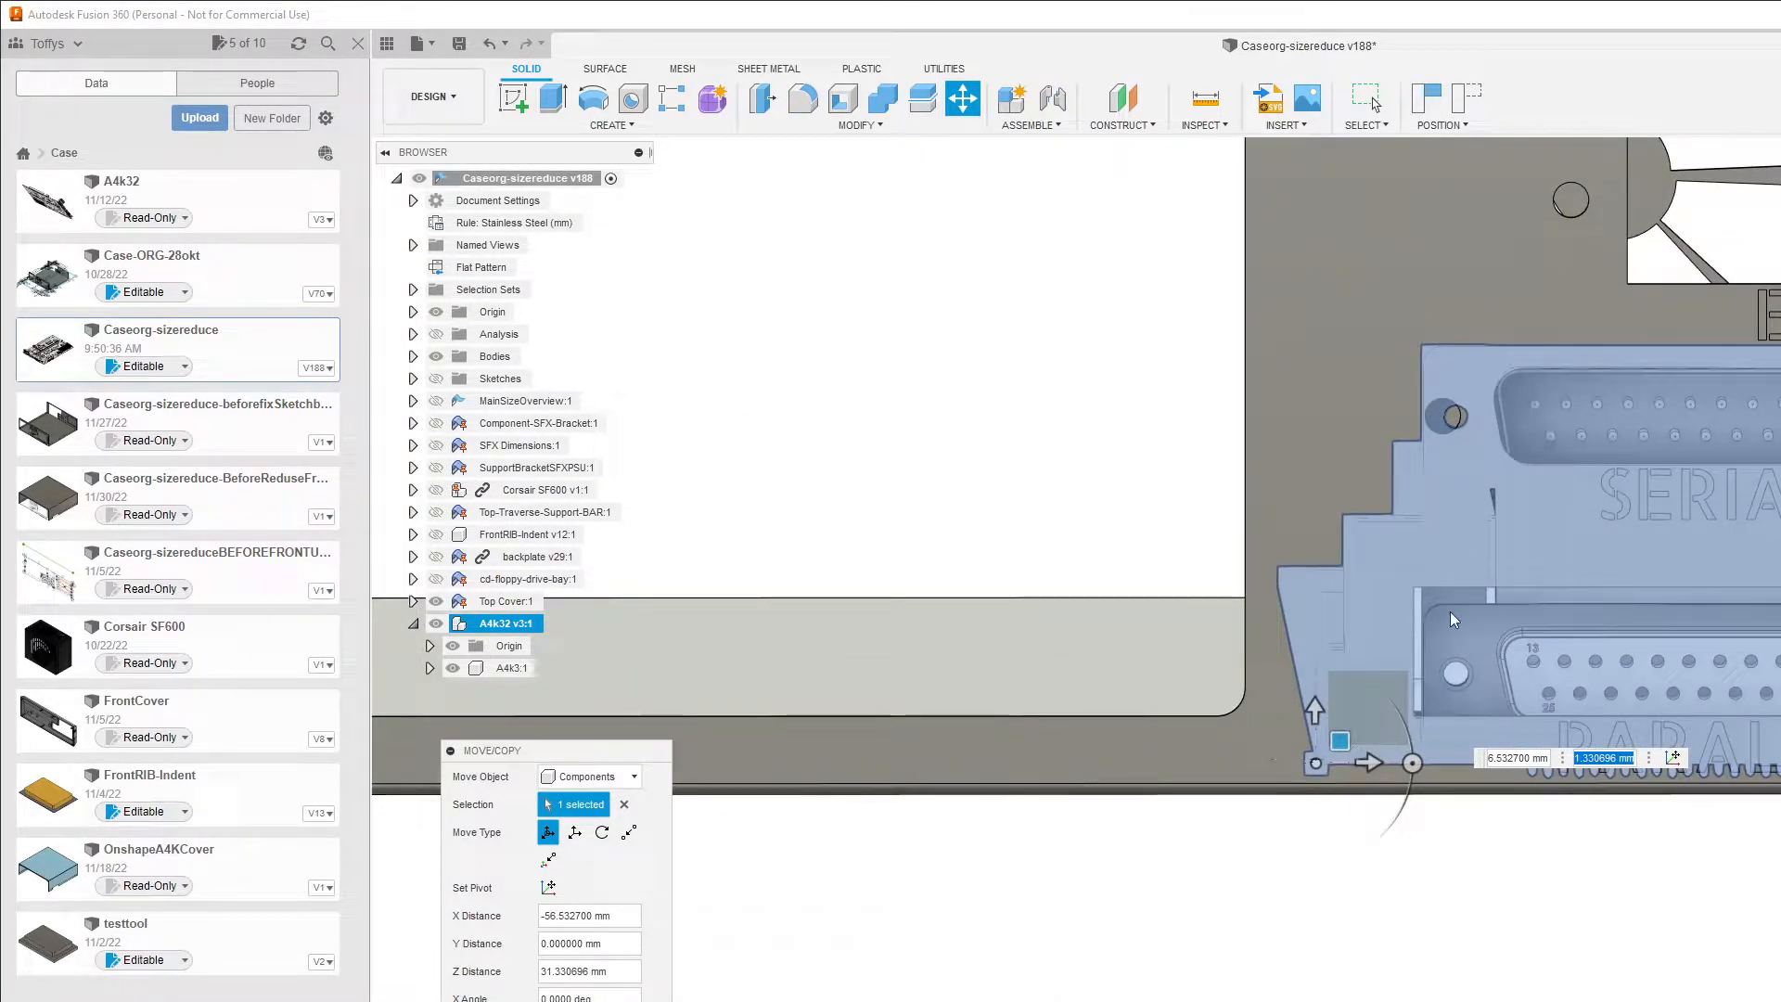
pyautogui.scroll(1, 1449, 617)
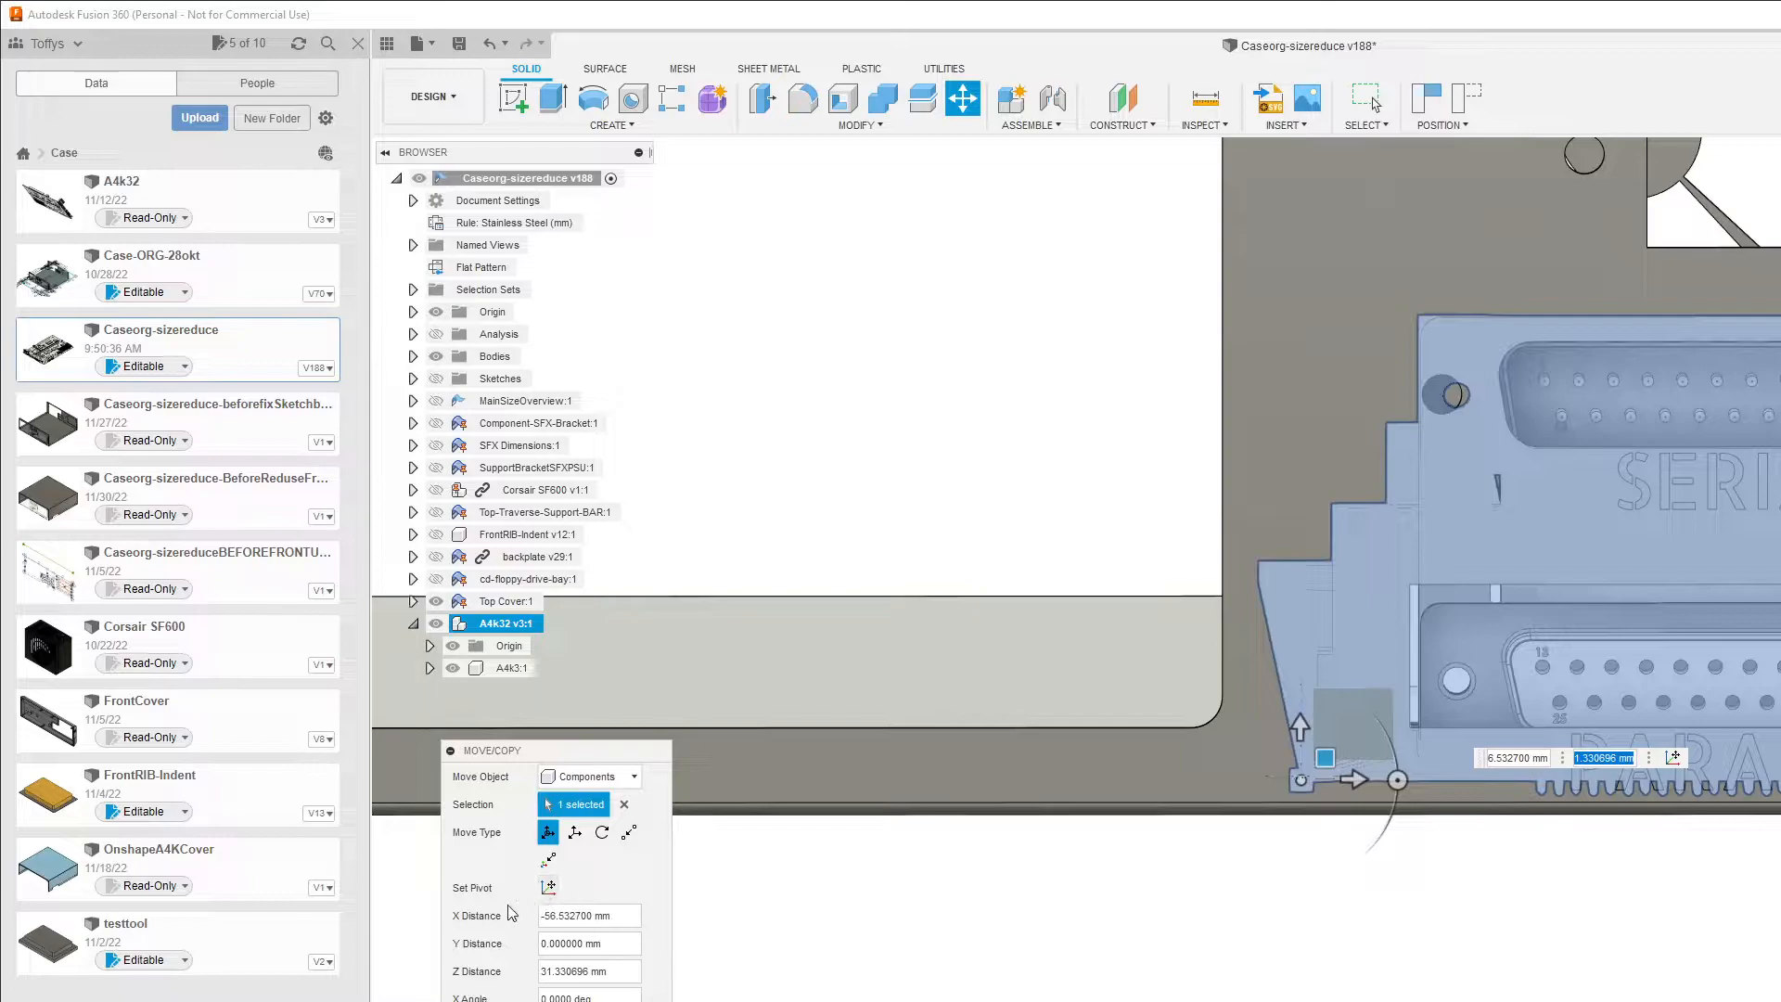
# Step: Set the move pivot beside the screw hole of the motherboard's upper serial connector
pyautogui.click(549, 889)
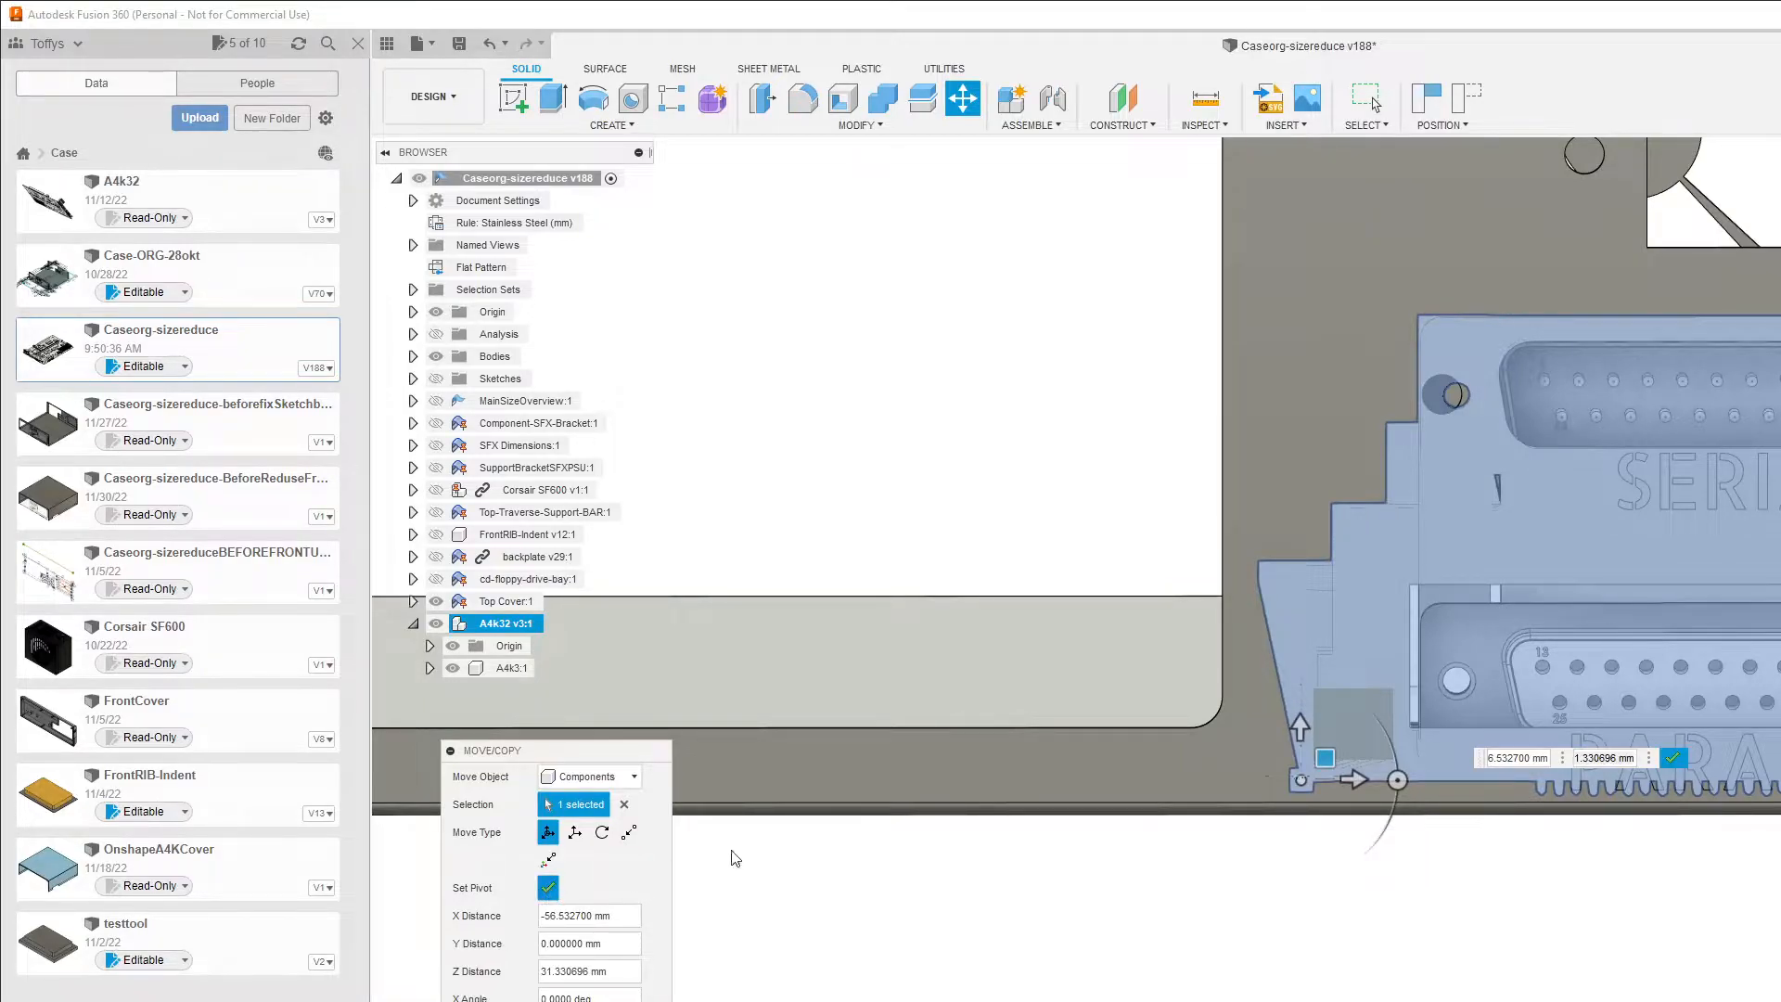
pyautogui.click(1445, 576)
pyautogui.click(1468, 435)
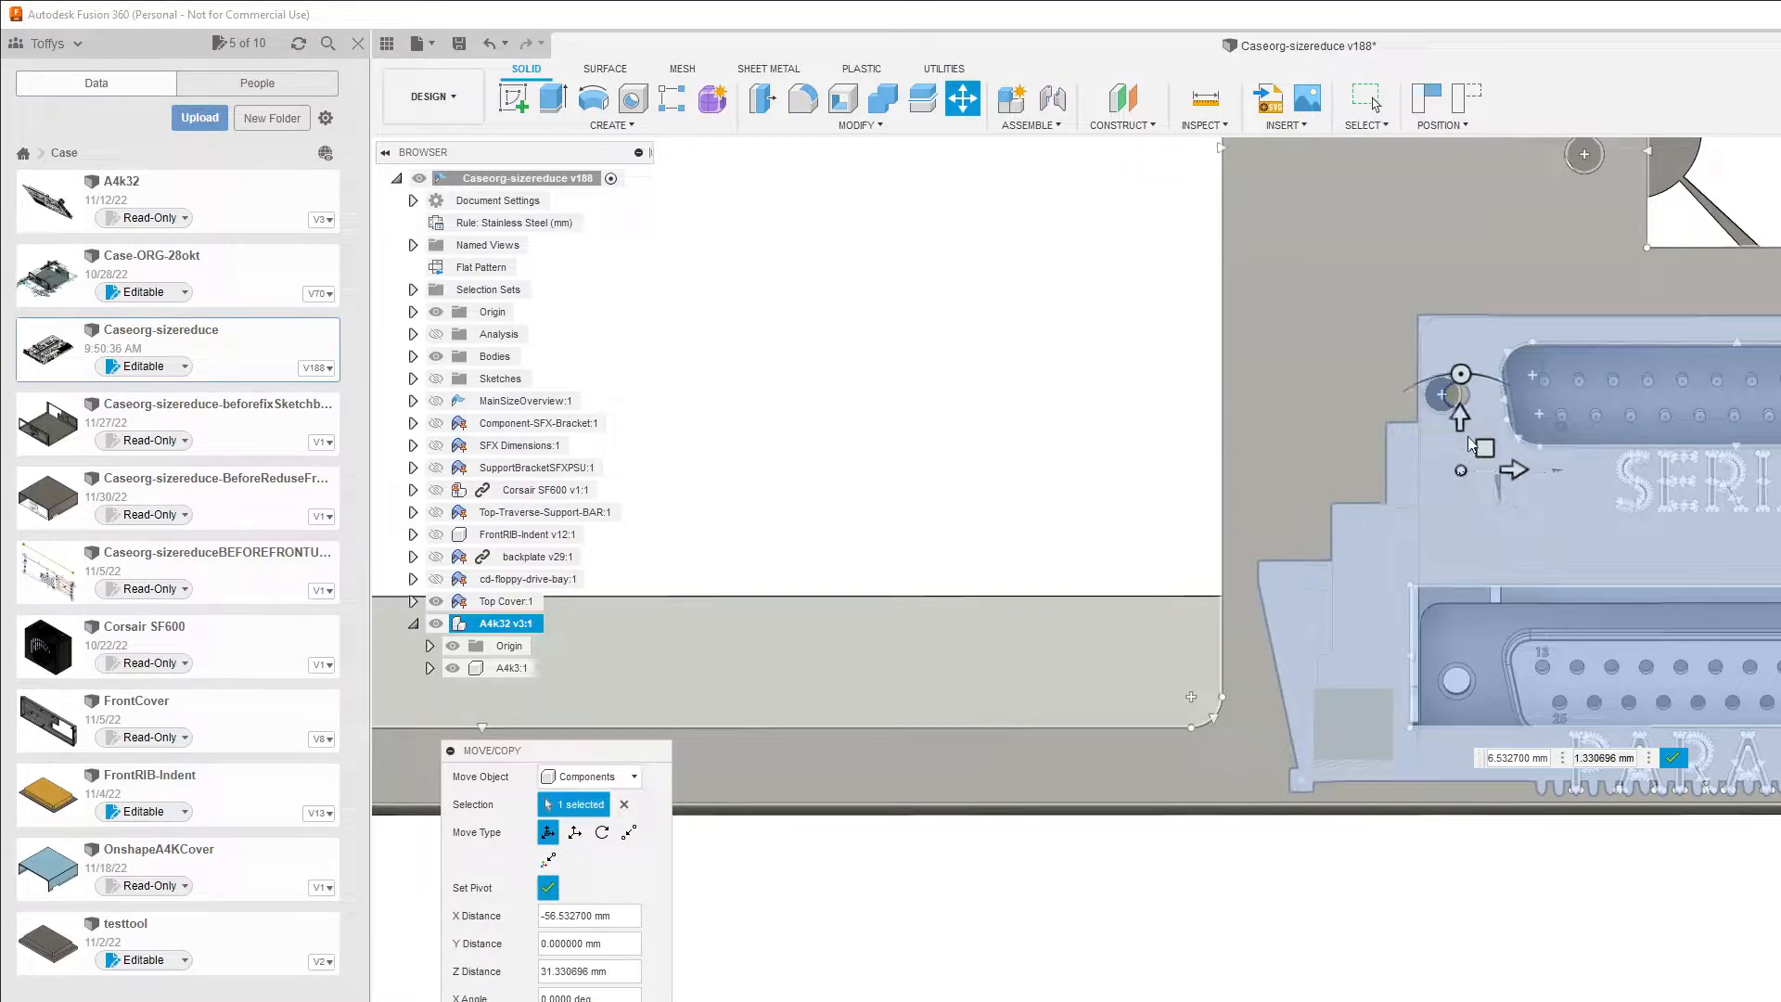
pyautogui.click(1477, 433)
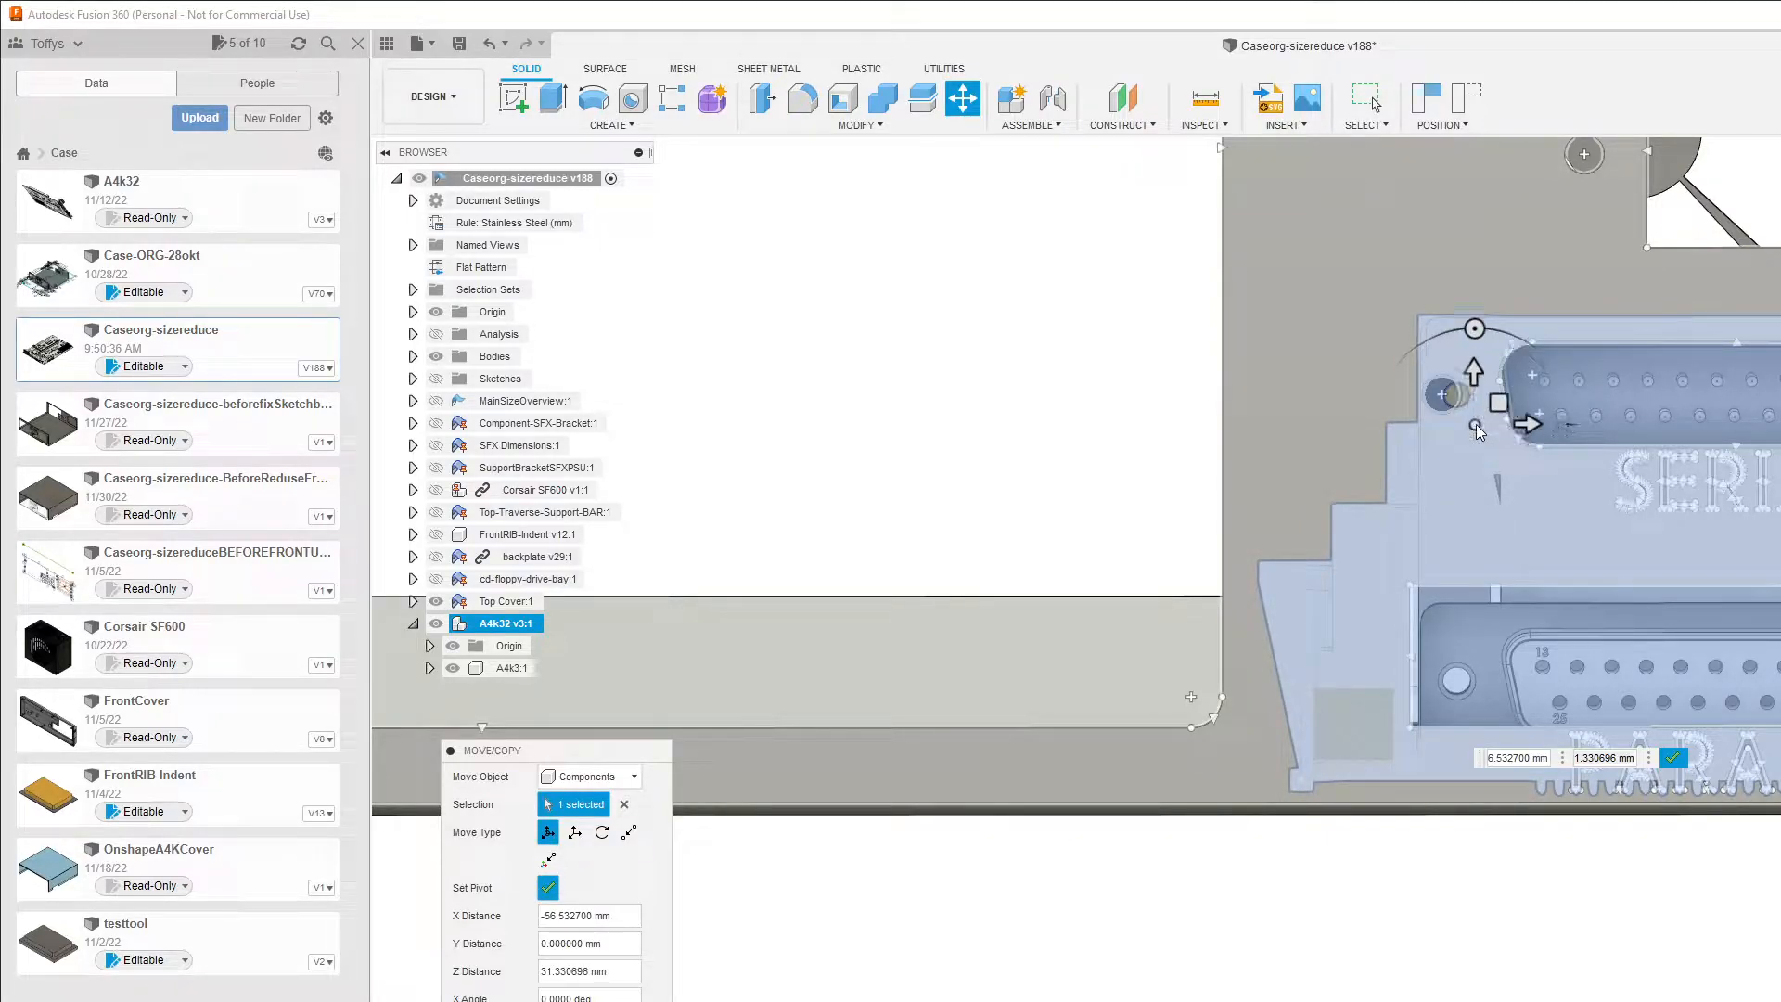
pyautogui.click(1476, 426)
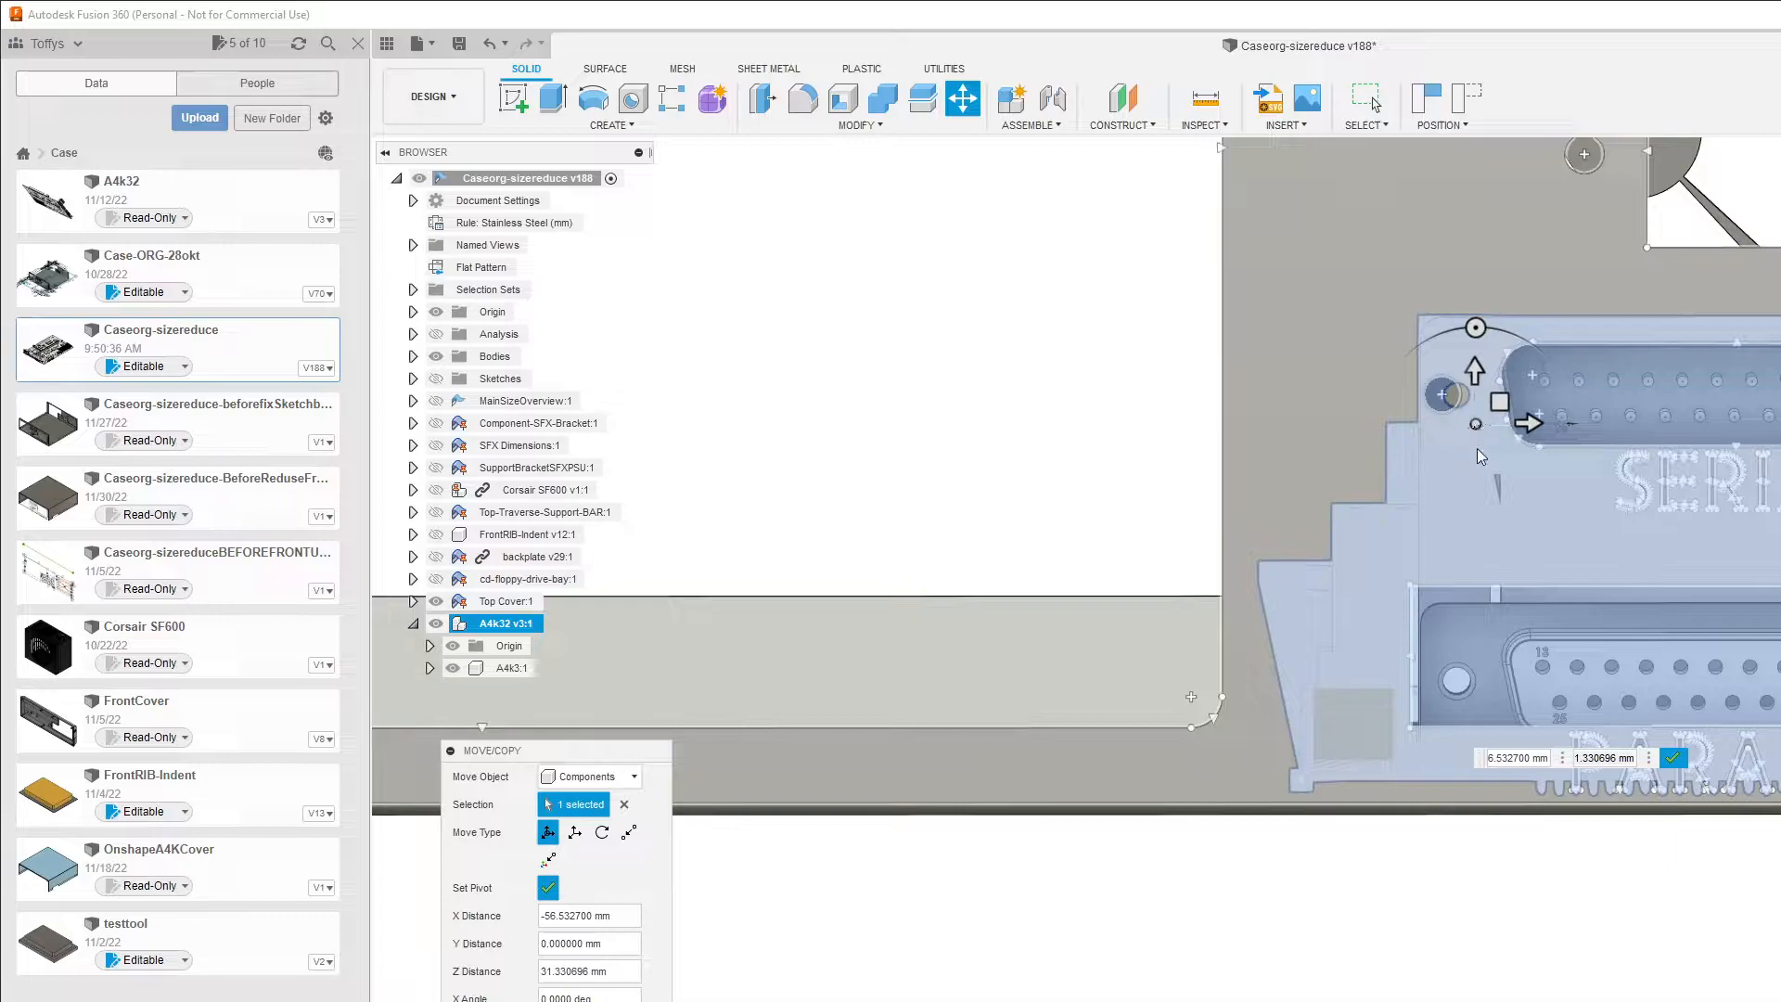
pyautogui.moveTo(1477, 434); pyautogui.dragTo(1477, 436)
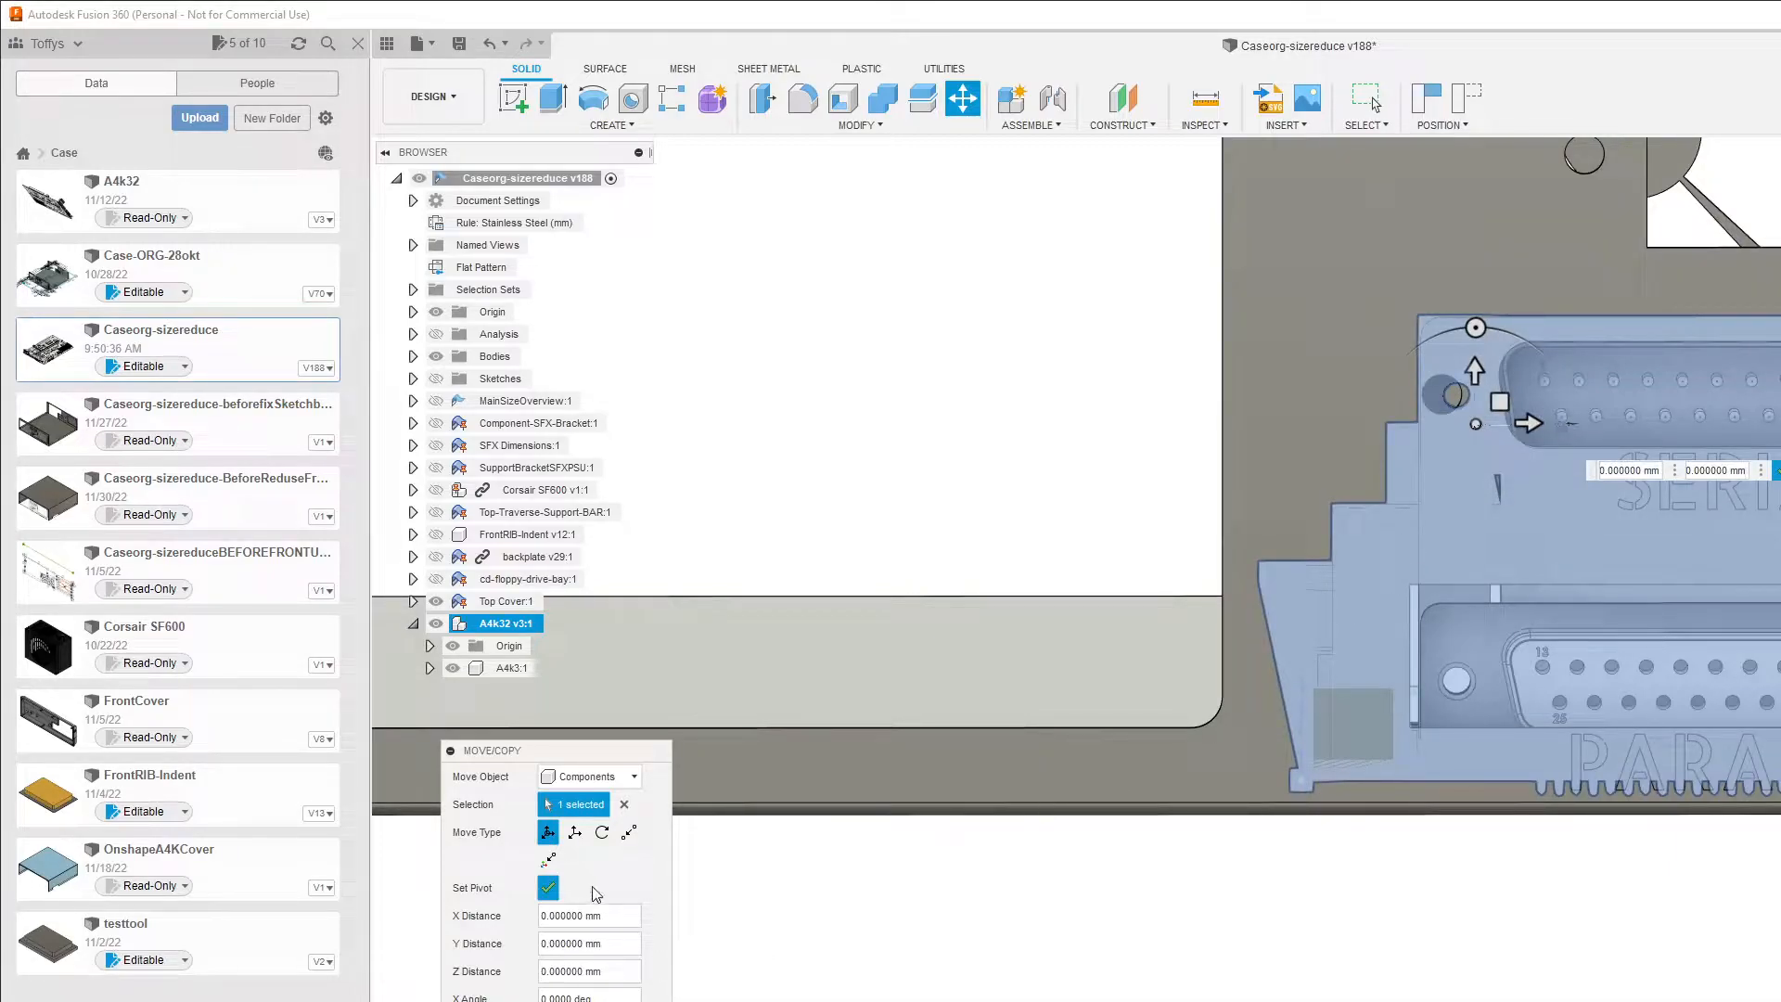
pyautogui.click(548, 889)
# Step: Nudge the motherboard about -0.82 mm in X and 2.16 mm in Y relative to the port cutouts
pyautogui.moveTo(1500, 404); pyautogui.dragTo(1487, 405)
pyautogui.moveTo(1490, 398)
pyautogui.mouseDown()
pyautogui.moveTo(1491, 378)
pyautogui.moveTo(1495, 403)
pyautogui.mouseUp()
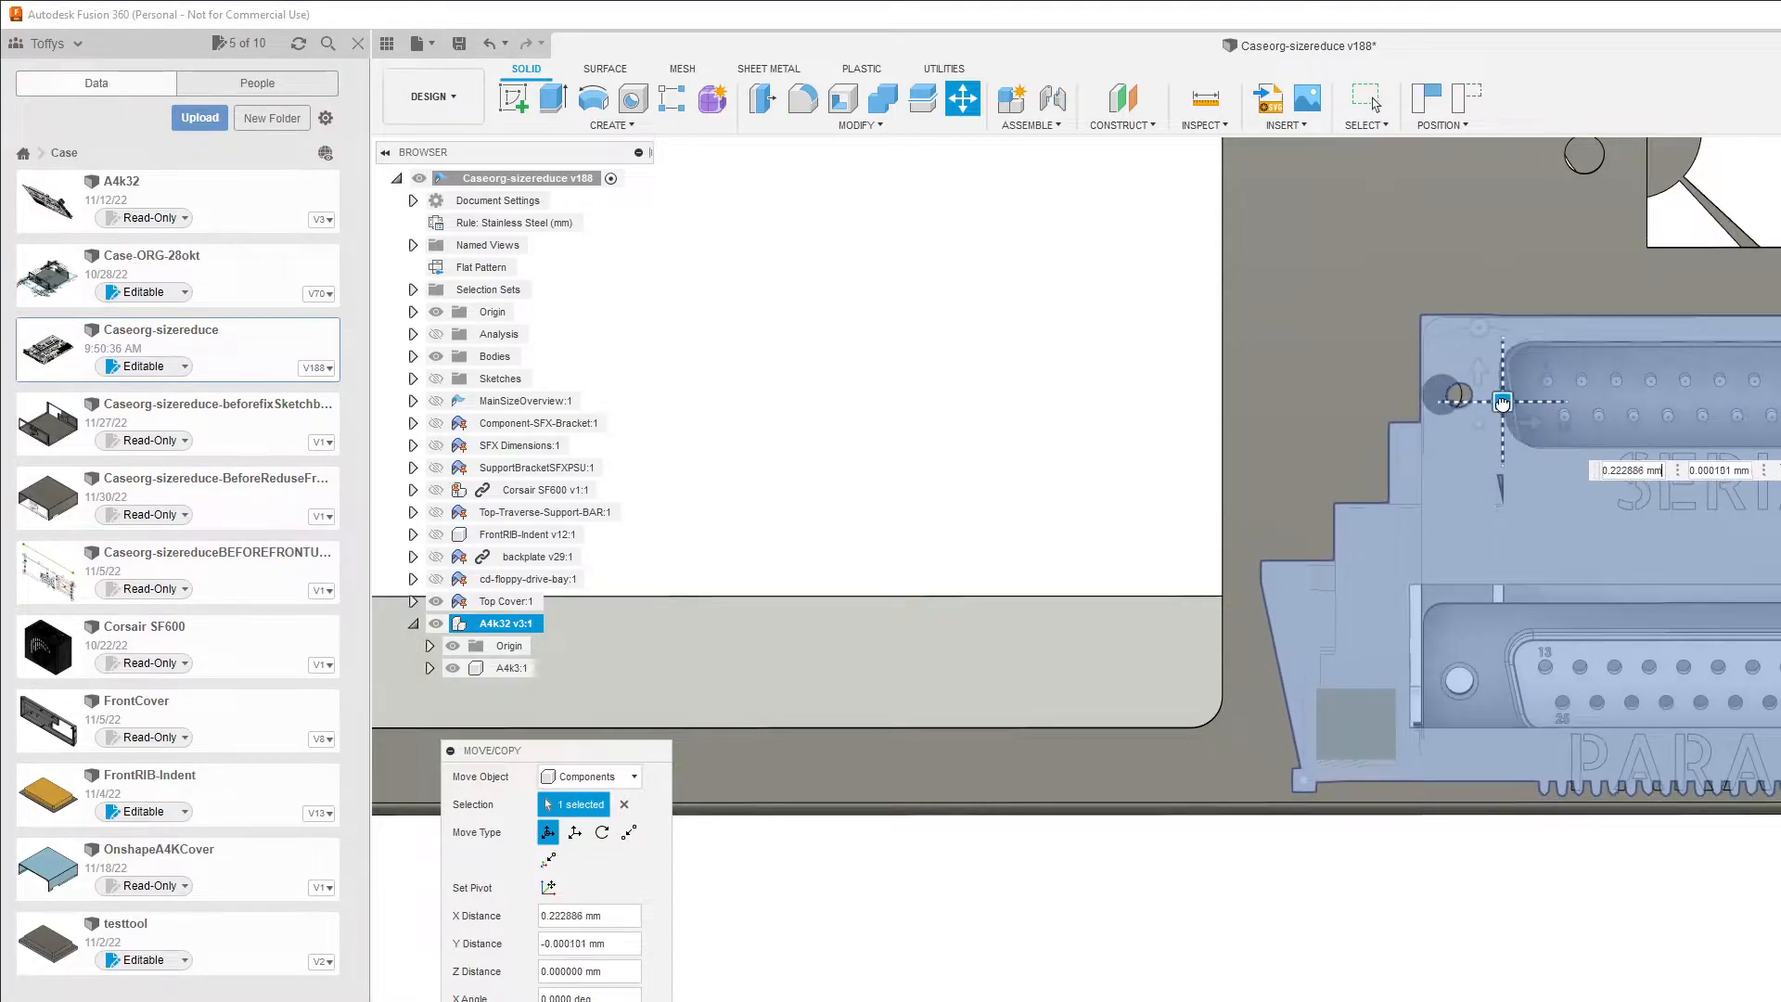
pyautogui.moveTo(1481, 397)
pyautogui.mouseDown()
pyautogui.moveTo(1466, 405)
pyautogui.moveTo(1490, 399)
pyautogui.mouseUp()
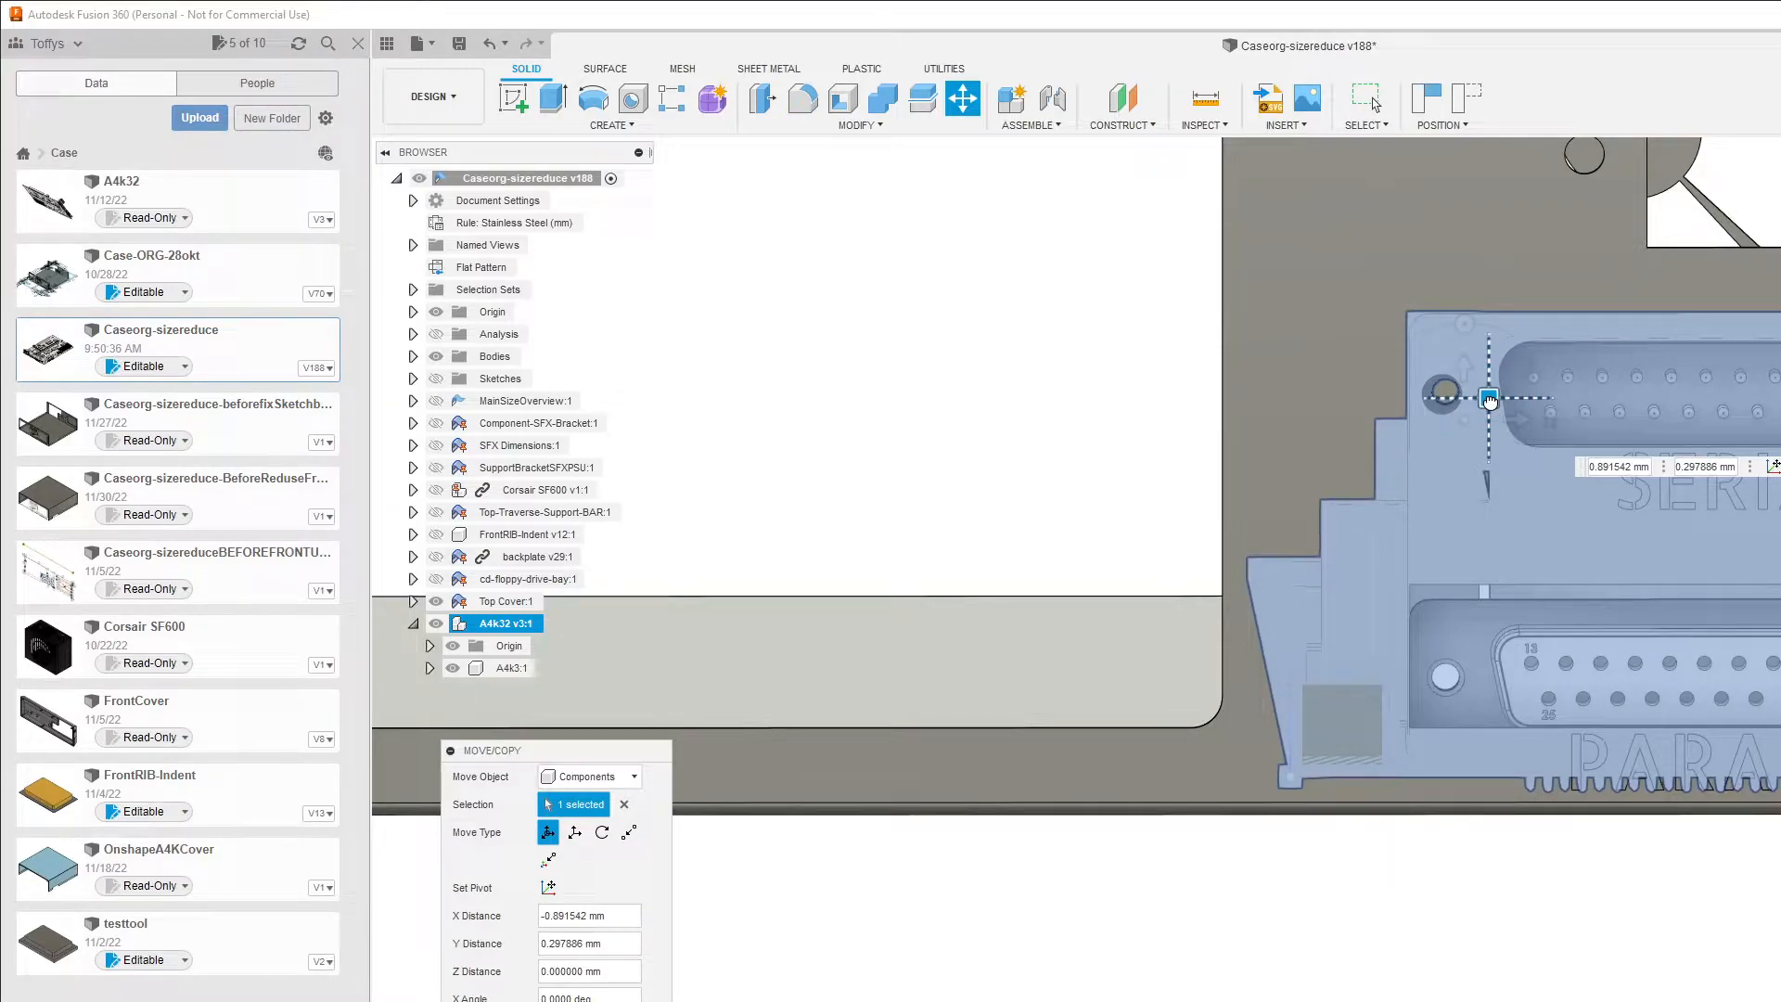
pyautogui.moveTo(1490, 400); pyautogui.dragTo(1490, 377)
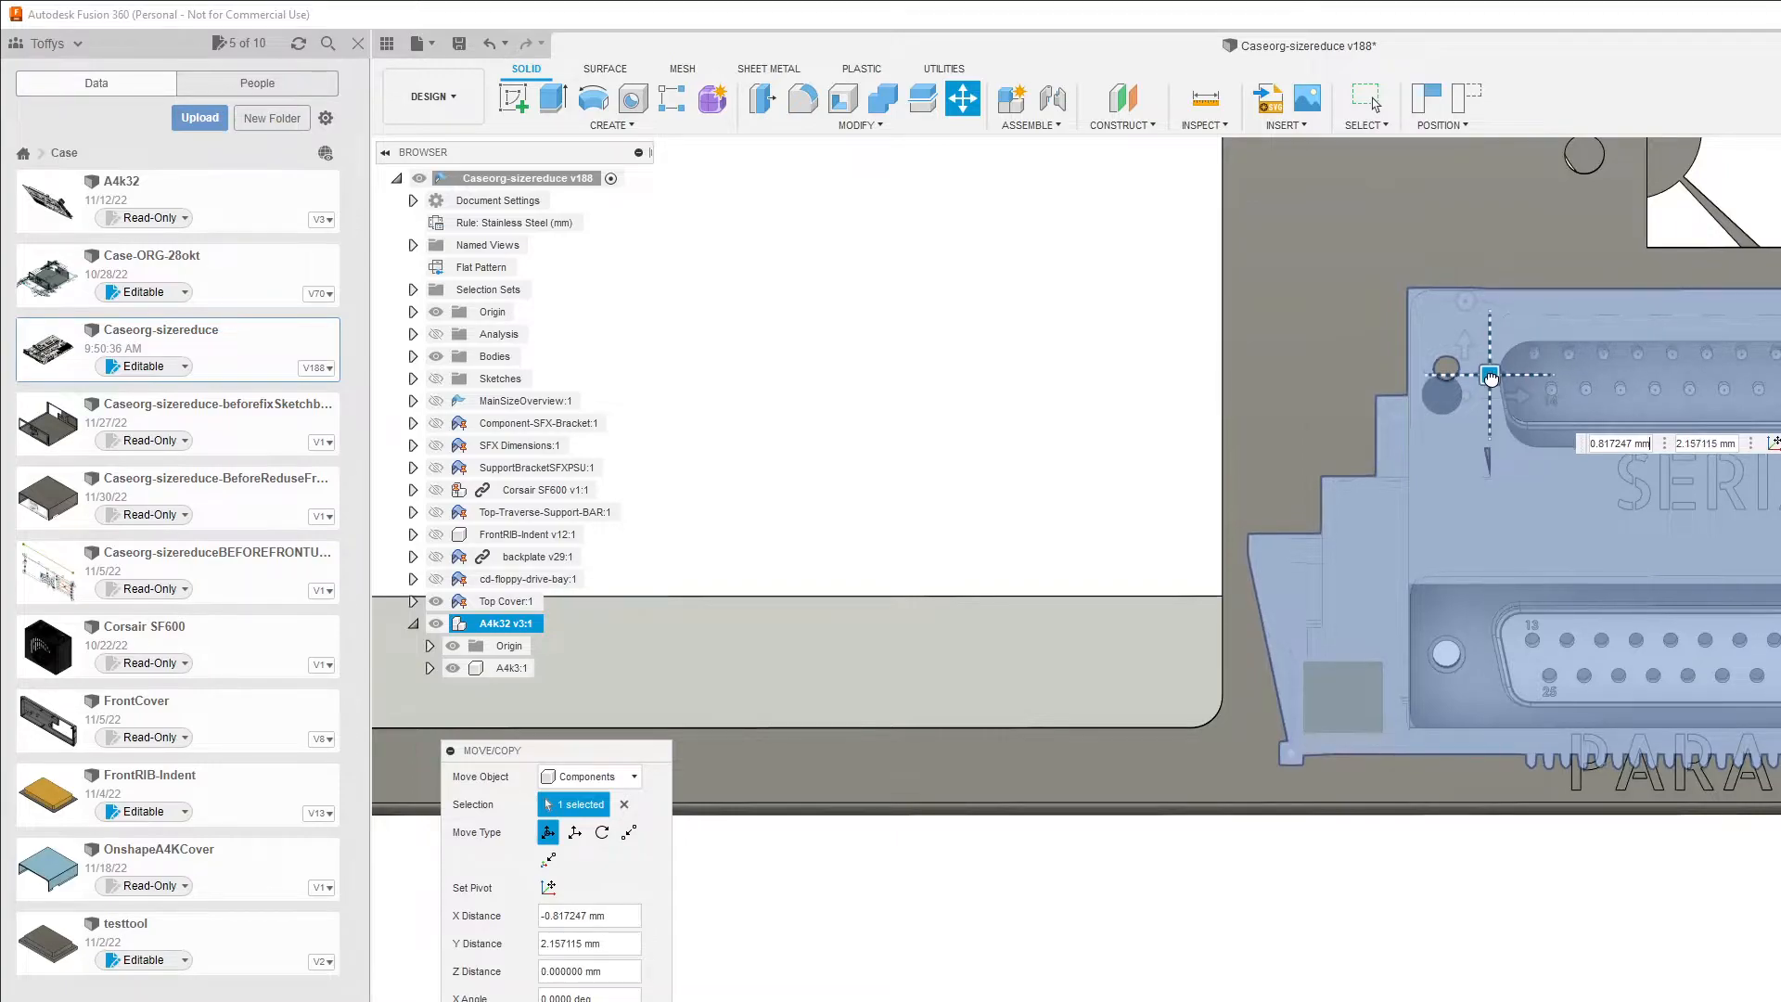
# Step: Shift the motherboard about 0.10 mm in Y and 3.41 mm in Z, judging its fit against the case wall in side view
pyautogui.scroll(-10, 1651, 654)
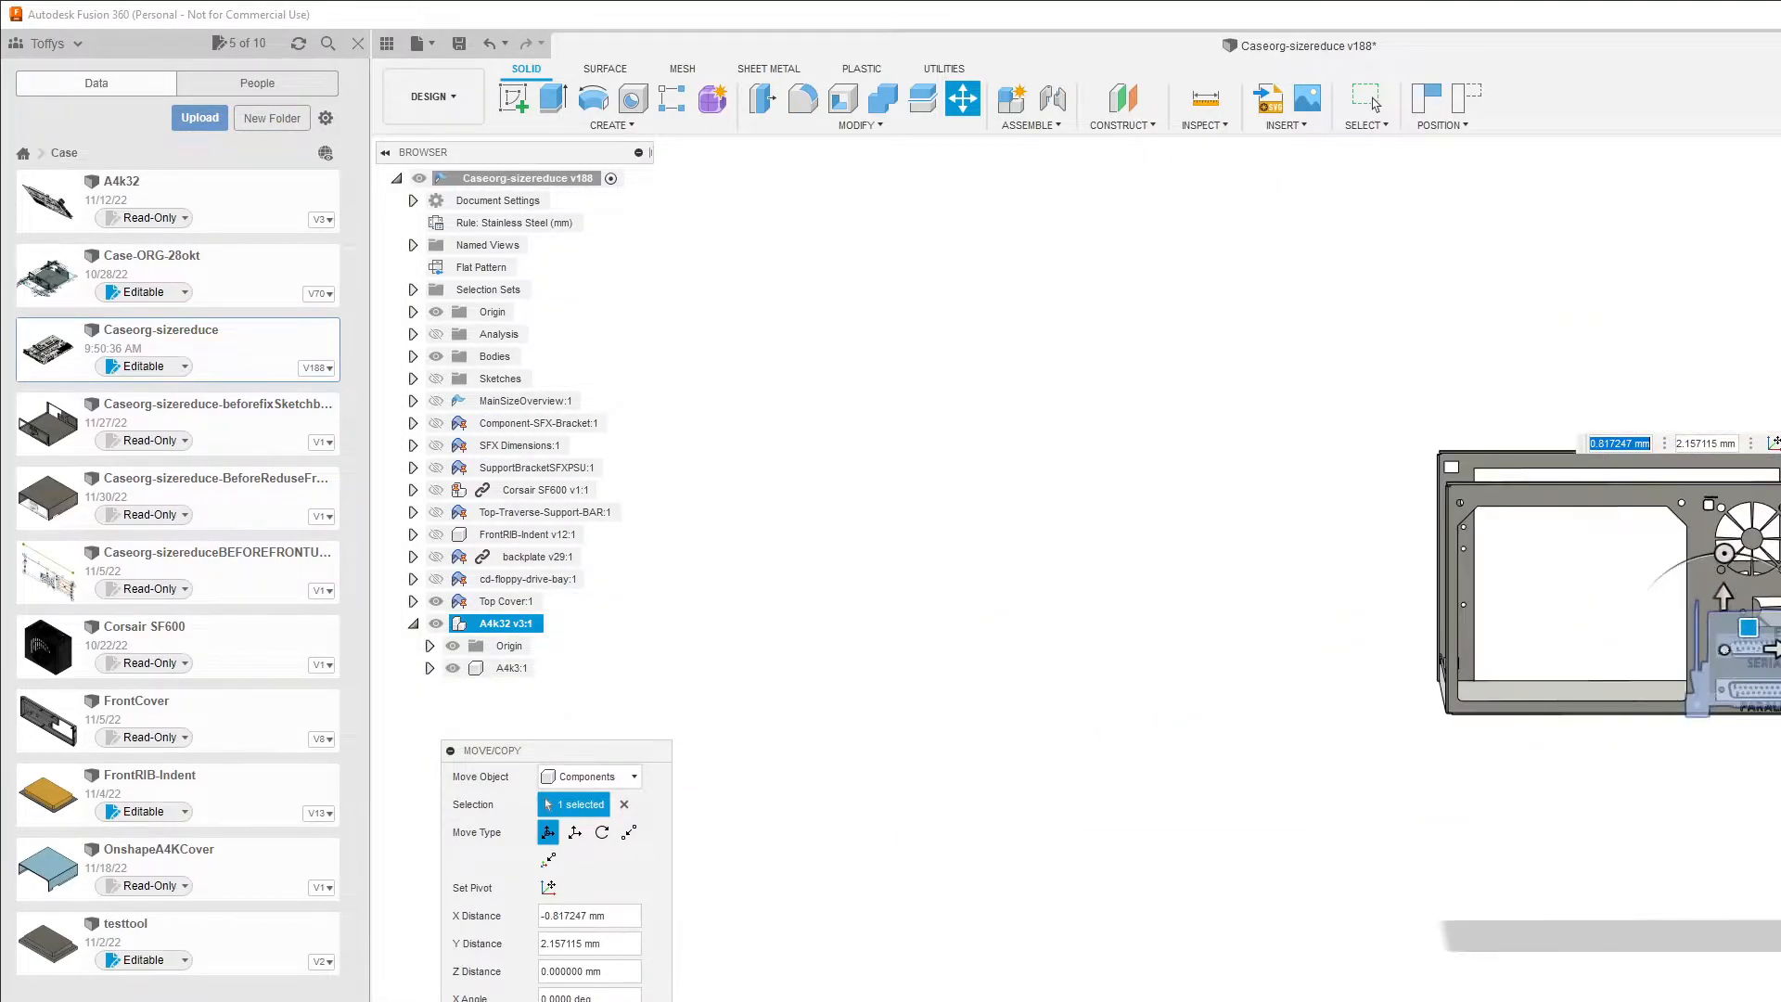
pyautogui.press('Return')
pyautogui.keyDown('shift'); pyautogui.moveTo(1650, 654); pyautogui.dragTo(1588, 610, button='middle'); pyautogui.keyUp('shift')
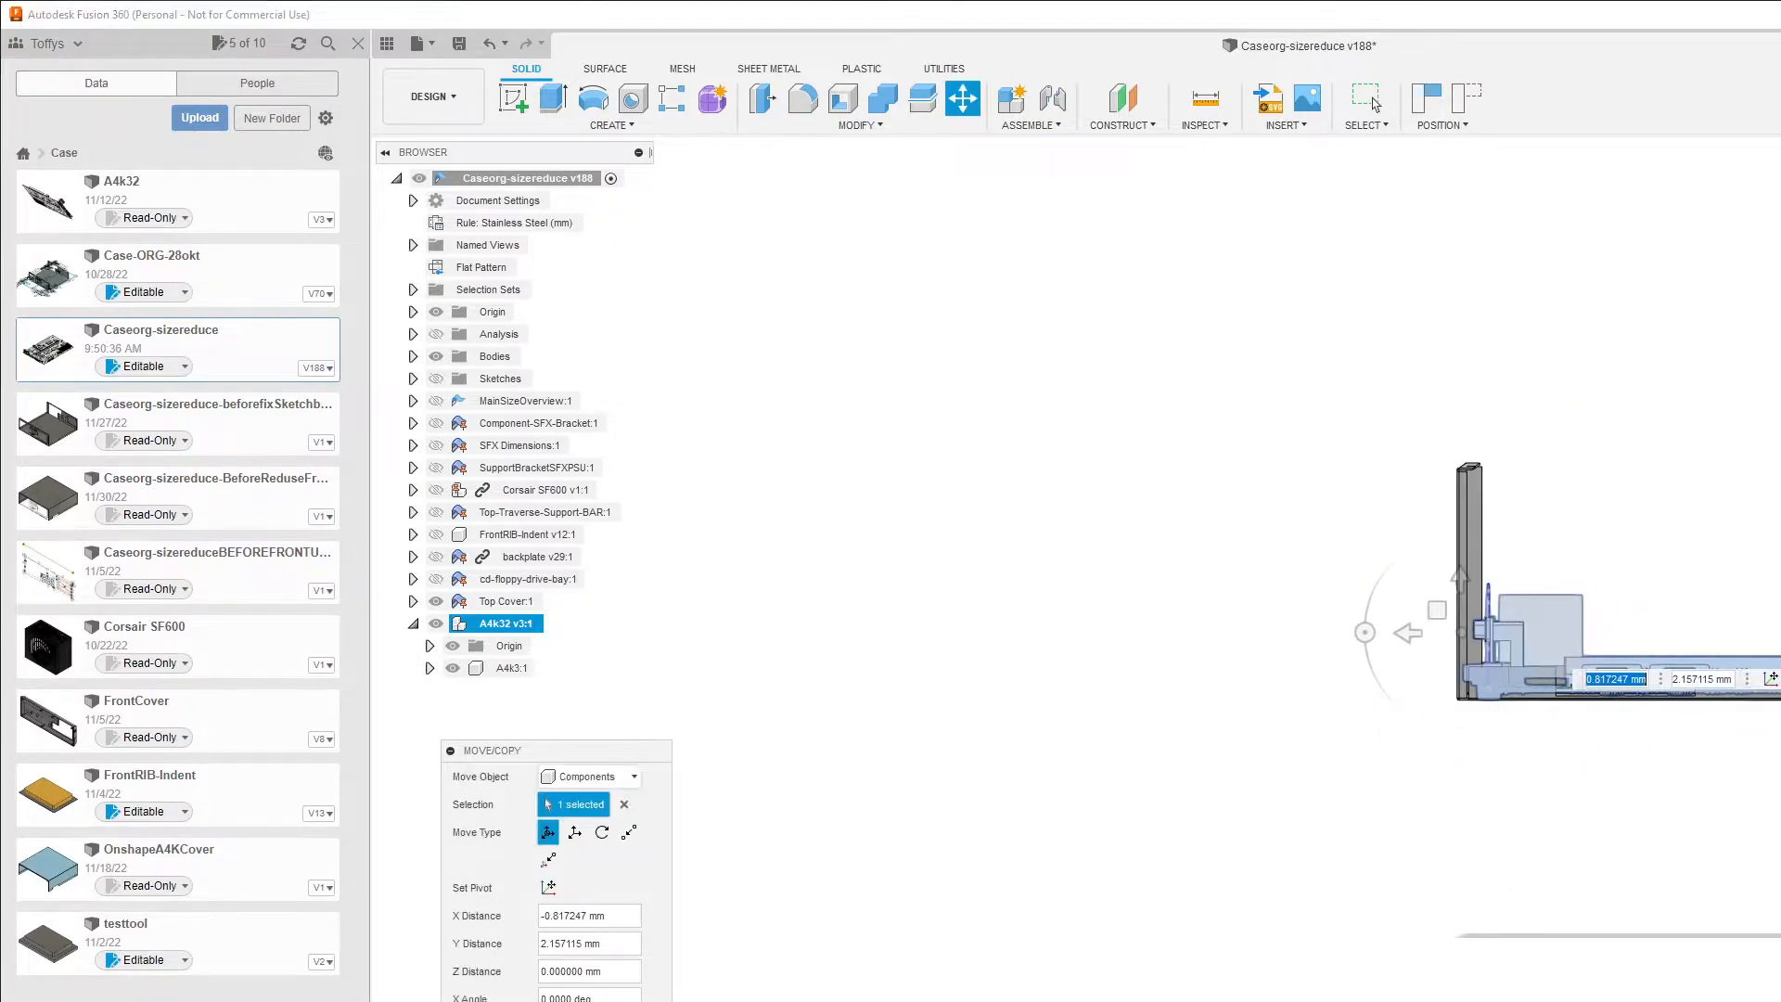
pyautogui.click(1780, 195)
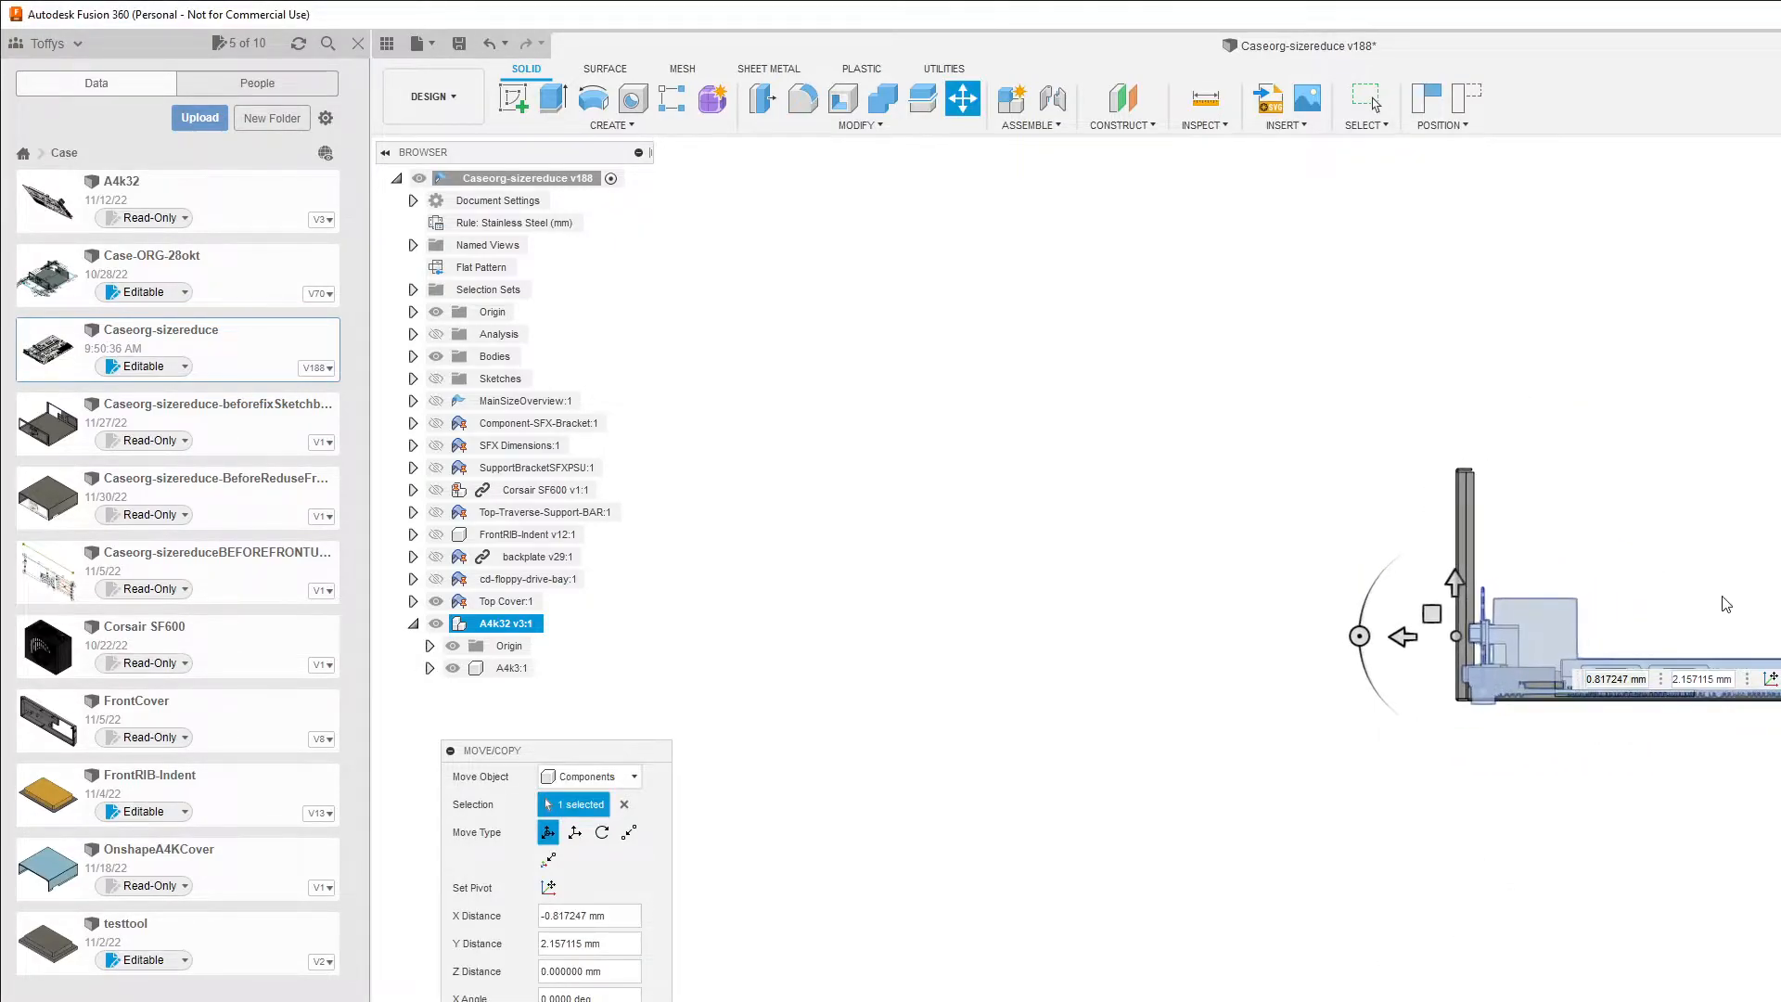
pyautogui.scroll(5, 1566, 672)
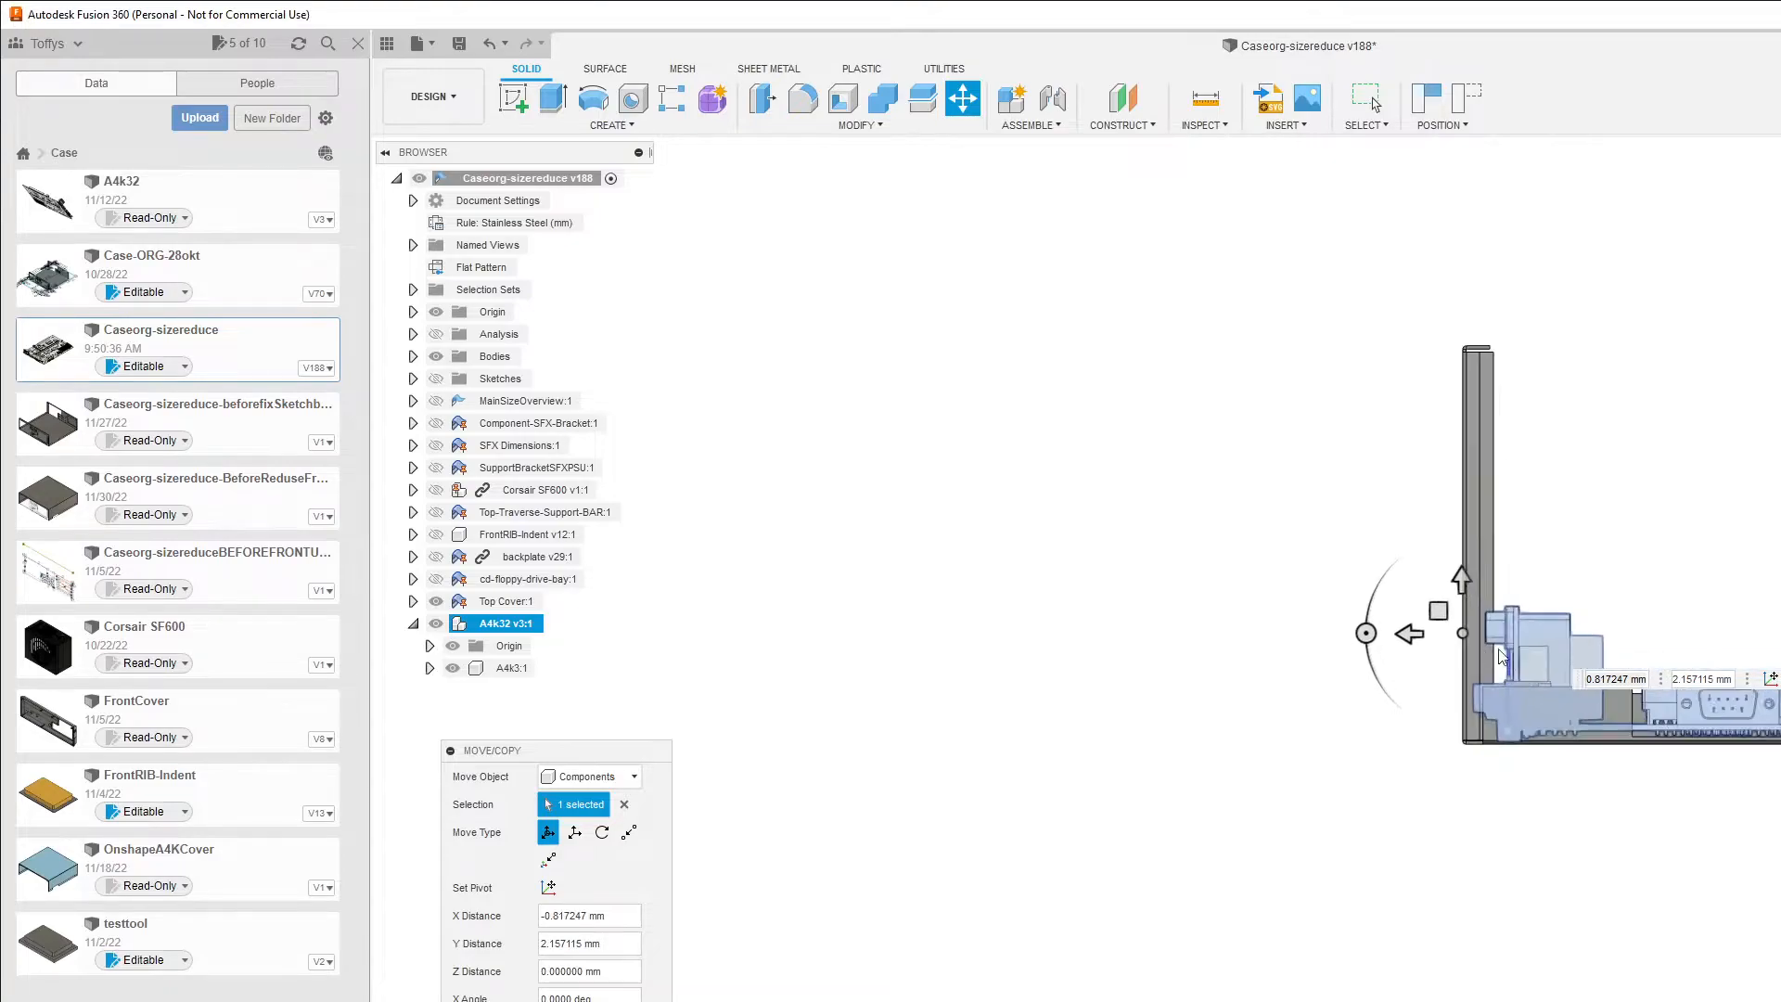
pyautogui.moveTo(1361, 583); pyautogui.dragTo(1329, 584)
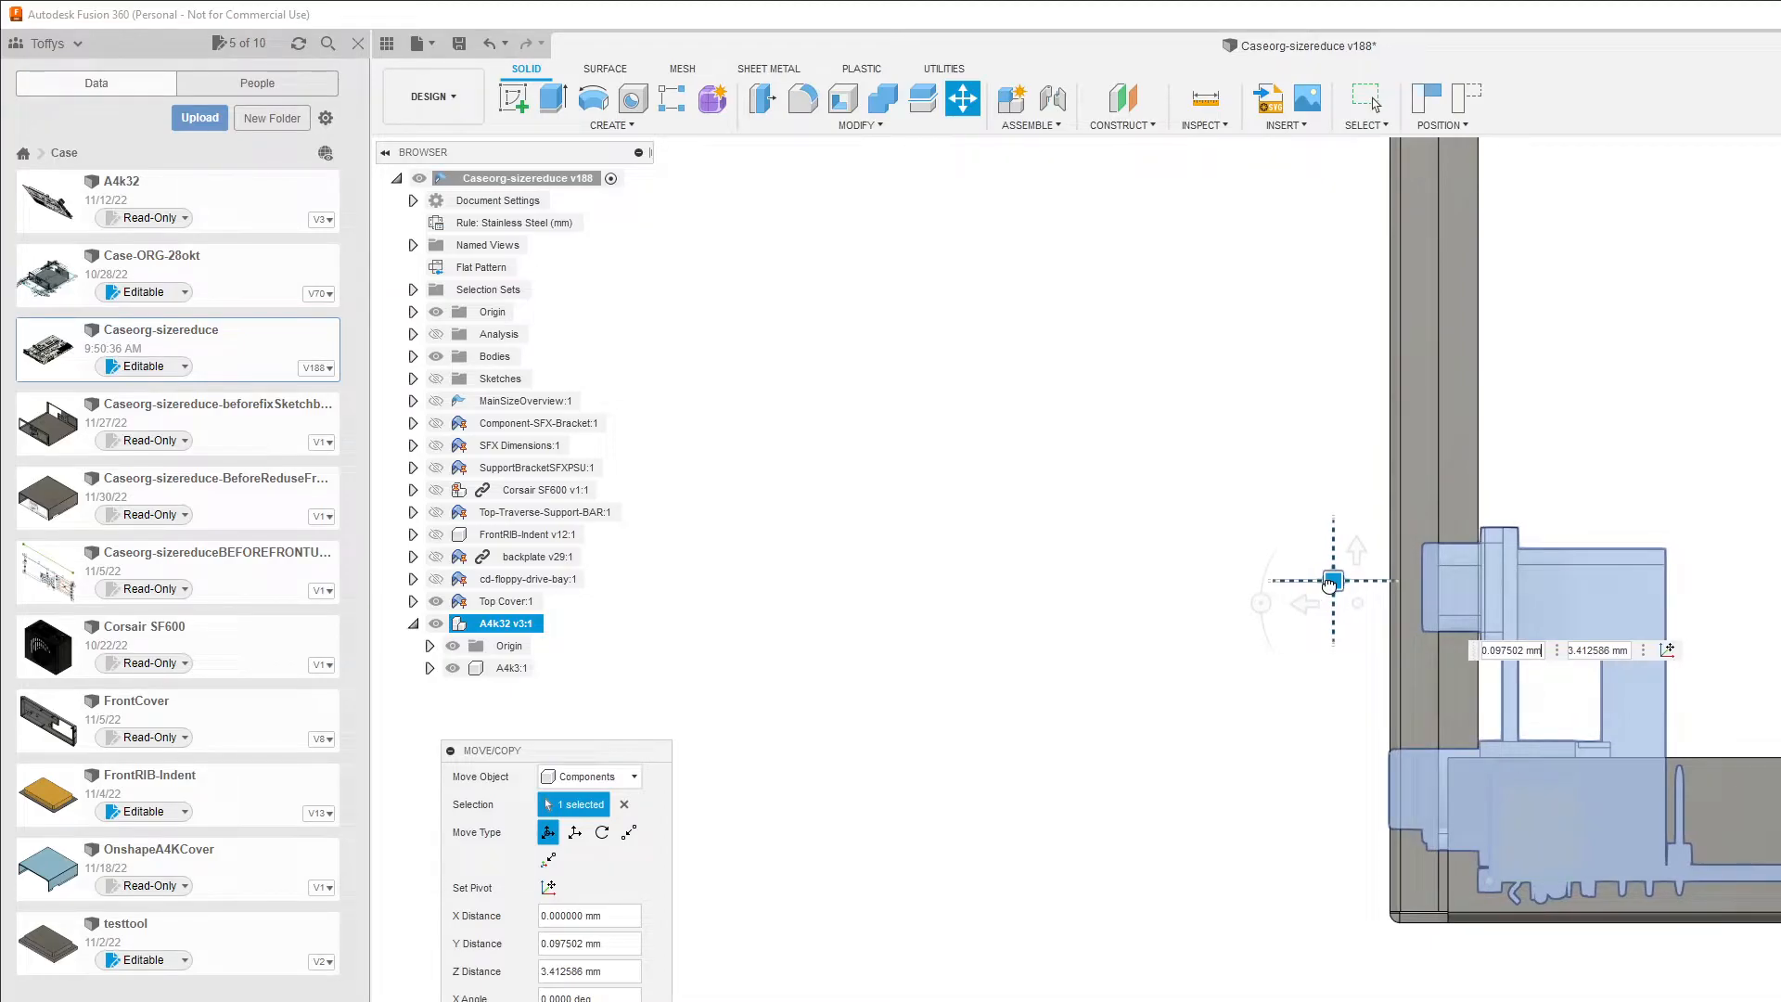
# Step: Offset the motherboard about -2.26 mm in X and 0.92 mm in Y to line up its connectors with the port cutouts, and finish the move
pyautogui.scroll(5, 1515, 983)
pyautogui.scroll(-6, 1621, 985)
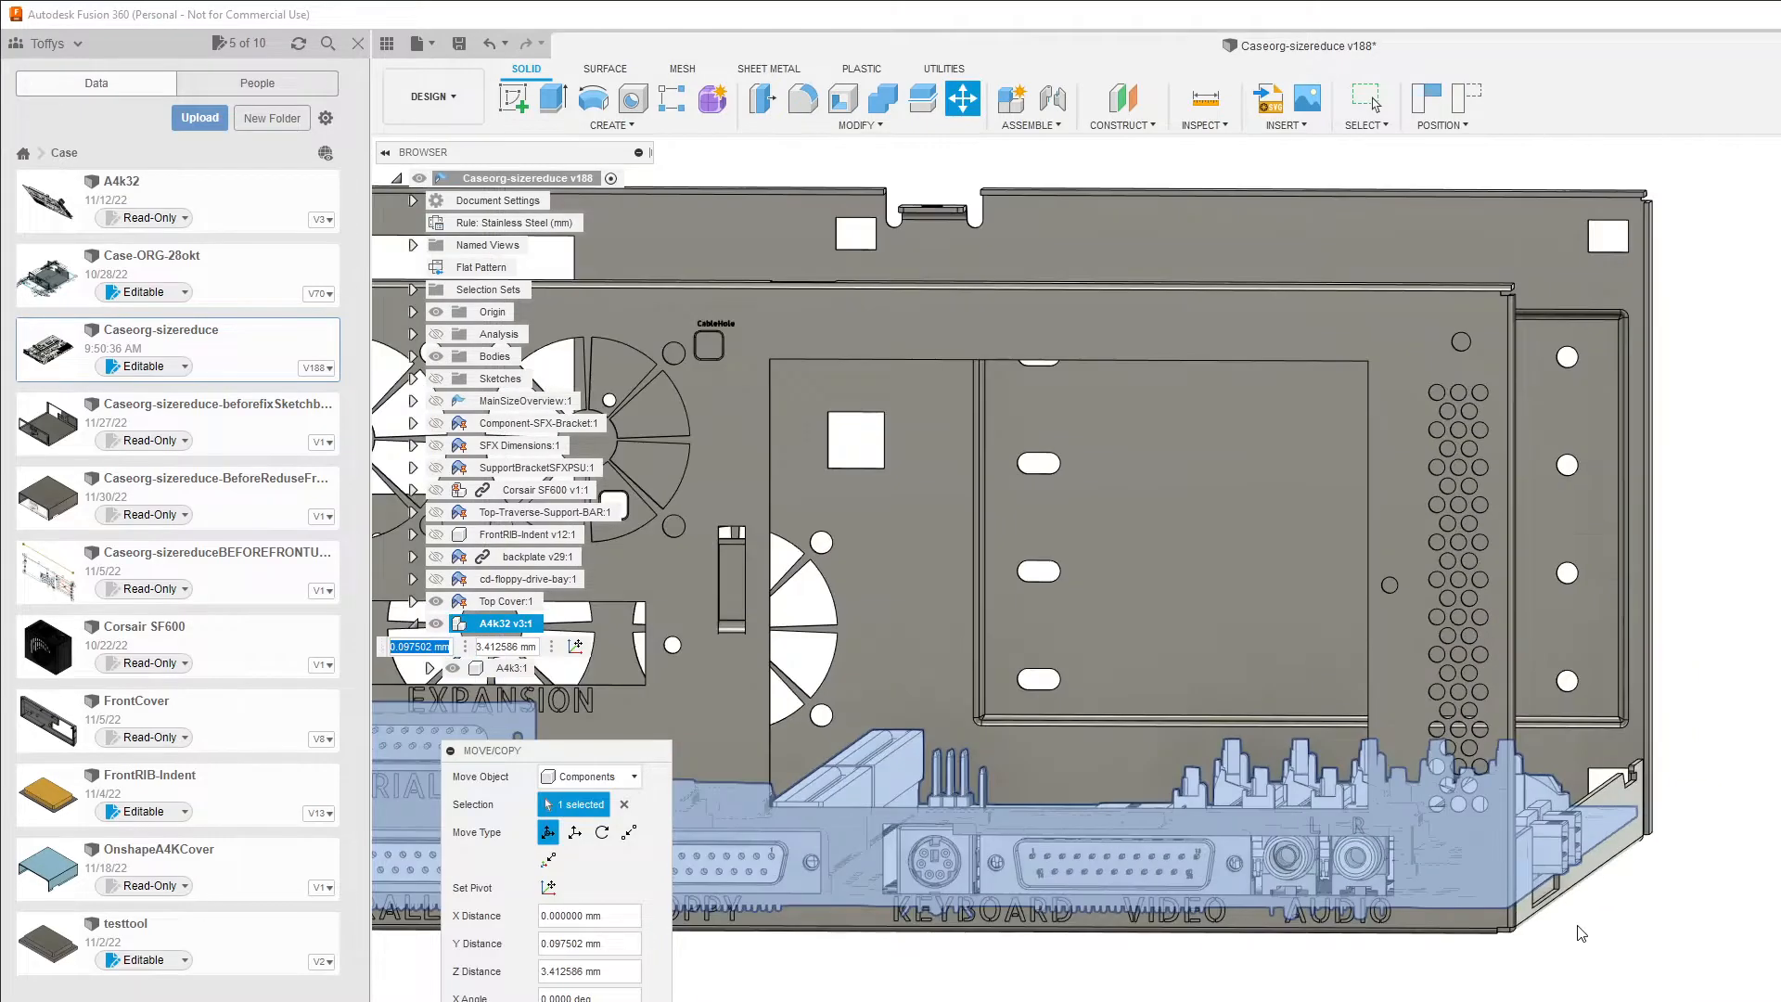
pyautogui.scroll(-3, 1585, 928)
pyautogui.moveTo(1341, 971); pyautogui.dragTo(1625, 895, button='middle')
pyautogui.moveTo(1511, 909)
pyautogui.keyDown('shift'); pyautogui.mouseDown(button='middle')
pyautogui.moveTo(1550, 870)
pyautogui.moveTo(1661, 881)
pyautogui.moveTo(1512, 898)
pyautogui.mouseUp(button='middle'); pyautogui.keyUp('shift')
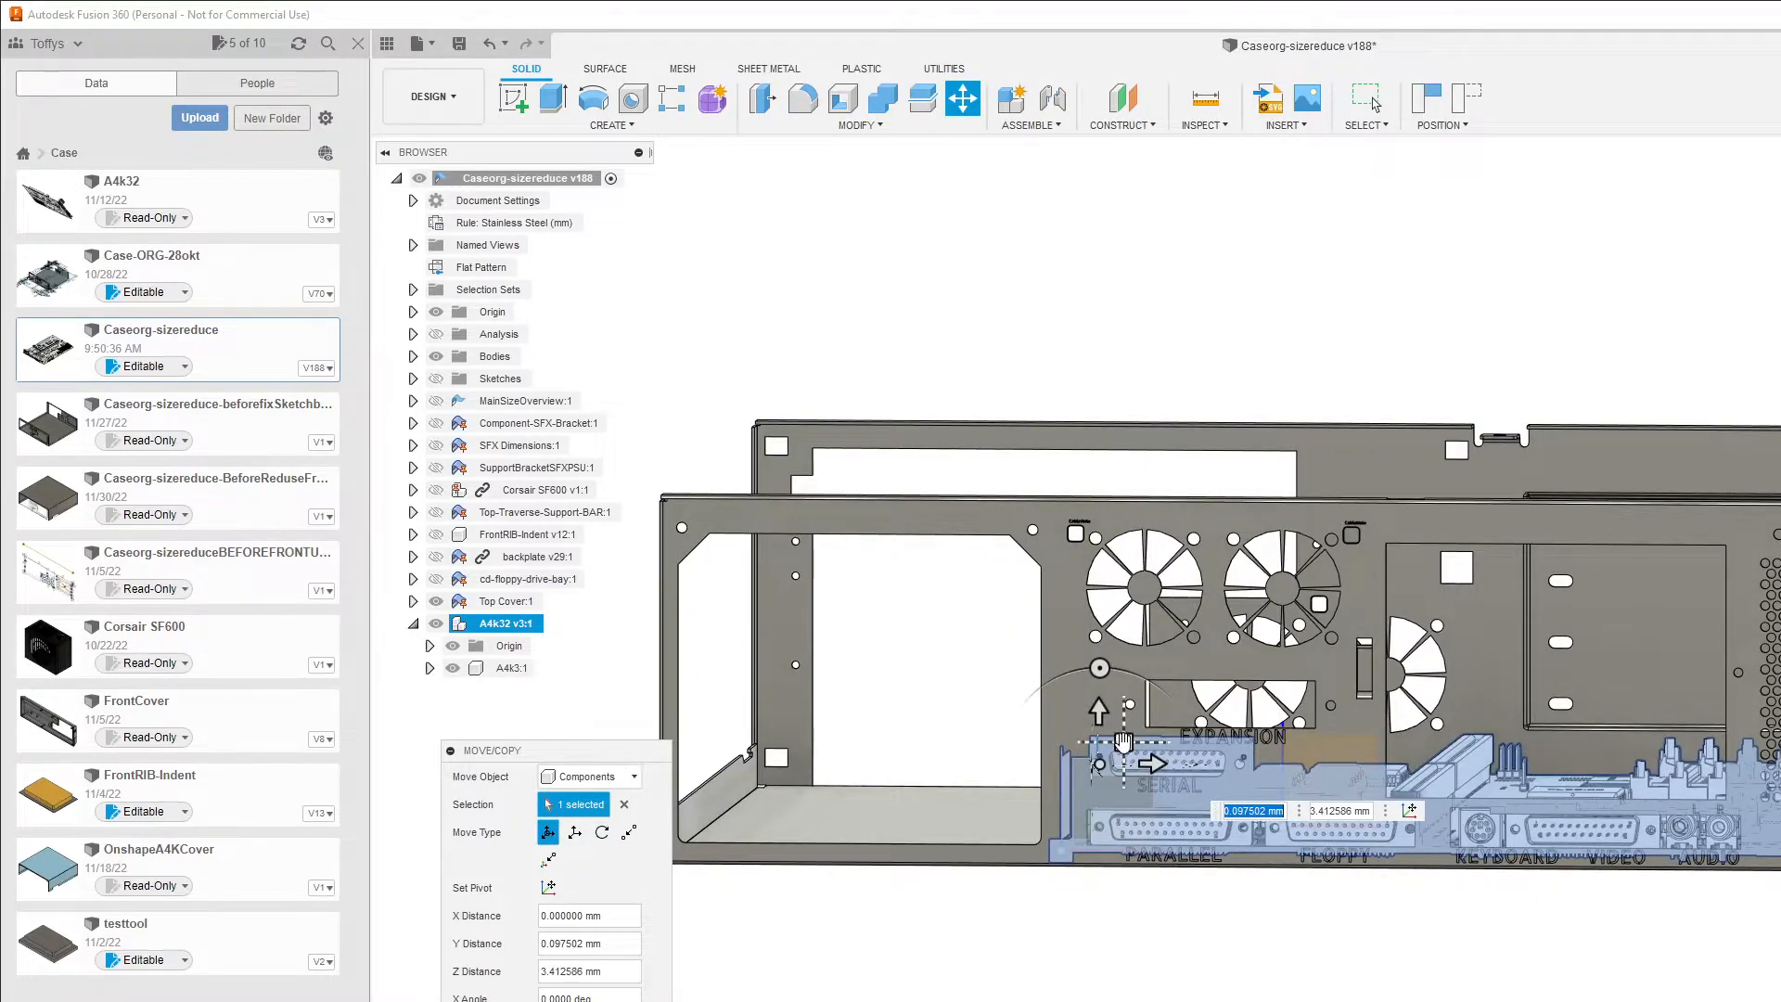
pyautogui.moveTo(1123, 742); pyautogui.dragTo(1113, 742)
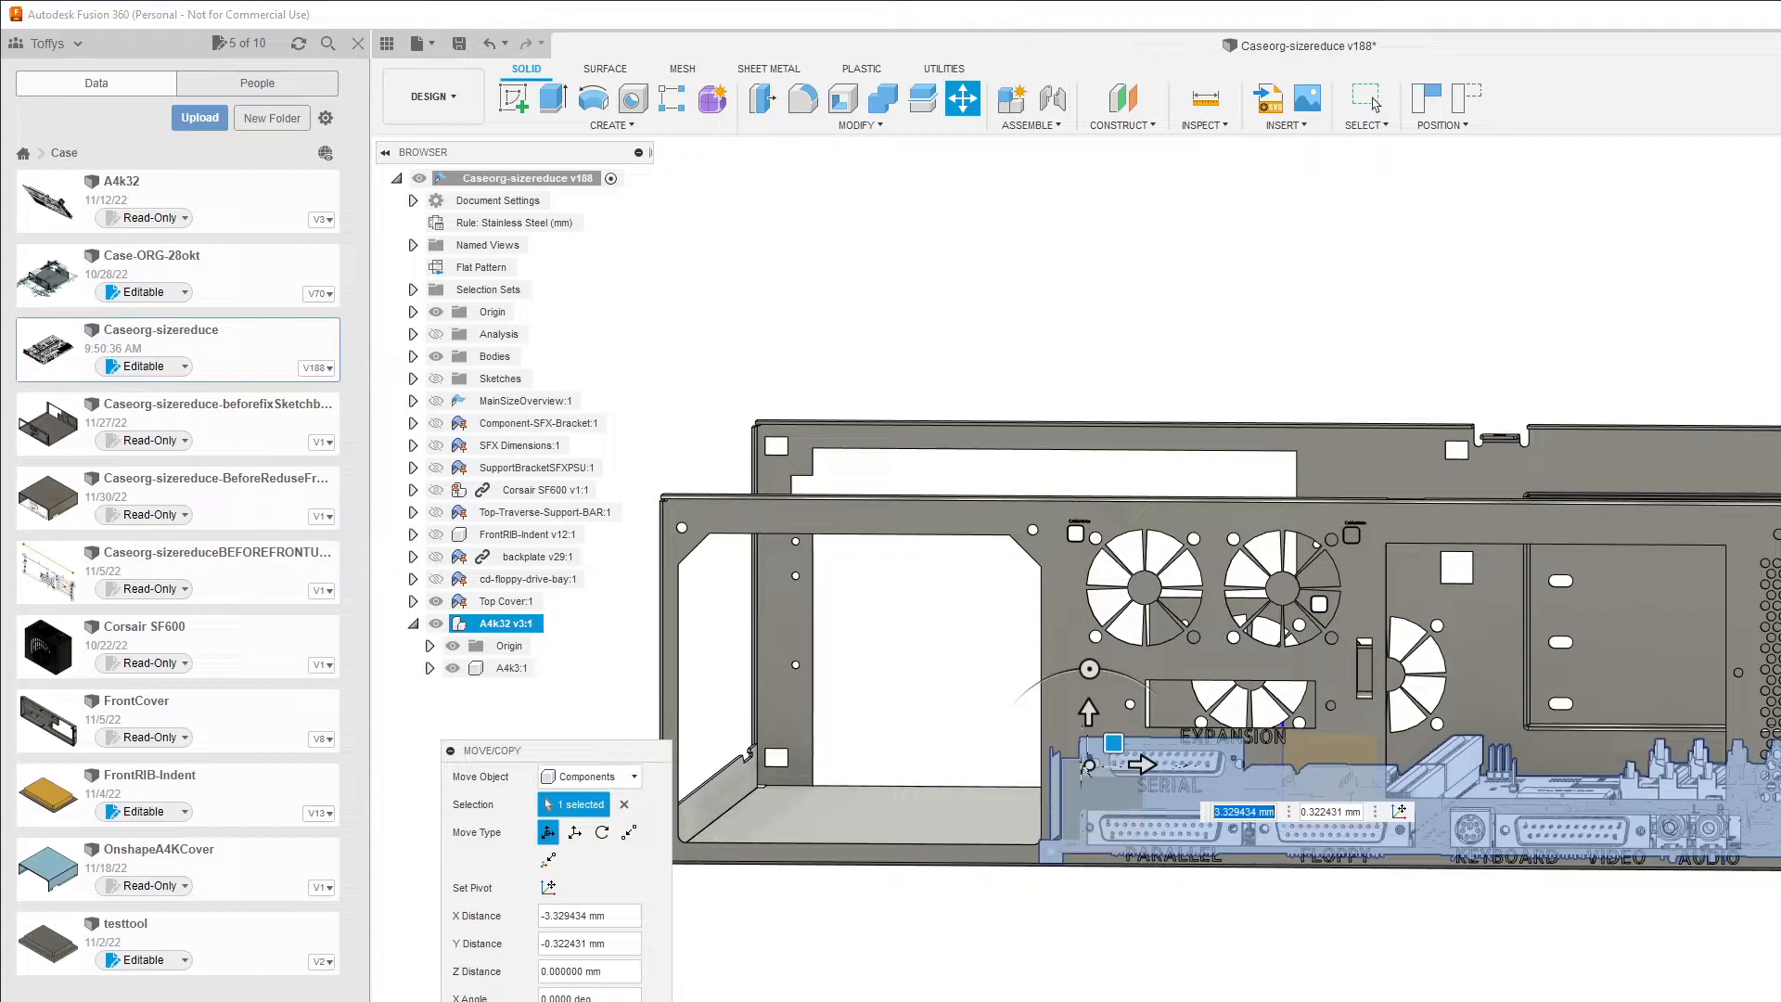
pyautogui.keyDown('shift'); pyautogui.moveTo(1160, 831); pyautogui.dragTo(1191, 805, button='middle'); pyautogui.keyUp('shift')
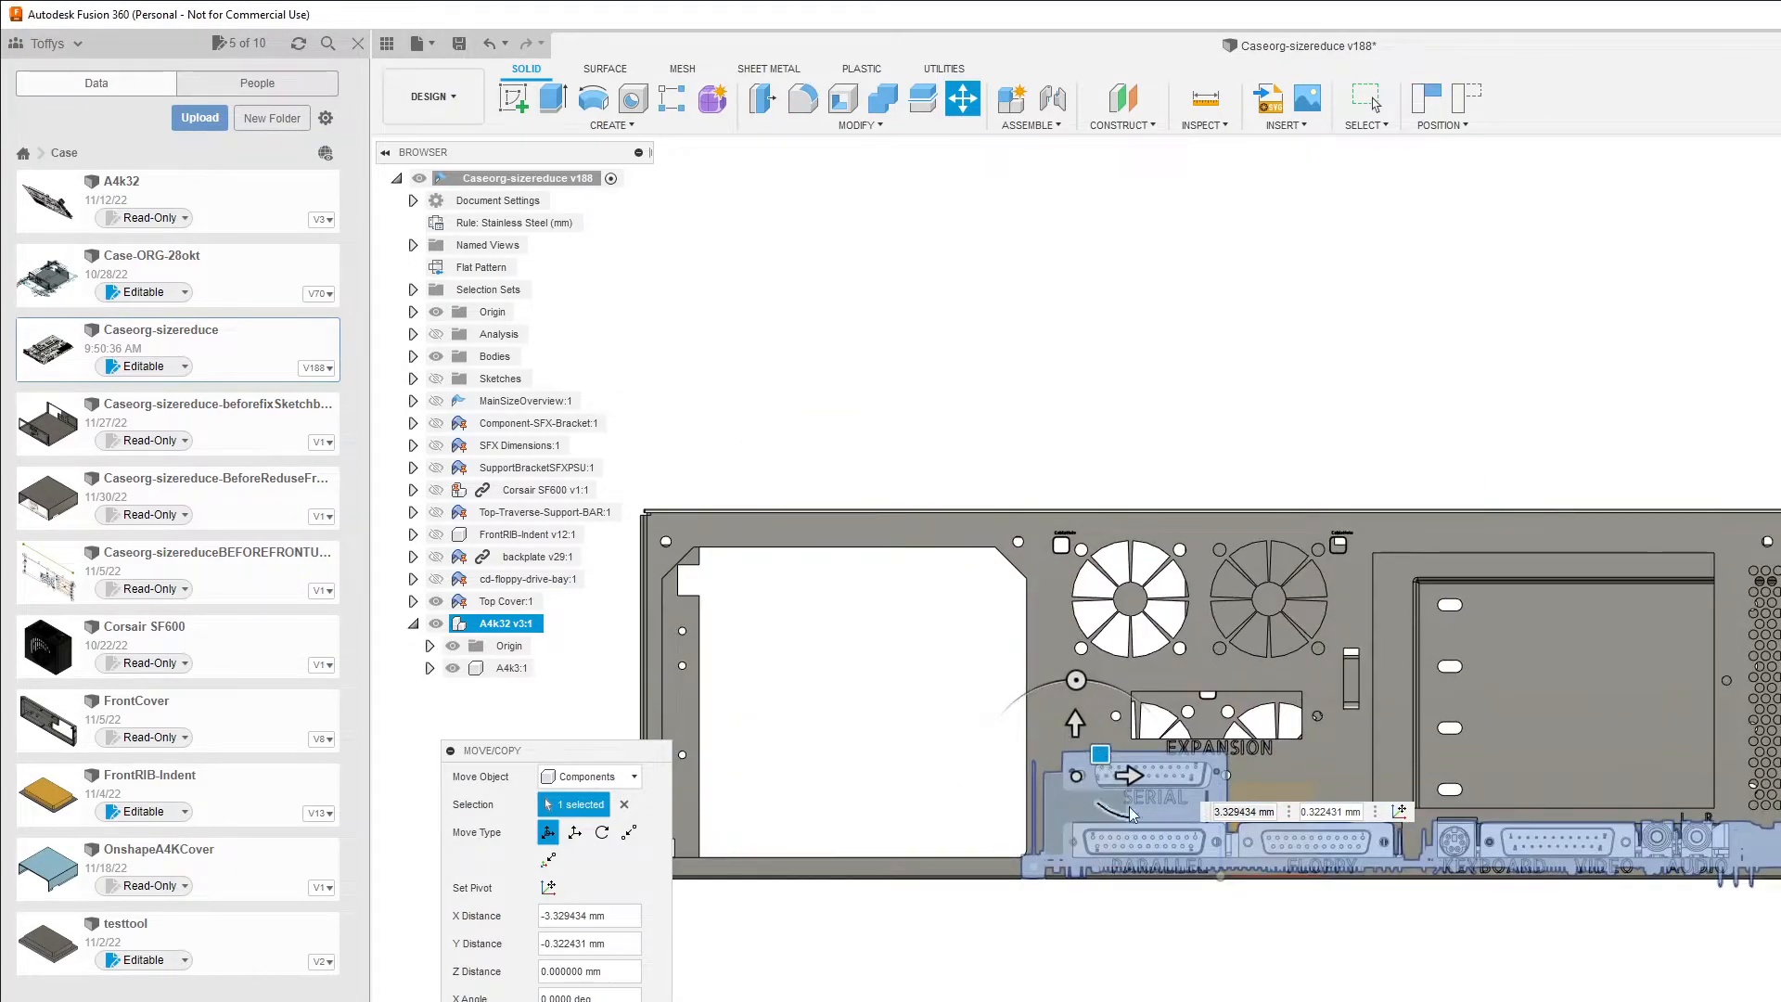
pyautogui.scroll(4, 1132, 765)
pyautogui.moveTo(1067, 766)
pyautogui.mouseDown()
pyautogui.moveTo(1080, 773)
pyautogui.moveTo(1072, 760)
pyautogui.mouseUp()
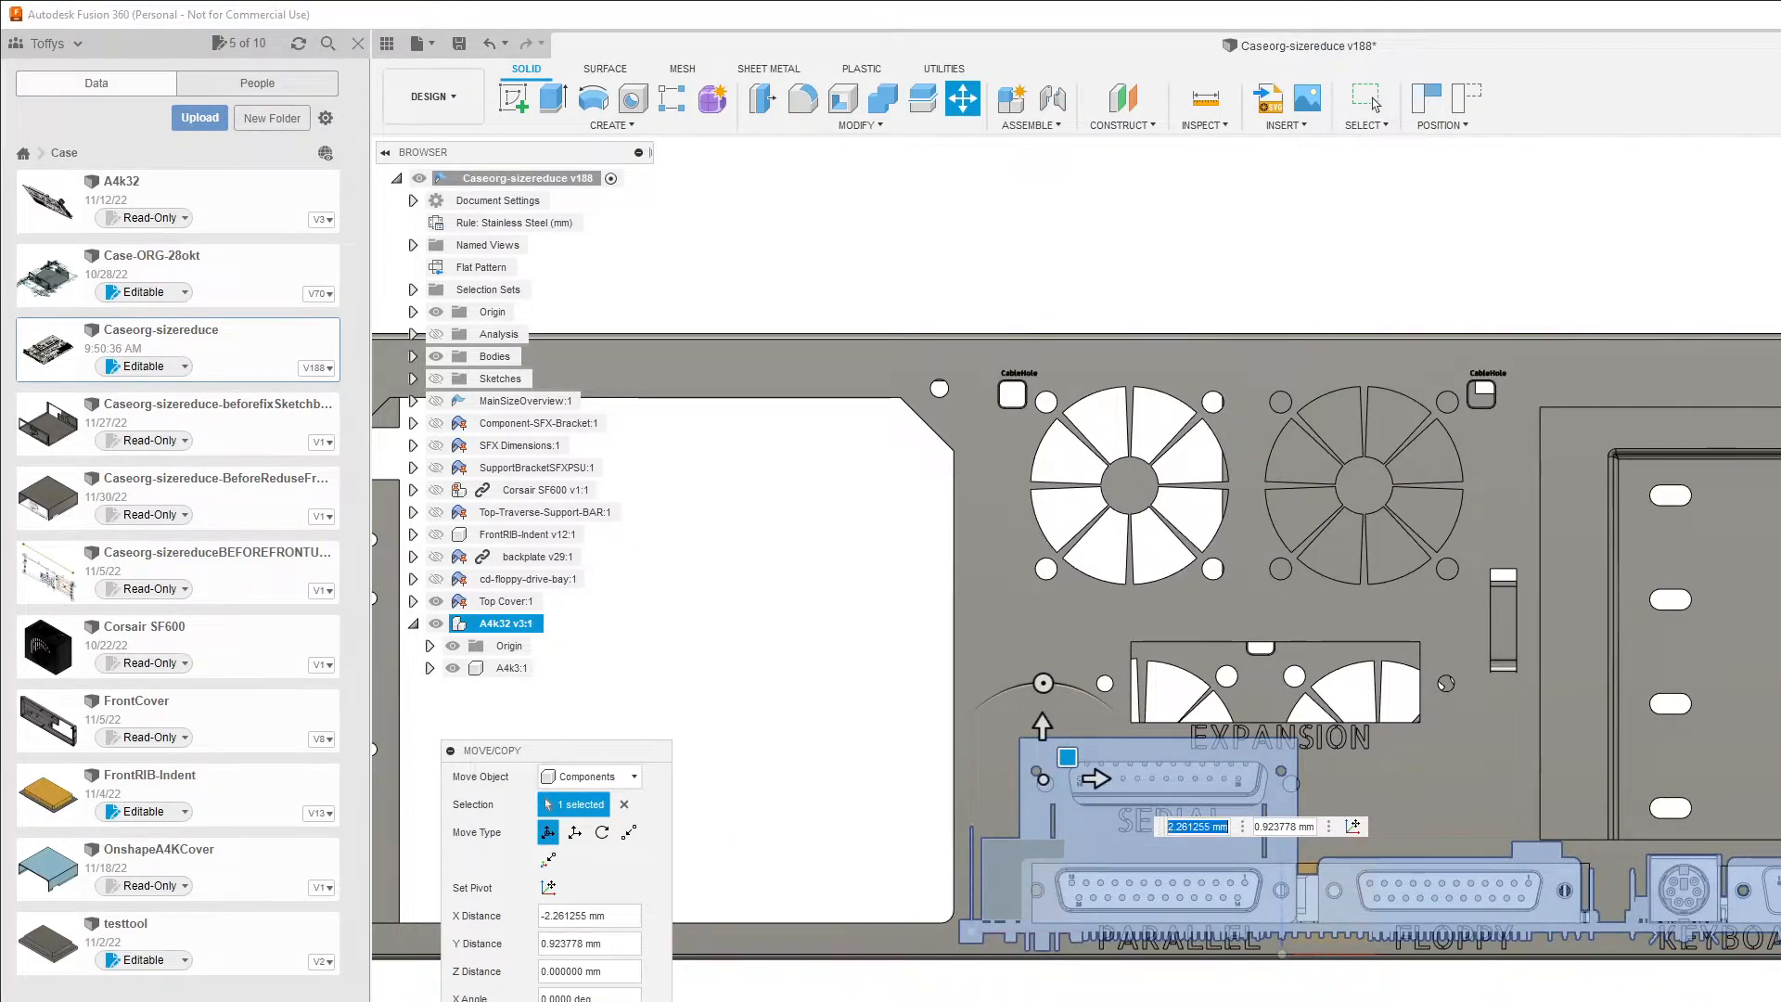
pyautogui.click(1375, 105)
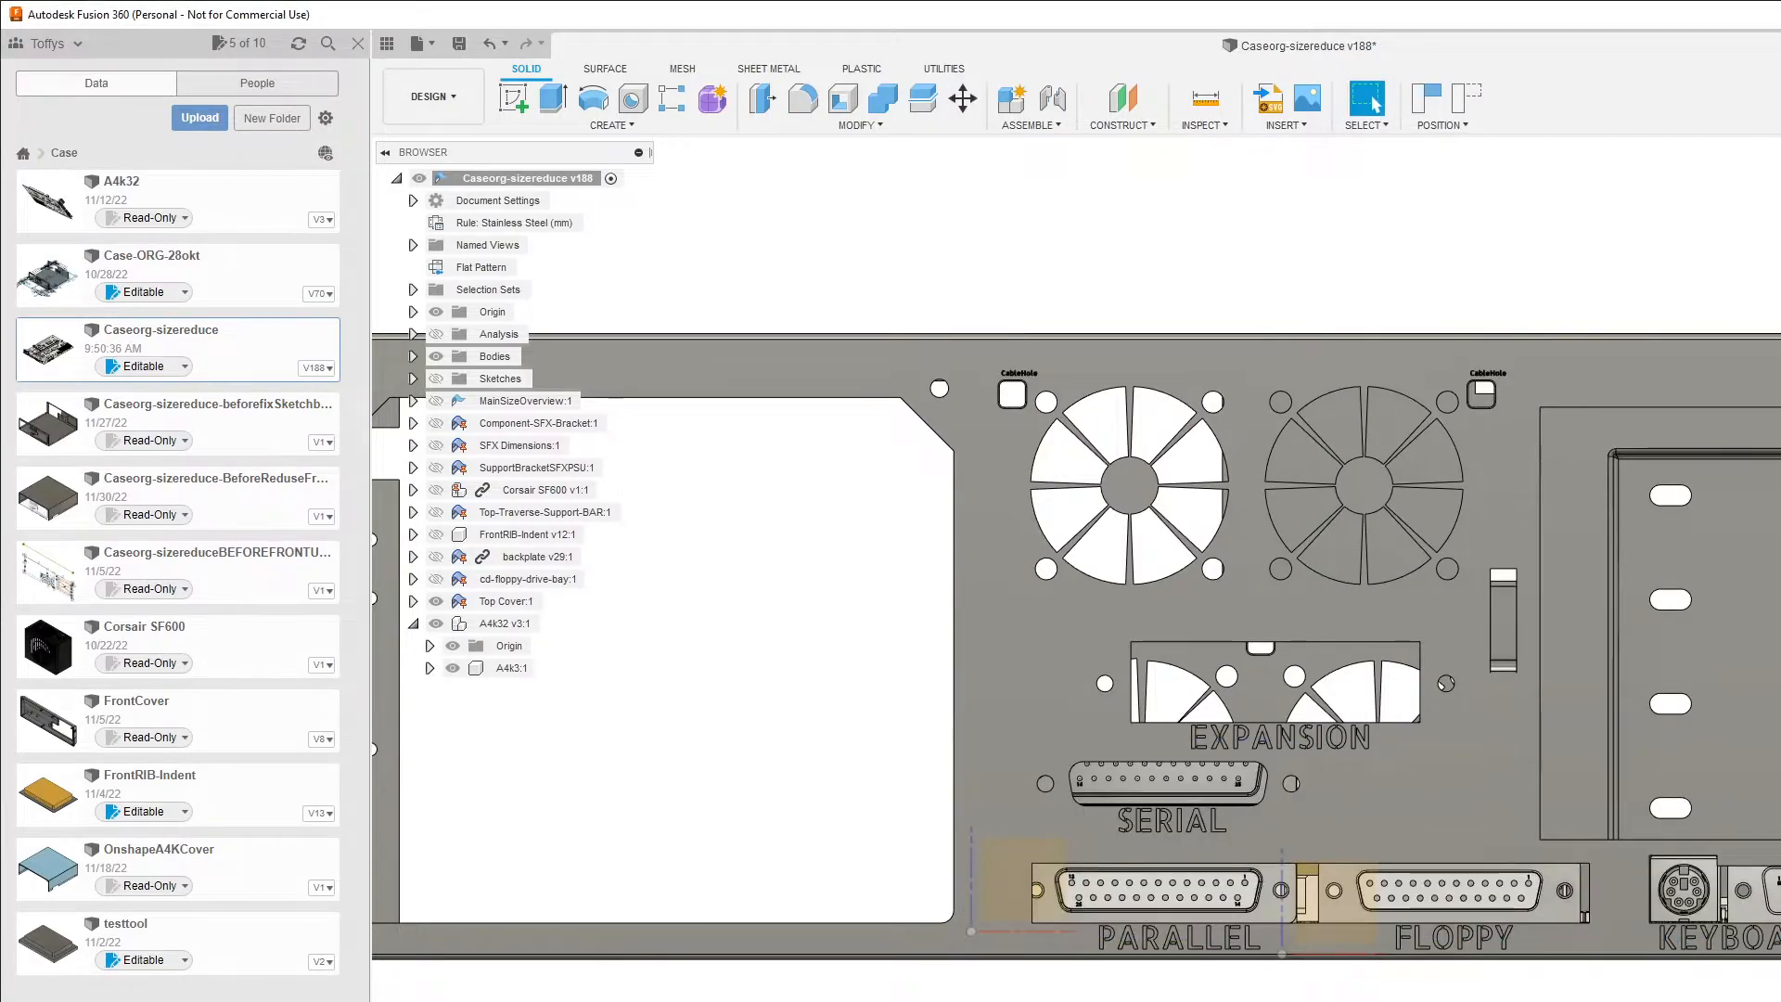
# Step: Examine how the serial, parallel and floppy connectors sit in their cutouts and how the motherboard lies inside the case
pyautogui.scroll(-3, 1076, 570)
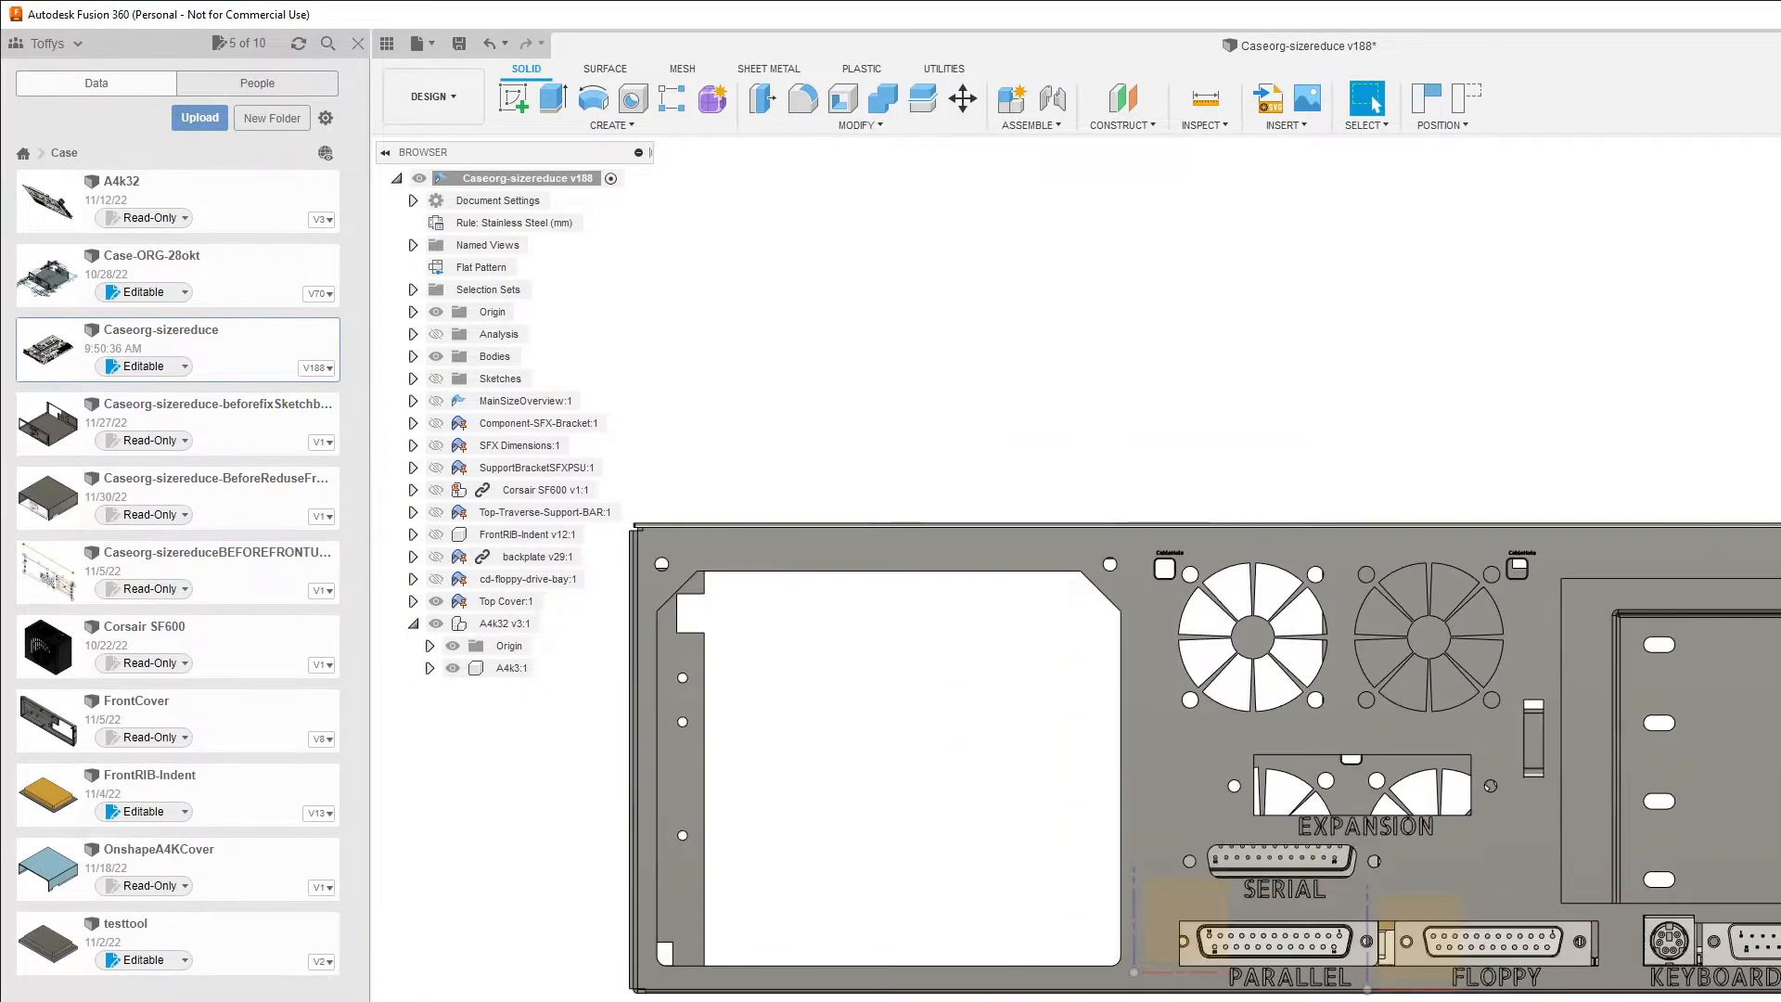
pyautogui.scroll(4, 1076, 570)
pyautogui.scroll(1, 1076, 569)
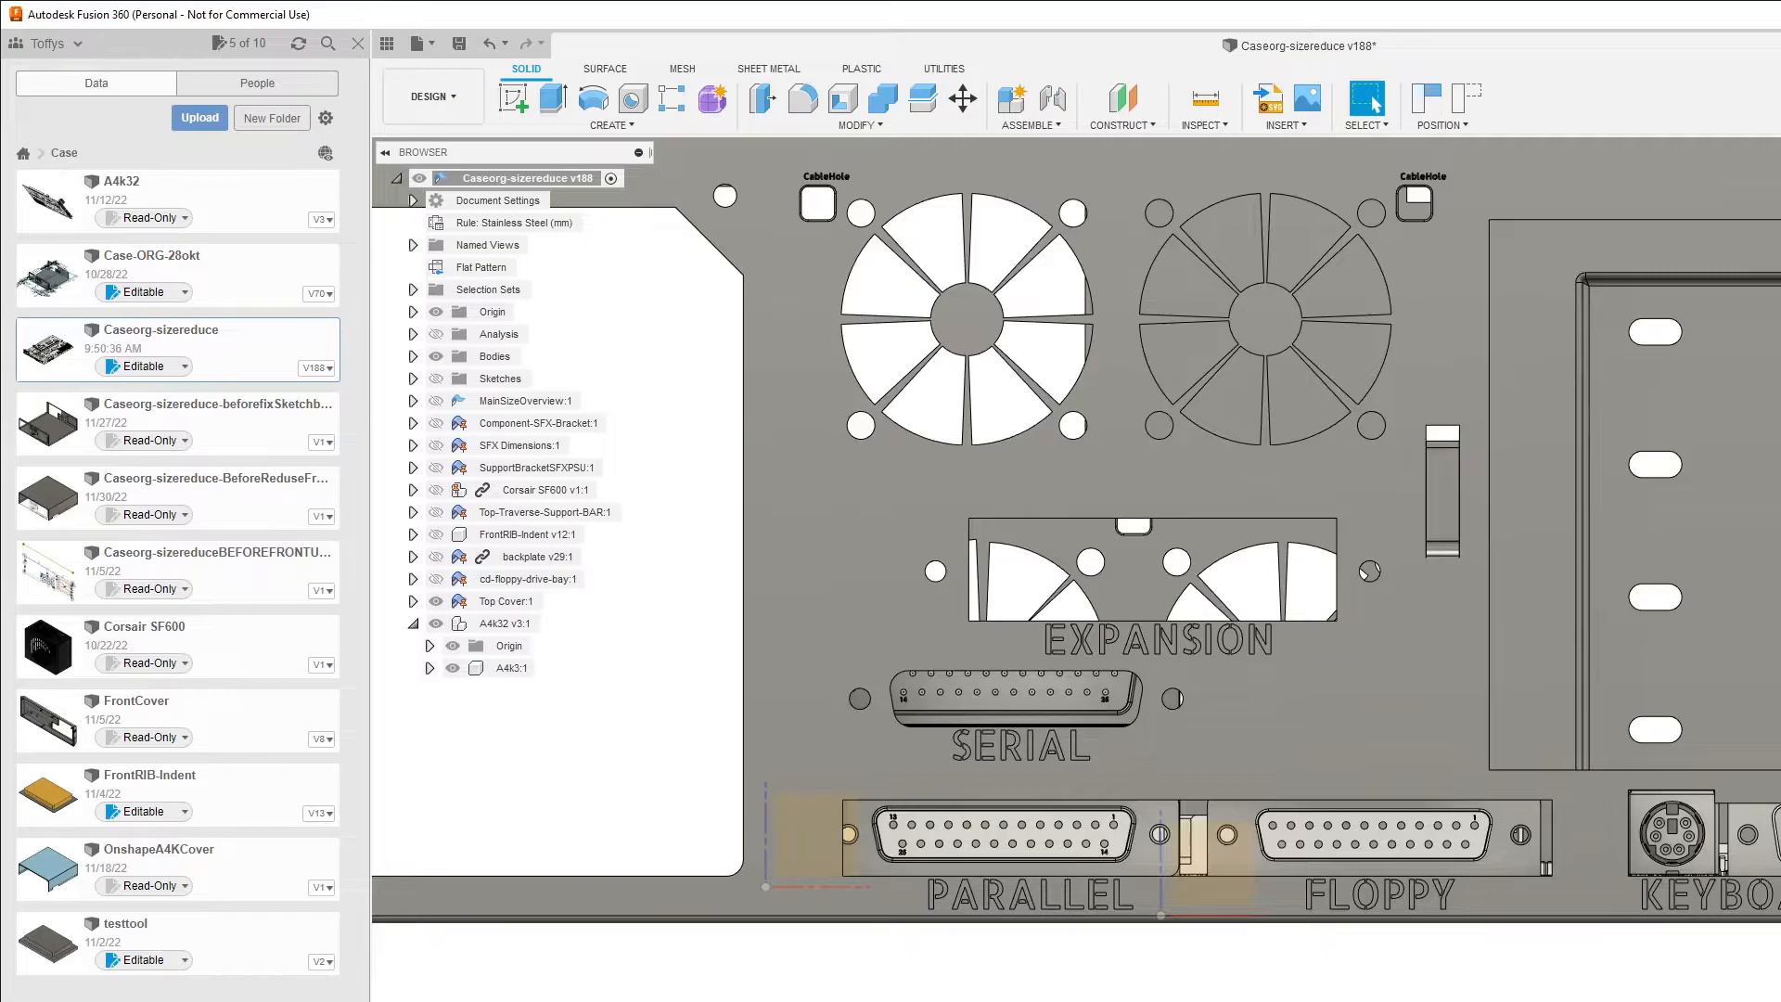
pyautogui.scroll(-1, 1076, 570)
pyautogui.scroll(-5, 1076, 569)
pyautogui.keyDown('shift'); pyautogui.moveTo(1076, 569); pyautogui.dragTo(631, 644, button='middle'); pyautogui.keyUp('shift')
pyautogui.click(1376, 105)
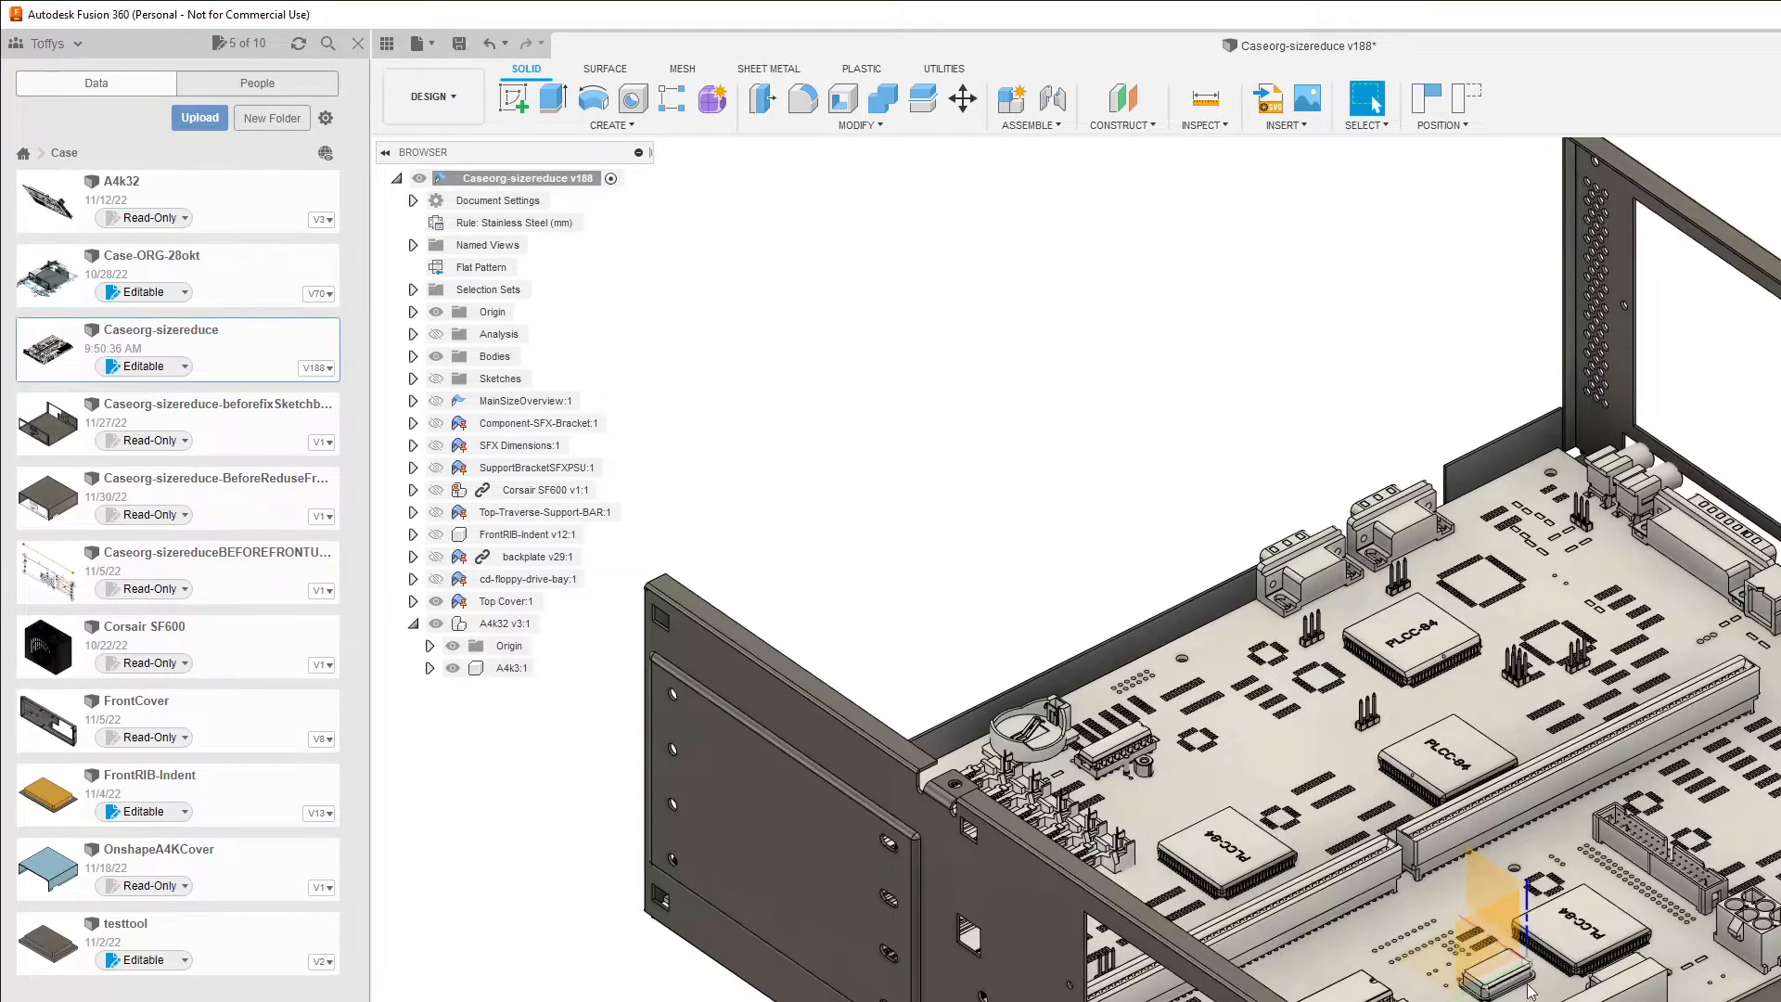
pyautogui.scroll(-5, 1262, 992)
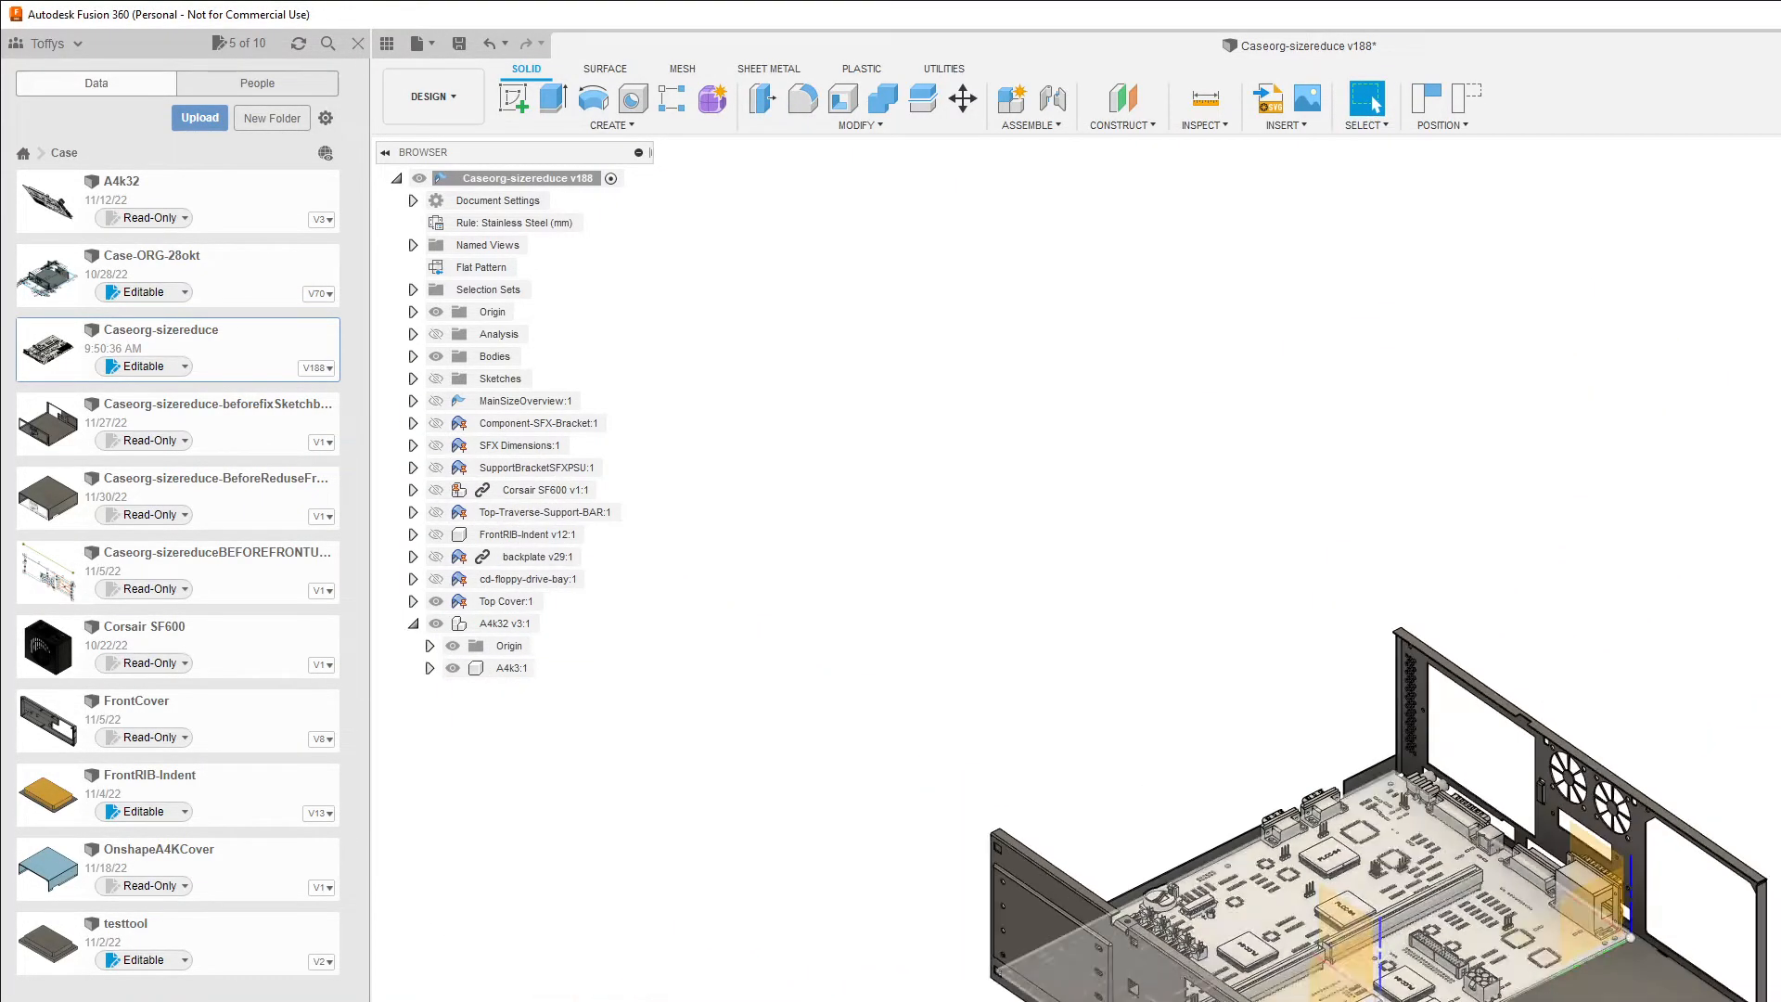
pyautogui.keyDown('shift'); pyautogui.moveTo(1262, 993); pyautogui.dragTo(1572, 989, button='middle'); pyautogui.keyUp('shift')
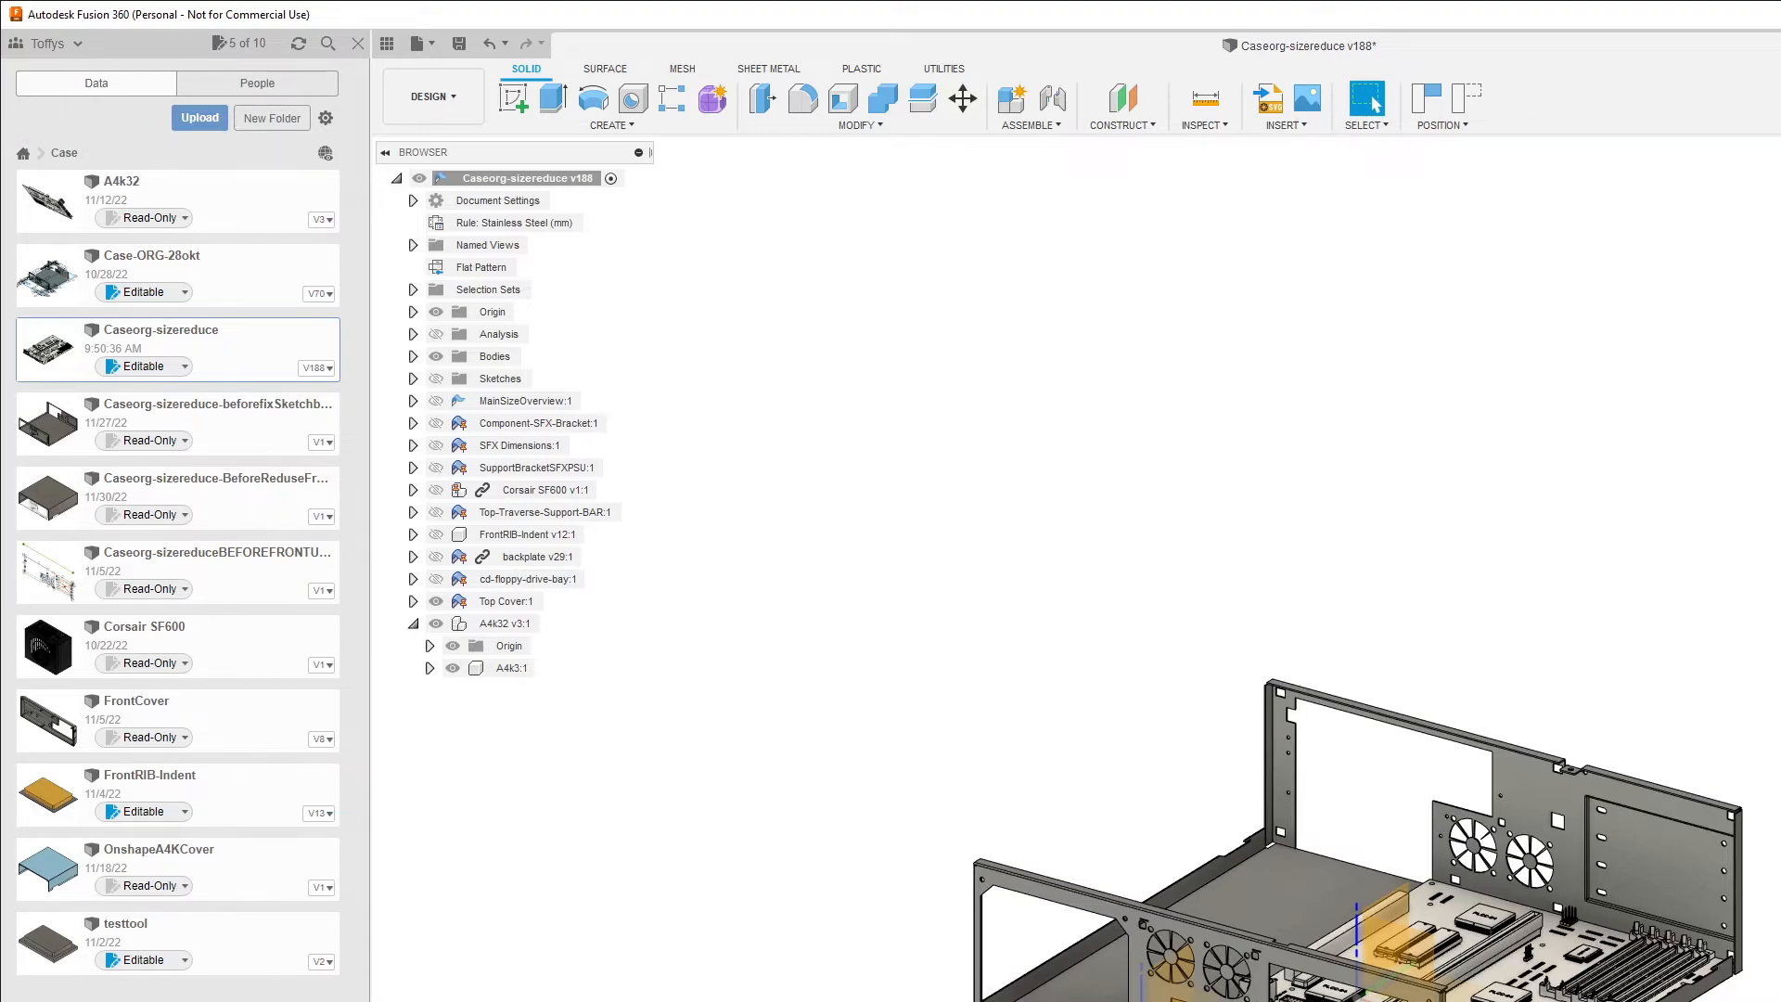